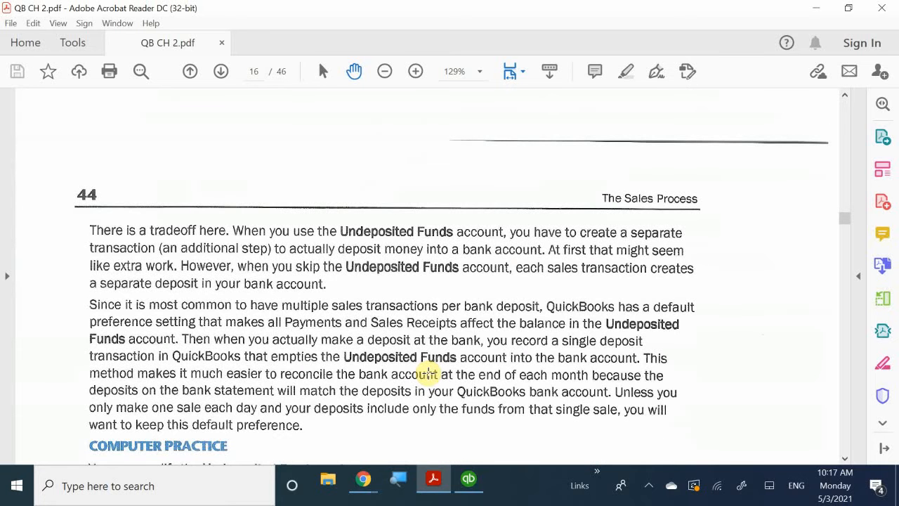
- Review the textbook's Undeposited Funds preference instructions and the Deposit To sales receipt example on pages 44 and 45
{"action": "scroll", "coordinate": [428, 373], "scroll_direction": "down", "scroll_amount": 5}
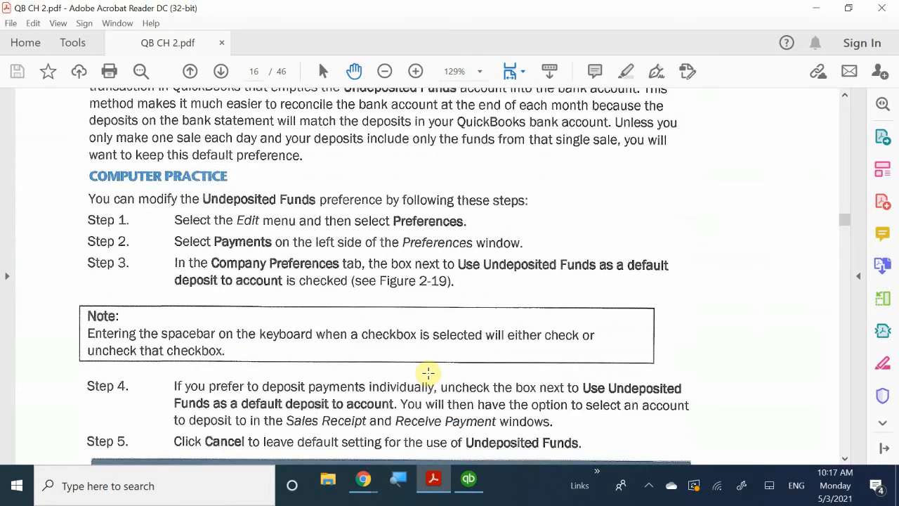
{"action": "scroll", "coordinate": [428, 373], "scroll_direction": "down", "scroll_amount": 7}
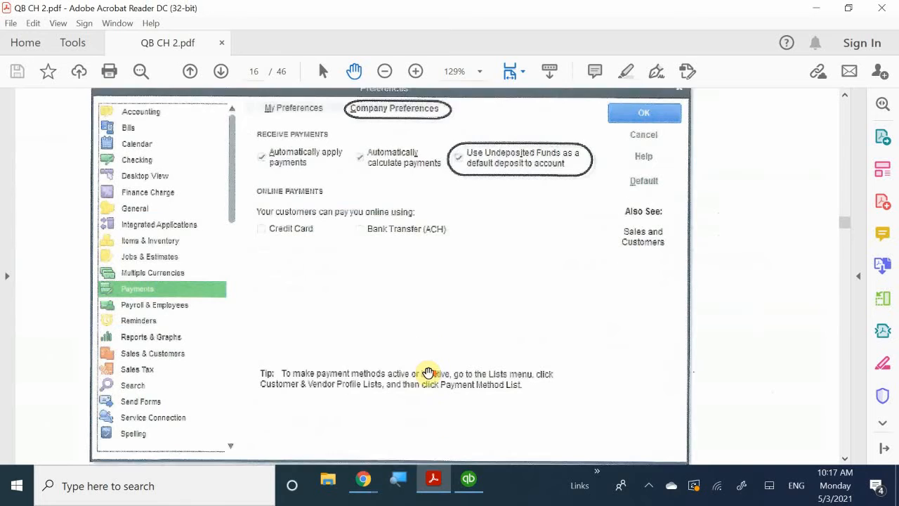
{"action": "scroll", "coordinate": [427, 373], "scroll_direction": "down", "scroll_amount": 9}
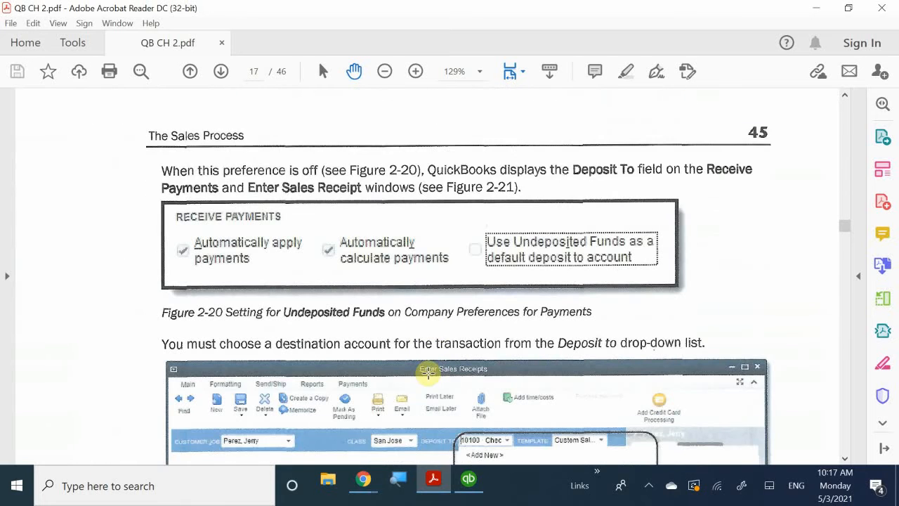
{"action": "scroll", "coordinate": [427, 373], "scroll_direction": "down", "scroll_amount": 3}
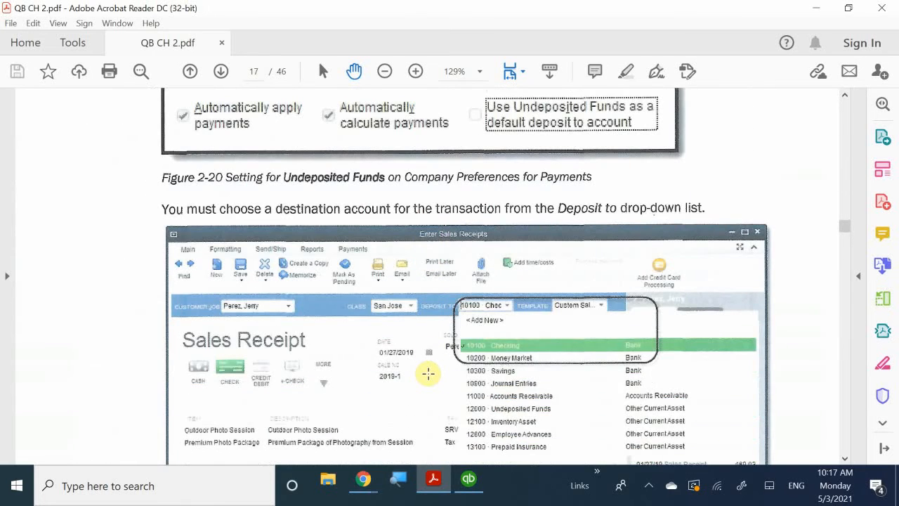
{"action": "scroll", "coordinate": [428, 373], "scroll_direction": "up", "scroll_amount": 4}
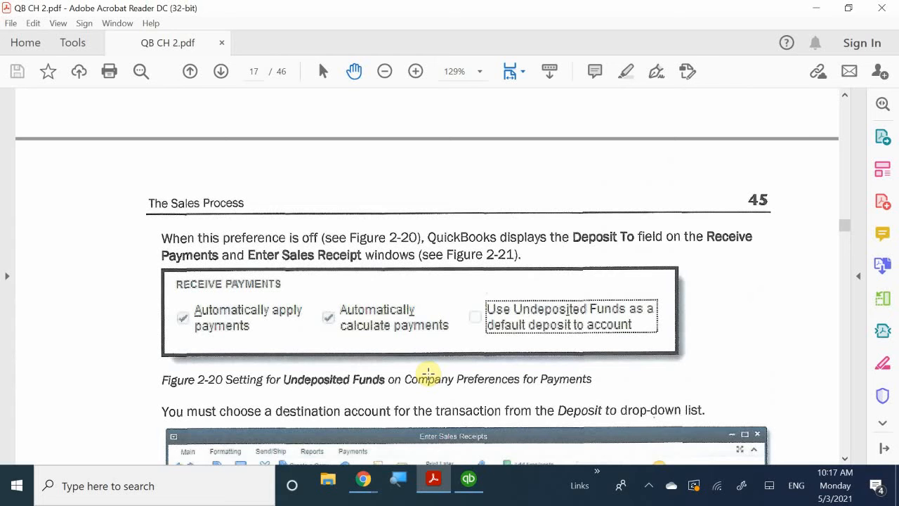
{"action": "scroll", "coordinate": [427, 373], "scroll_direction": "down", "scroll_amount": 2}
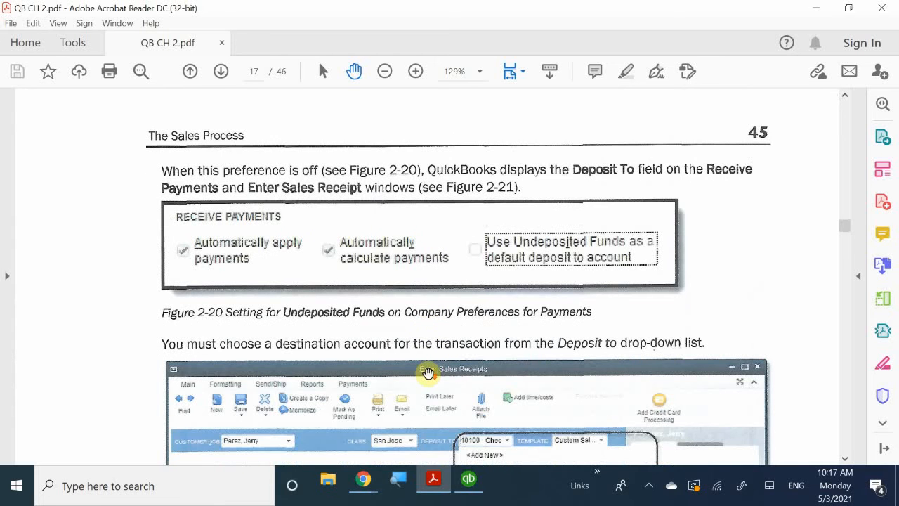
{"action": "scroll", "coordinate": [427, 373], "scroll_direction": "down", "scroll_amount": 5}
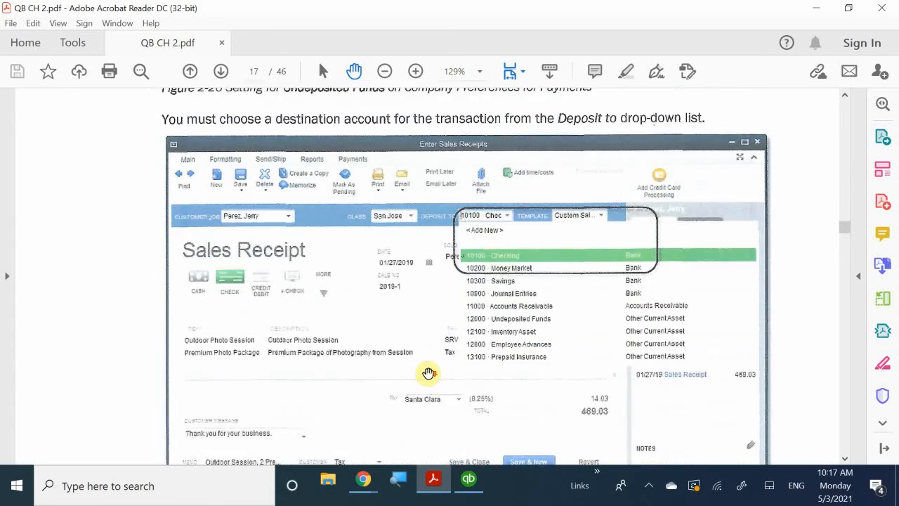
{"action": "scroll", "coordinate": [428, 373], "scroll_direction": "down", "scroll_amount": 15}
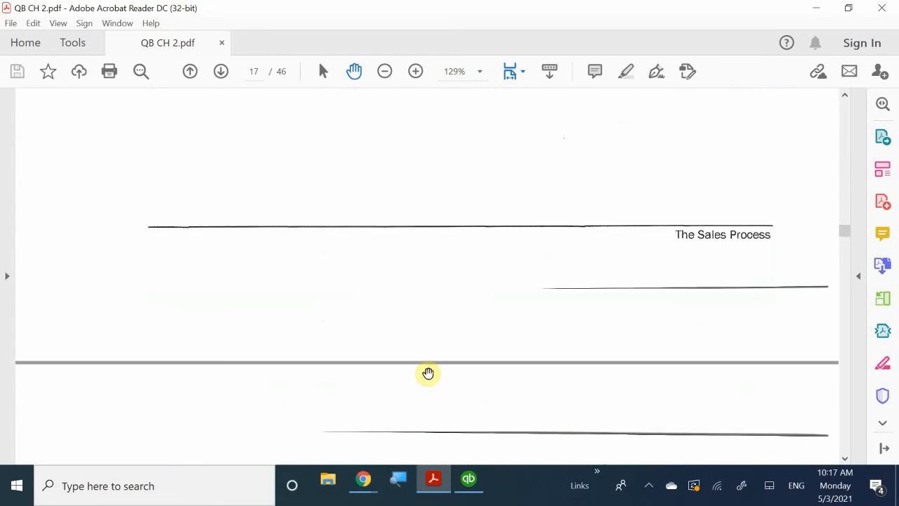
- Review the textbook's invoice-entry steps through the completed invoice in Figure 2-23
{"action": "scroll", "coordinate": [428, 373], "scroll_direction": "down", "scroll_amount": 5}
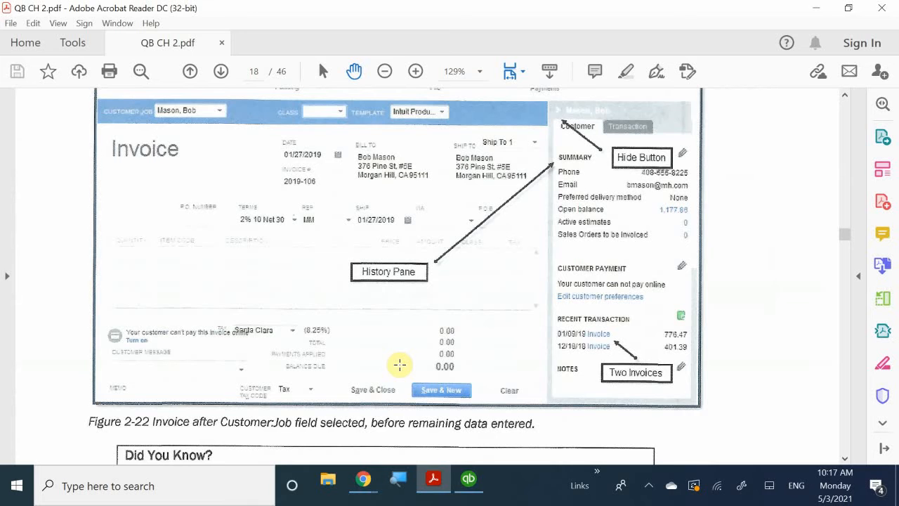
{"action": "scroll", "coordinate": [400, 362], "scroll_direction": "down", "scroll_amount": 10}
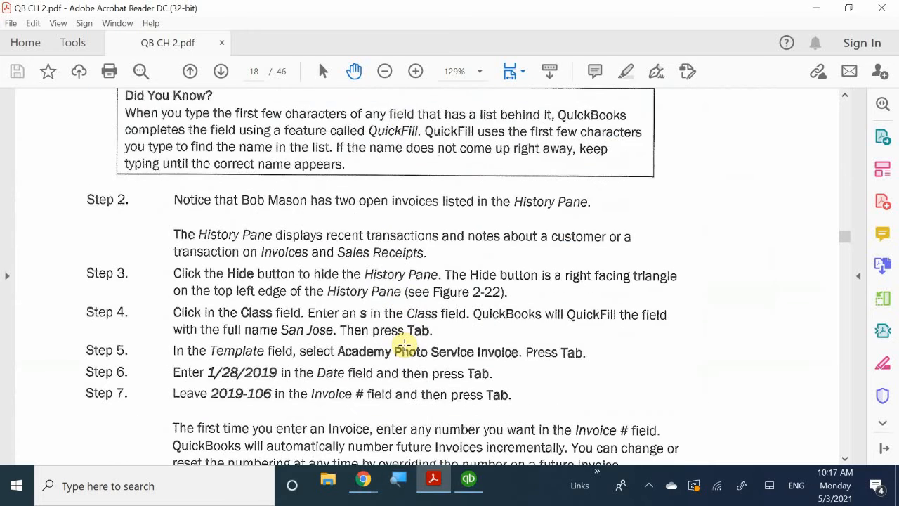
{"action": "scroll", "coordinate": [404, 344], "scroll_direction": "down", "scroll_amount": 5}
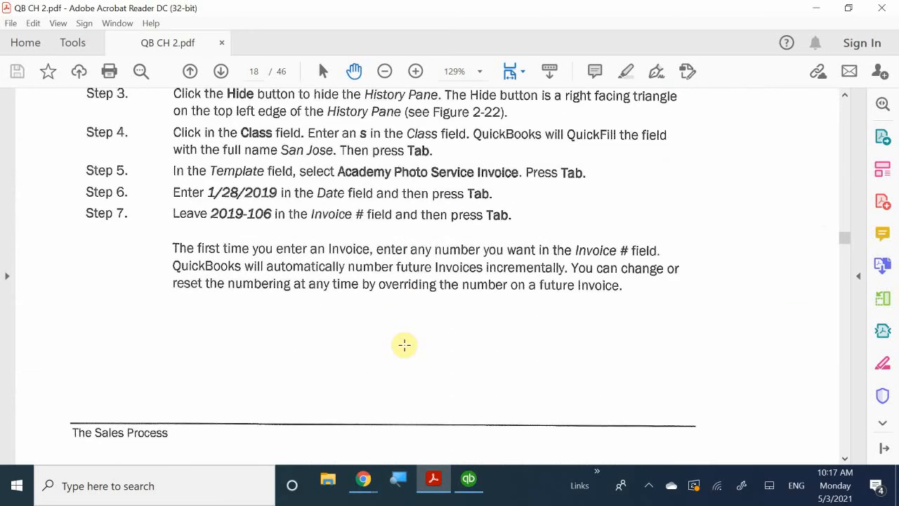
{"action": "scroll", "coordinate": [405, 344], "scroll_direction": "down", "scroll_amount": 18}
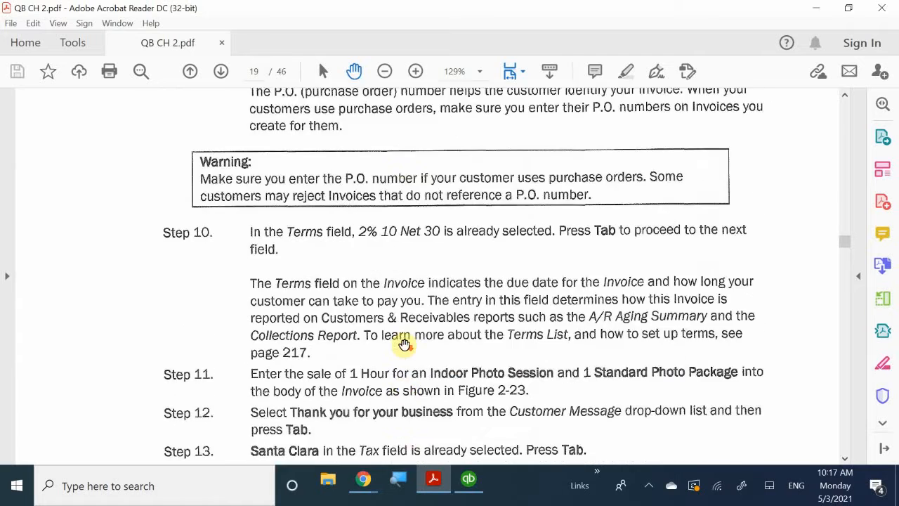
{"action": "scroll", "coordinate": [404, 344], "scroll_direction": "down", "scroll_amount": 11}
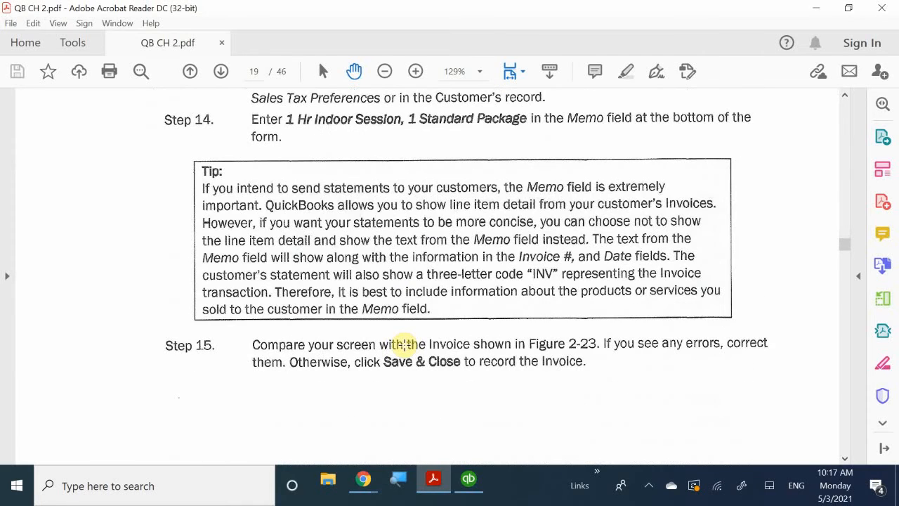
{"action": "scroll", "coordinate": [381, 382], "scroll_direction": "down", "scroll_amount": 14}
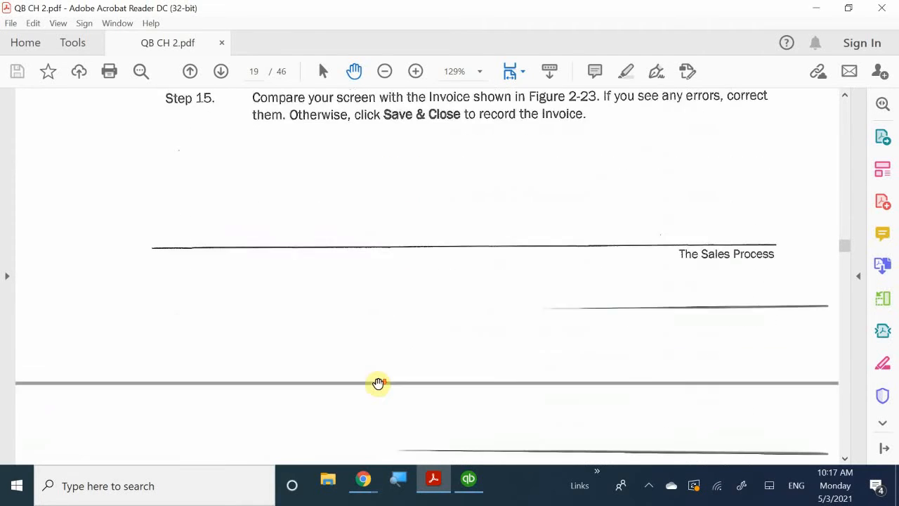
{"action": "scroll", "coordinate": [378, 383], "scroll_direction": "down", "scroll_amount": 3}
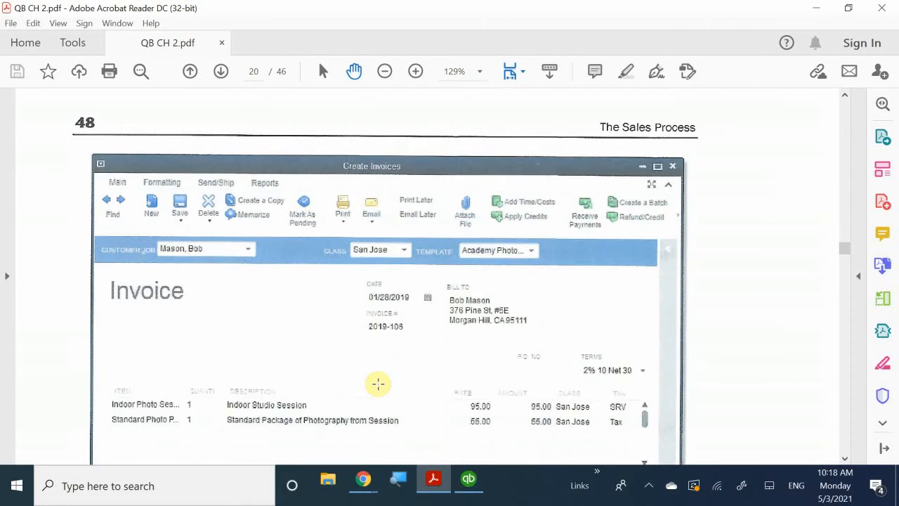
{"action": "scroll", "coordinate": [378, 383], "scroll_direction": "down", "scroll_amount": 8}
{"action": "scroll", "coordinate": [377, 384], "scroll_direction": "down", "scroll_amount": 4}
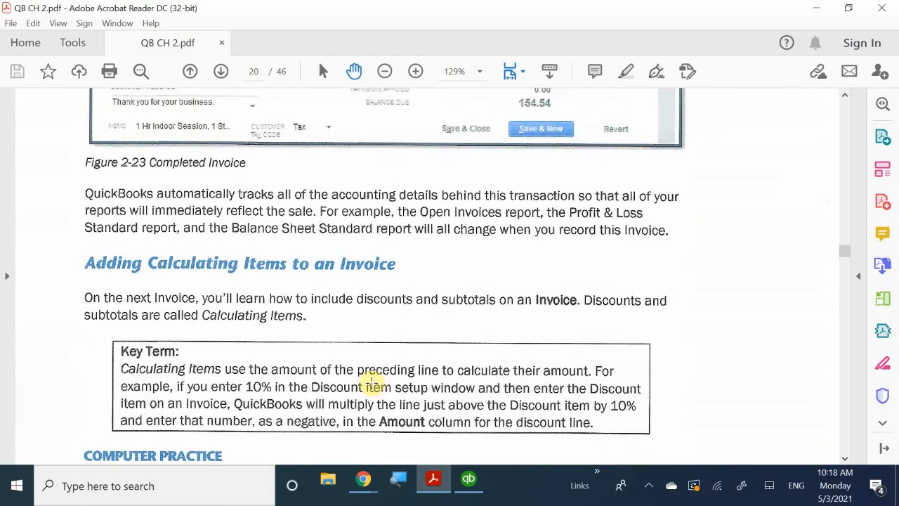
- Review the textbook sections on adding calculating items to an invoice and running the Open Invoices report
{"action": "scroll", "coordinate": [372, 383], "scroll_direction": "down", "scroll_amount": 14}
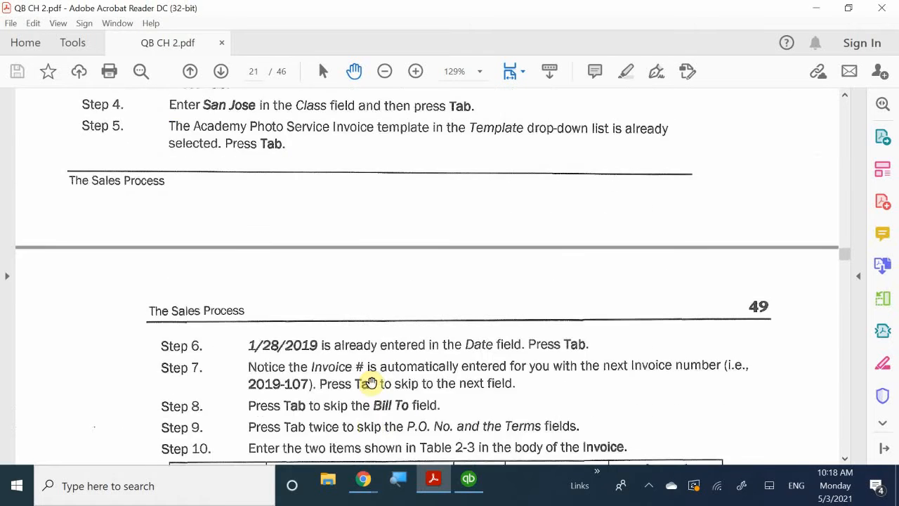
{"action": "scroll", "coordinate": [373, 383], "scroll_direction": "down", "scroll_amount": 13}
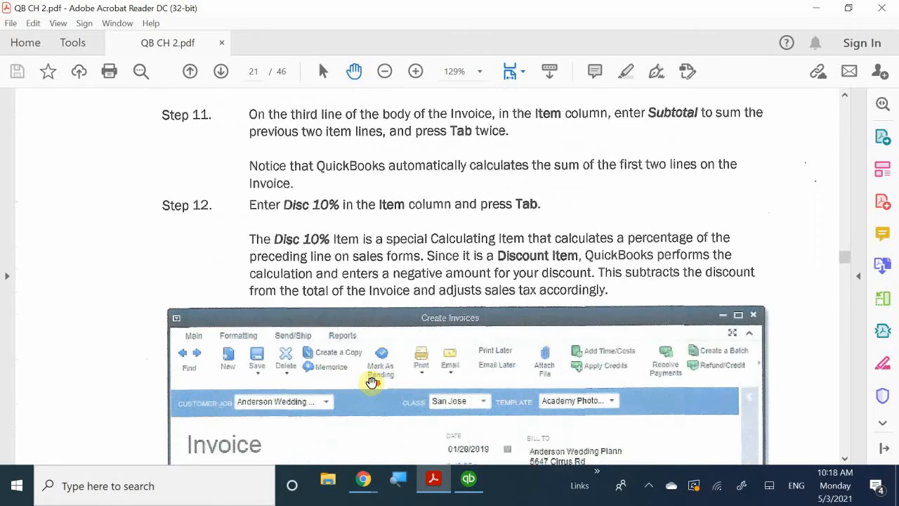
{"action": "scroll", "coordinate": [372, 382], "scroll_direction": "down", "scroll_amount": 20}
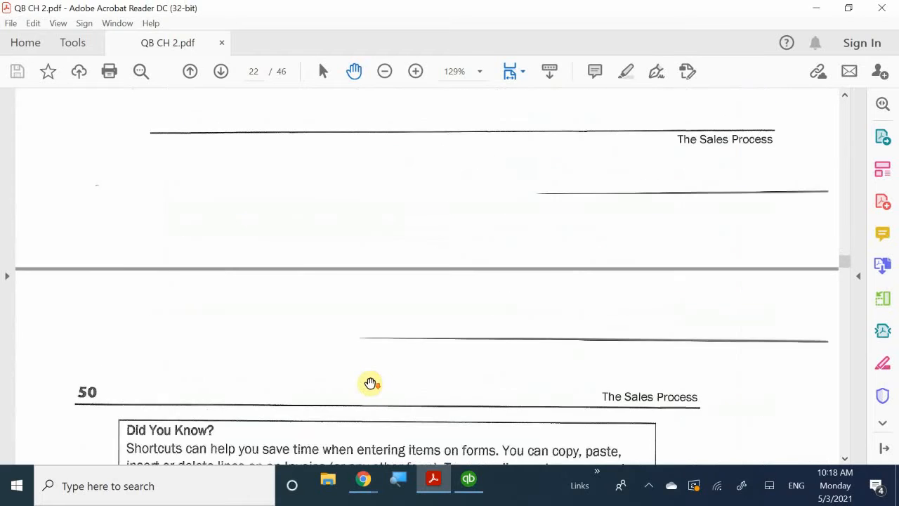
{"action": "scroll", "coordinate": [371, 383], "scroll_direction": "down", "scroll_amount": 20}
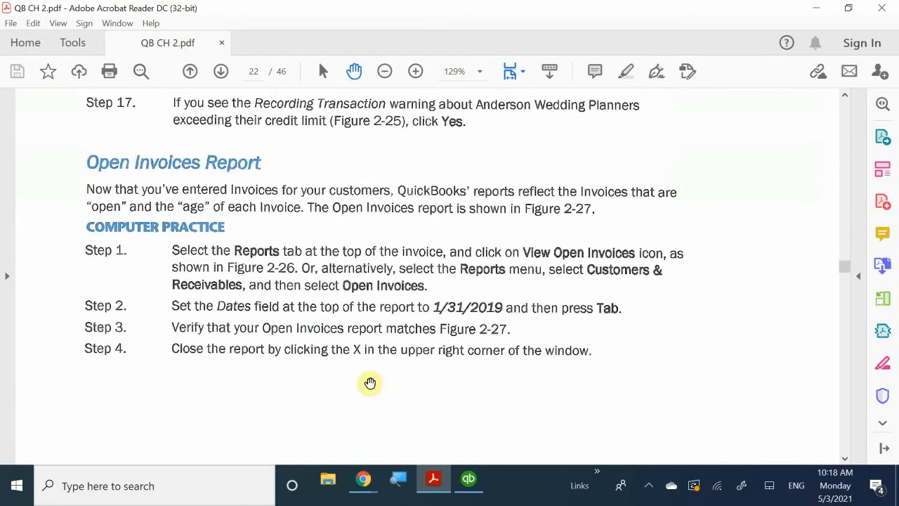
{"action": "scroll", "coordinate": [370, 382], "scroll_direction": "down", "scroll_amount": 15}
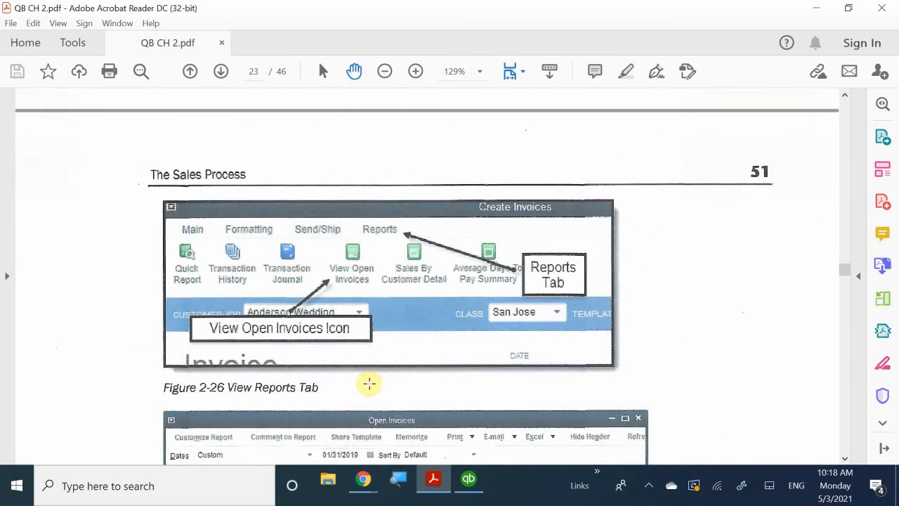
{"action": "scroll", "coordinate": [370, 383], "scroll_direction": "down", "scroll_amount": 20}
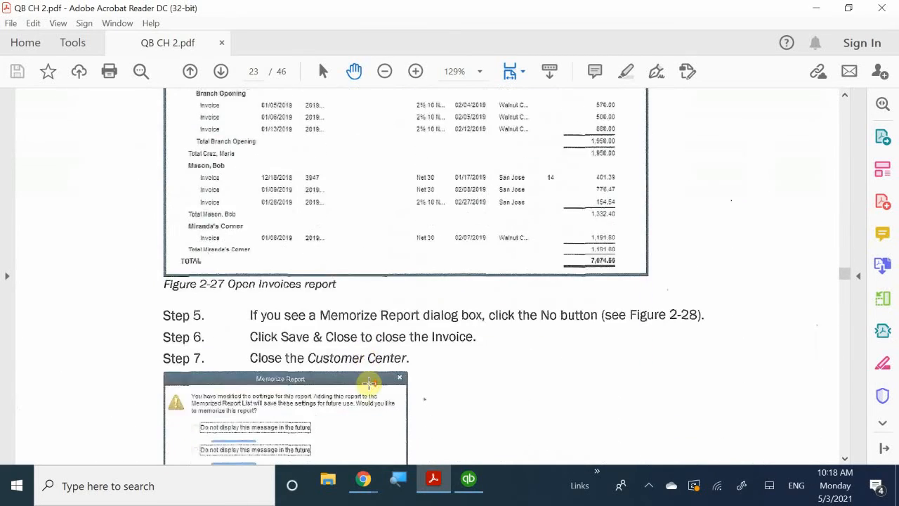
- Read the first steps of the Receiving Payments by Check practice on page 52
{"action": "scroll", "coordinate": [369, 382], "scroll_direction": "down", "scroll_amount": 20}
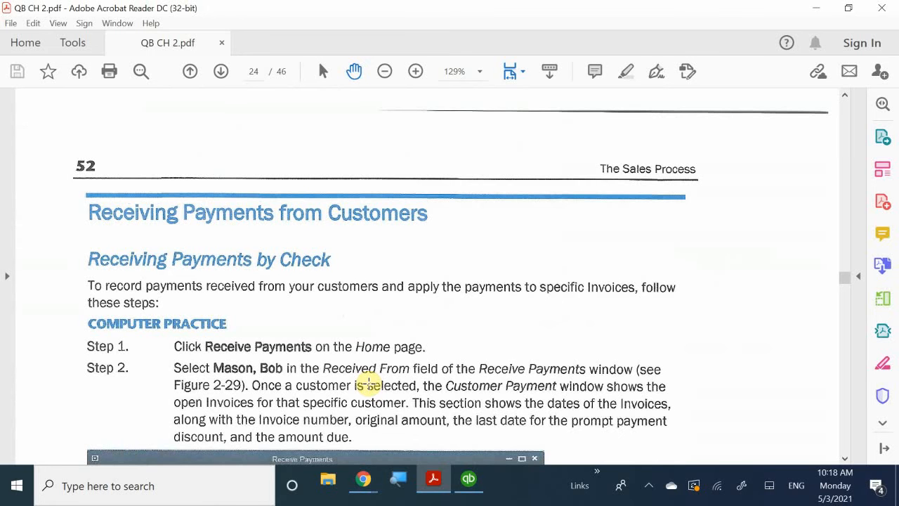
{"action": "scroll", "coordinate": [368, 382], "scroll_direction": "down", "scroll_amount": 1}
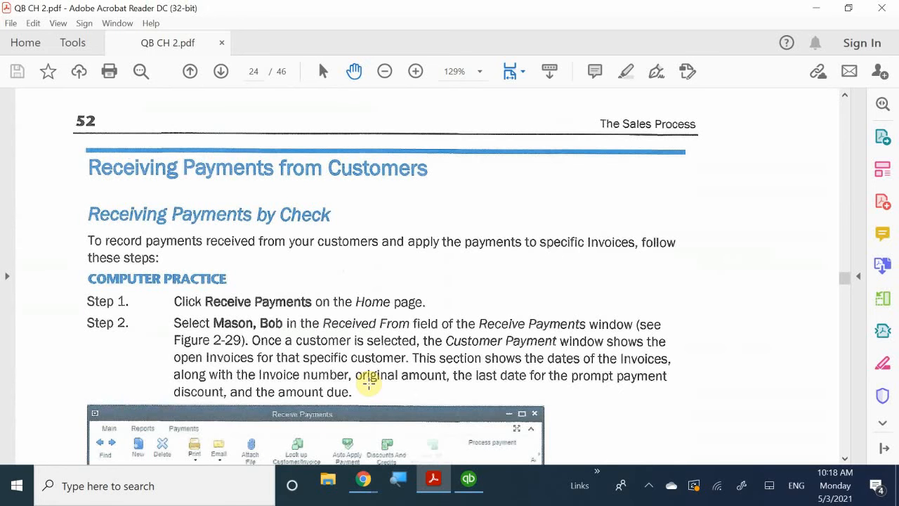
{"action": "scroll", "coordinate": [393, 385], "scroll_direction": "down", "scroll_amount": 3}
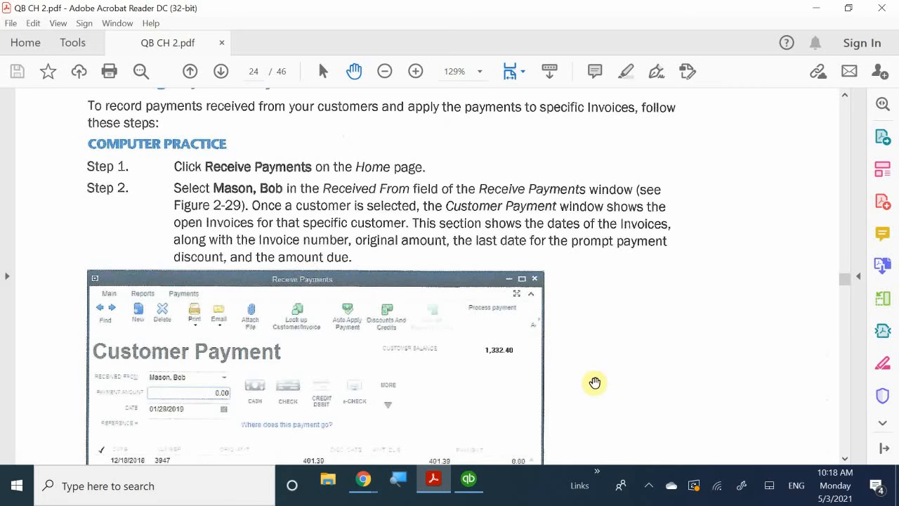
- Switch to QuickBooks Desktop and close the Customer Center
{"action": "left_click", "coordinate": [471, 483]}
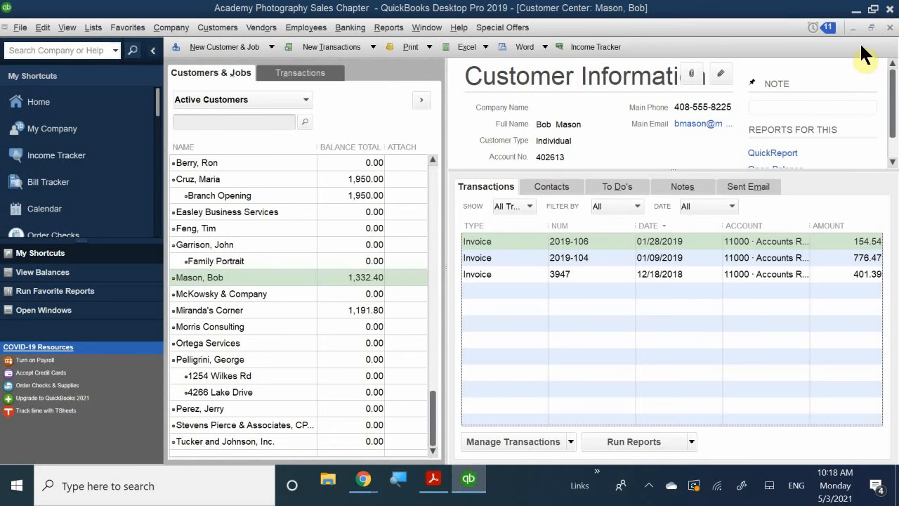
{"action": "left_click", "coordinate": [888, 28]}
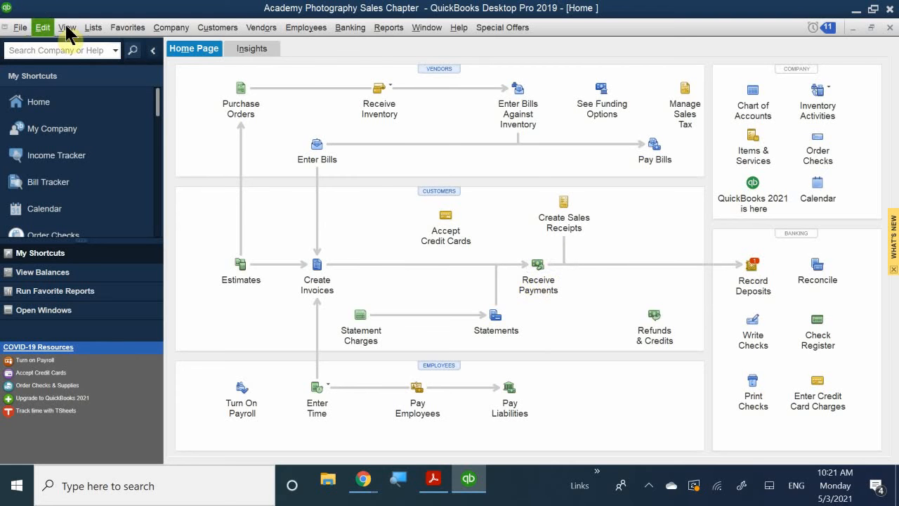
- Open the Customer Center from the Home page and look through the transaction commands available for the selected job
{"action": "left_click", "coordinate": [256, 29]}
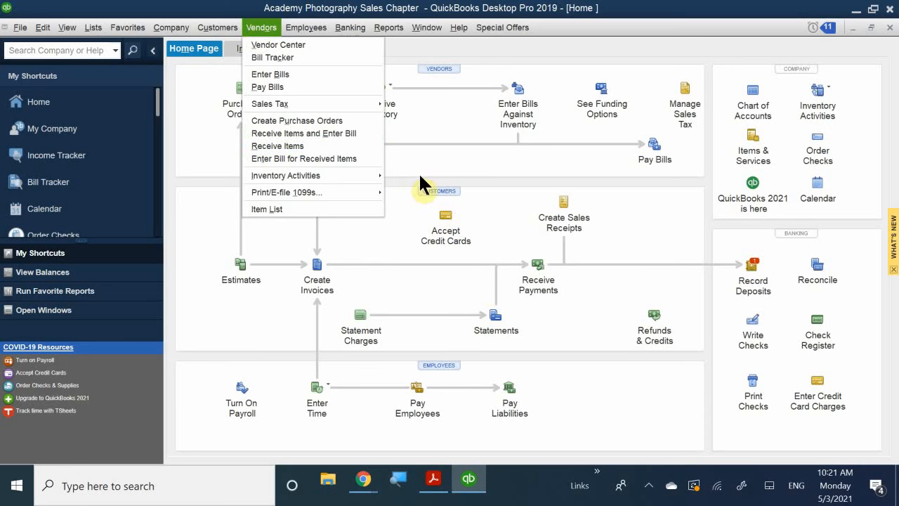
{"action": "left_click", "coordinate": [433, 190]}
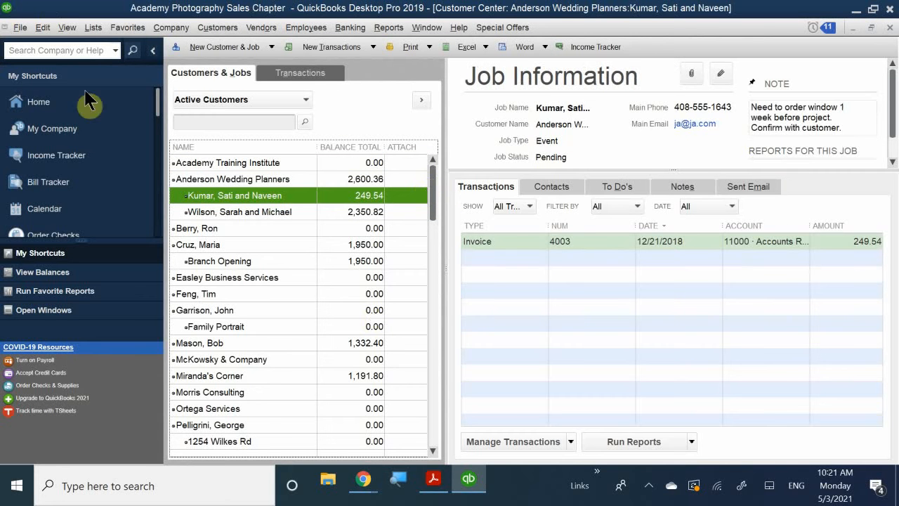
{"action": "left_click", "coordinate": [307, 47]}
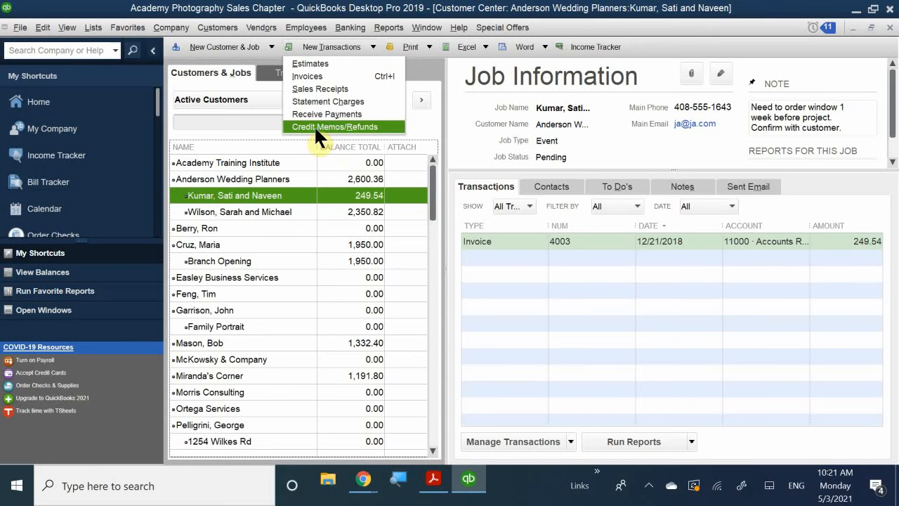
{"action": "right_click", "coordinate": [262, 196]}
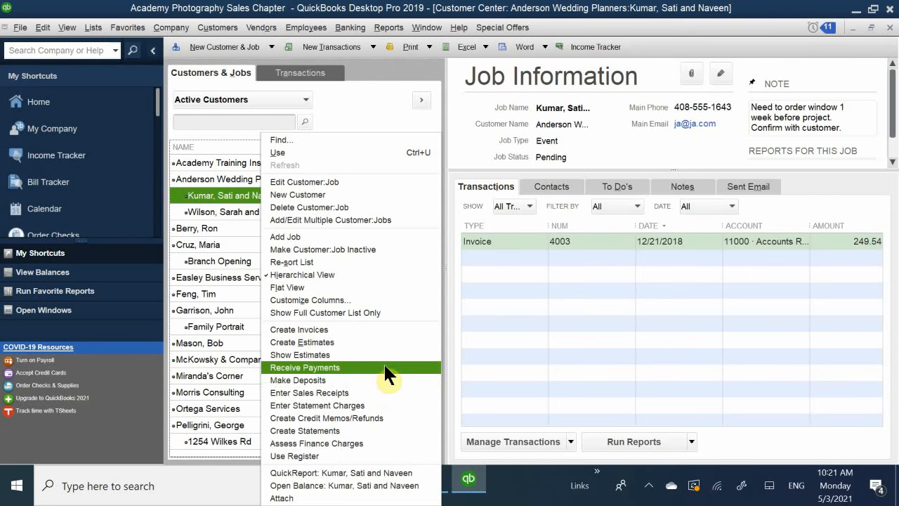
{"action": "left_click", "coordinate": [569, 441]}
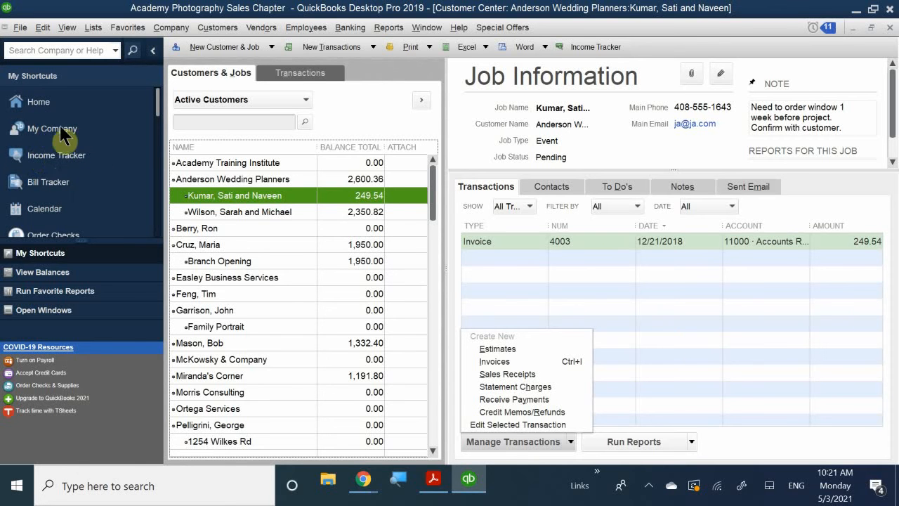
- Open the Income Tracker, maximize the Customer Center window, and return to the Income Tracker
{"action": "left_click", "coordinate": [43, 156]}
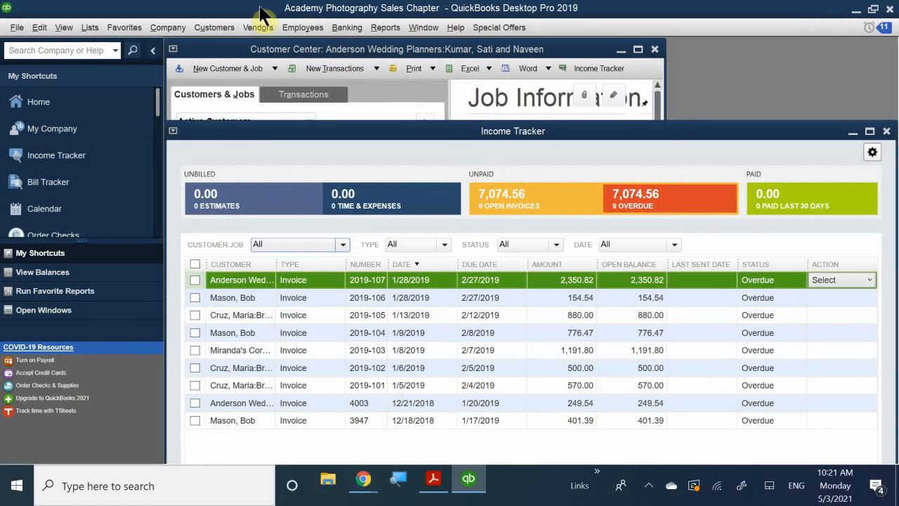
{"action": "left_click", "coordinate": [295, 50]}
{"action": "mouse_move", "coordinate": [295, 49]}
{"action": "left_mouse_down"}
{"action": "mouse_move", "coordinate": [313, 38]}
{"action": "mouse_move", "coordinate": [284, 50]}
{"action": "left_mouse_up"}
{"action": "double_click", "coordinate": [287, 50]}
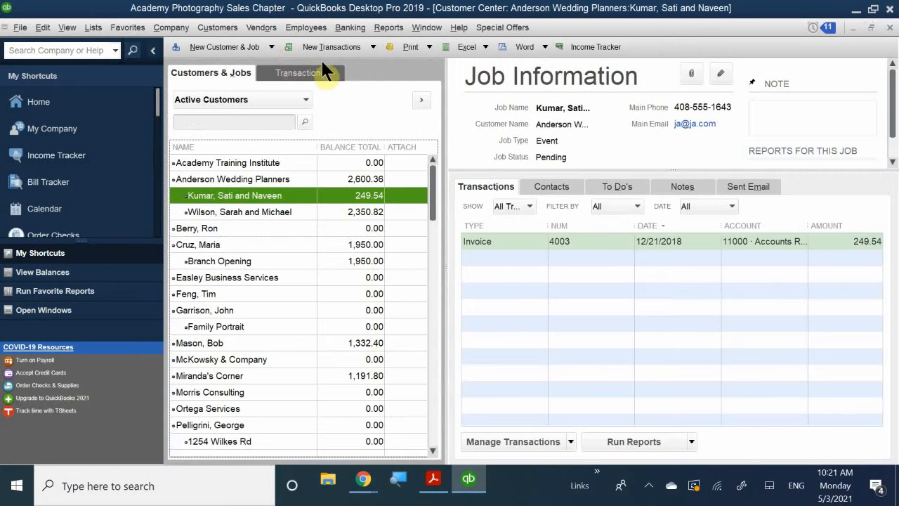
{"action": "left_click", "coordinate": [46, 155]}
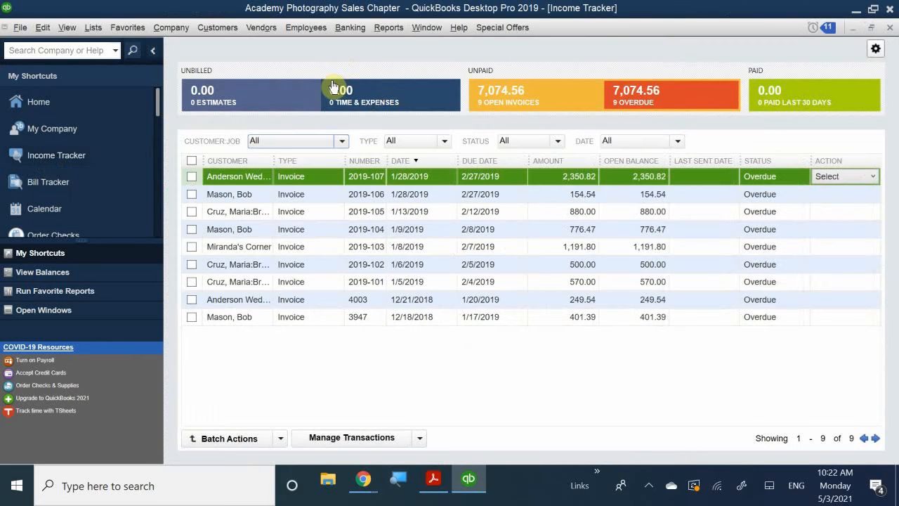
- View the Income Tracker's transaction commands and the Miranda's Corner invoice, and close both windows to return to the Home page
{"action": "left_click", "coordinate": [420, 439]}
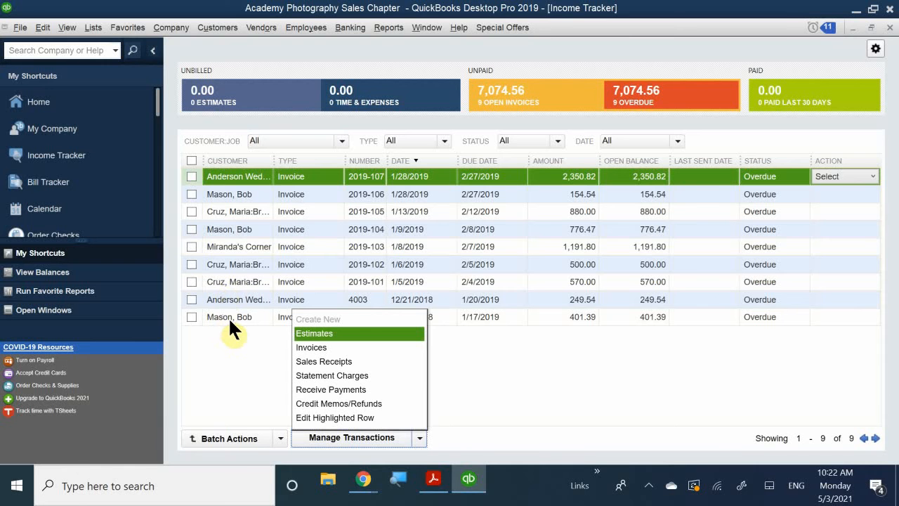
{"action": "double_click", "coordinate": [266, 248]}
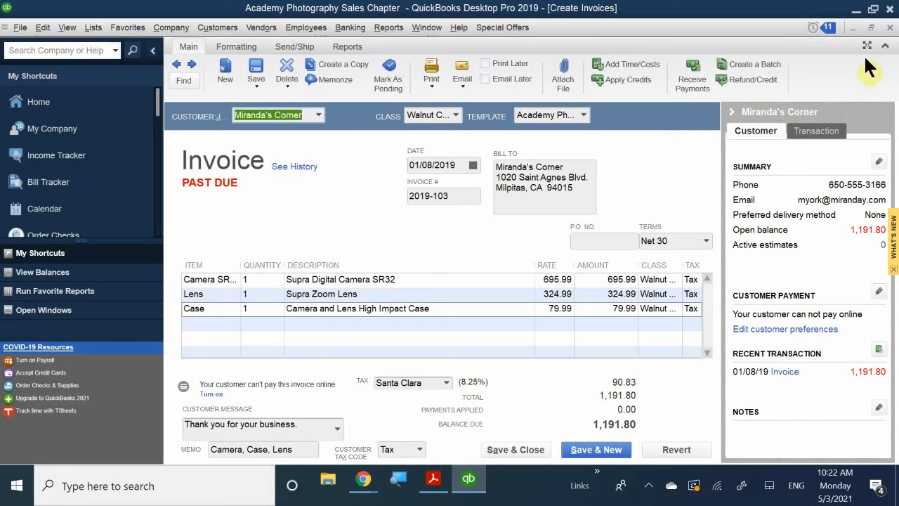
{"action": "left_click", "coordinate": [888, 28]}
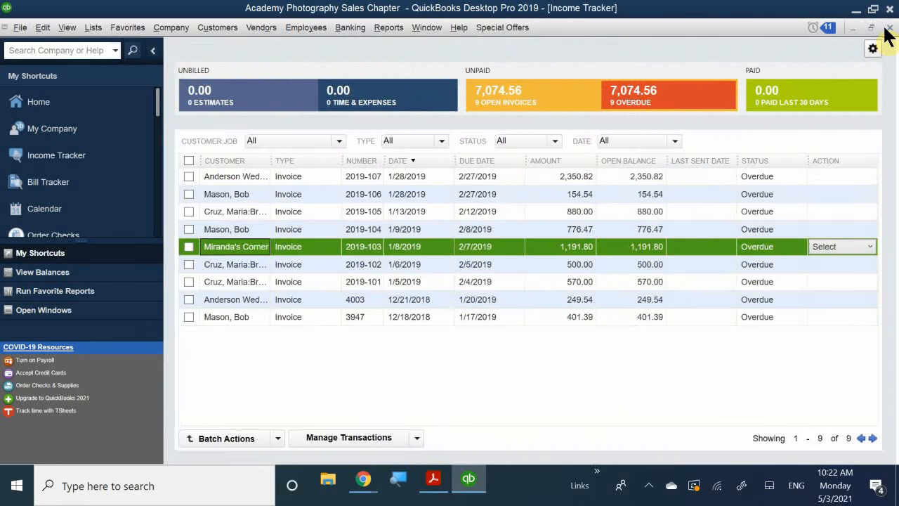
{"action": "left_click", "coordinate": [888, 29]}
{"action": "left_click", "coordinate": [889, 28]}
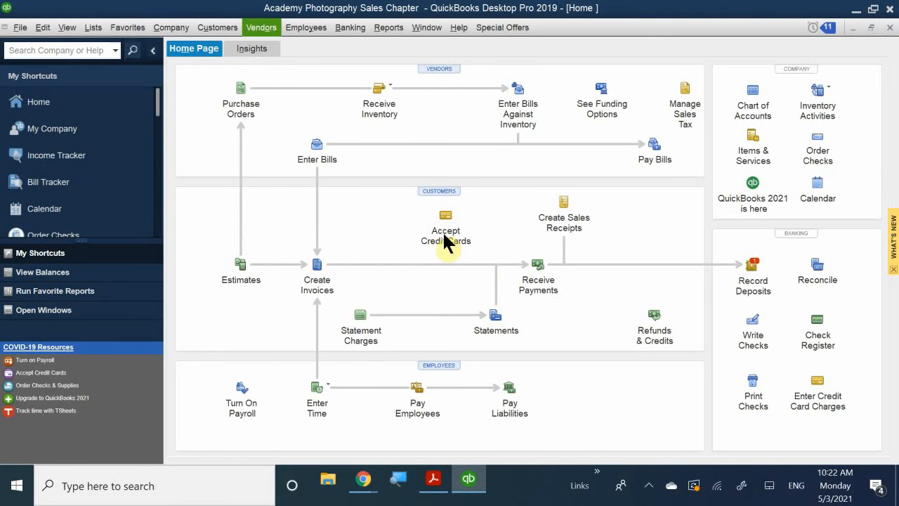
- Start a customer payment with Receive Payments, choose the customer by first name, and set the payment amount to 401.39
{"action": "left_click", "coordinate": [550, 281]}
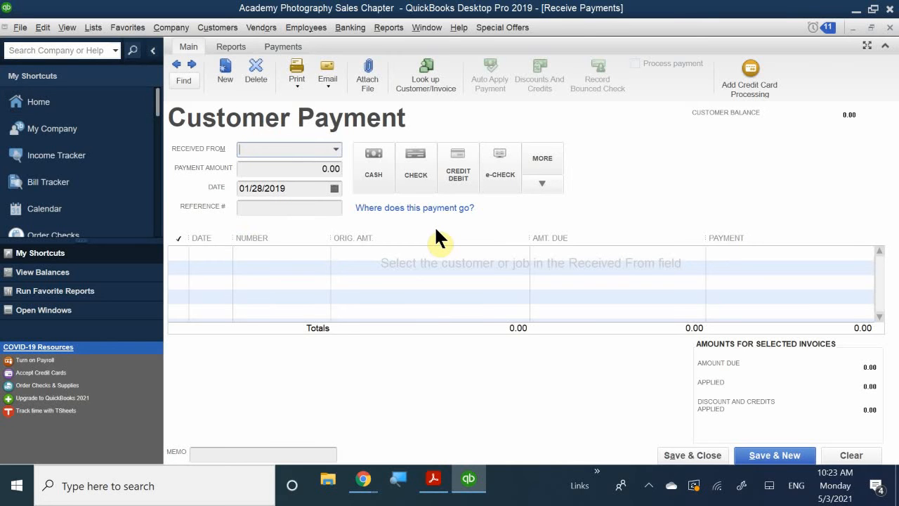
{"action": "type", "text": "BOB"}
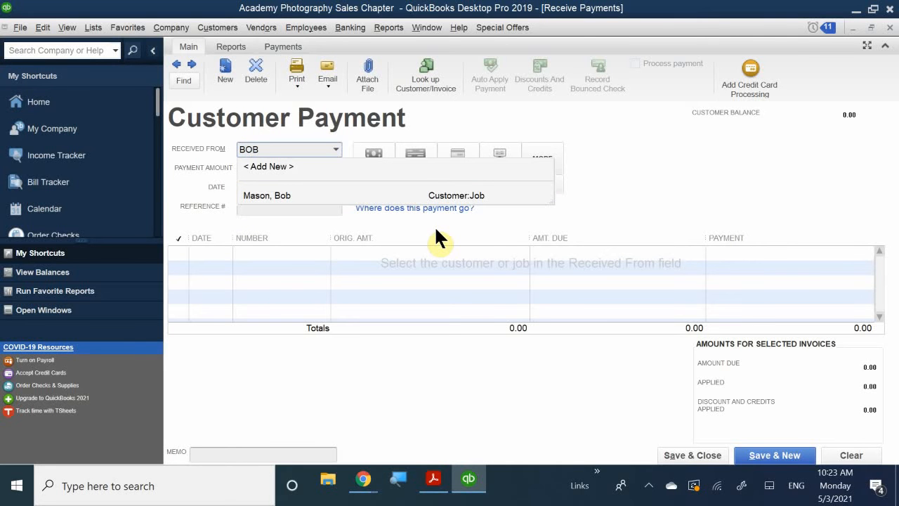
{"action": "left_click", "coordinate": [293, 194]}
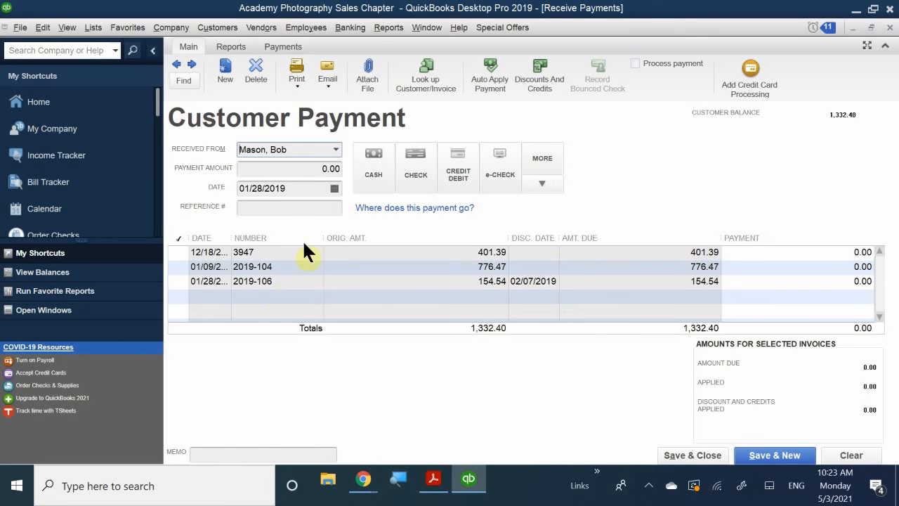
{"action": "left_click", "coordinate": [294, 169]}
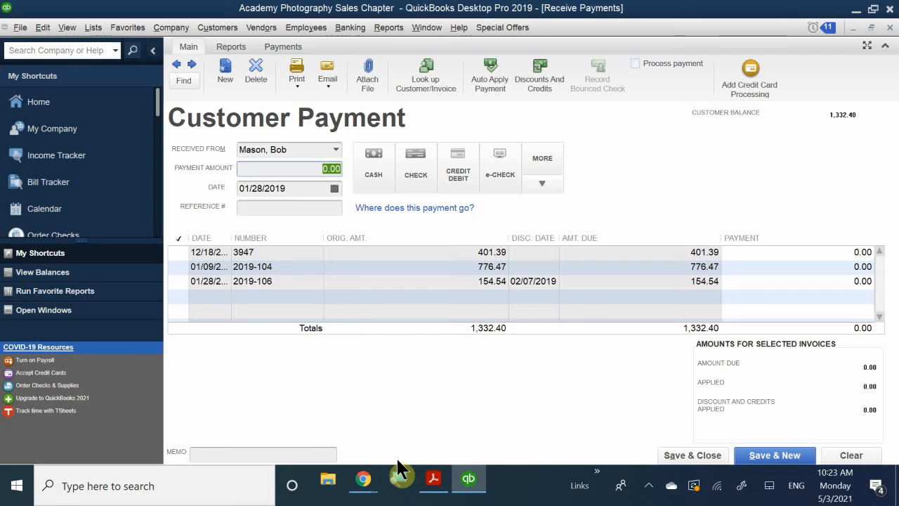
{"action": "type", "text": "401.39"}
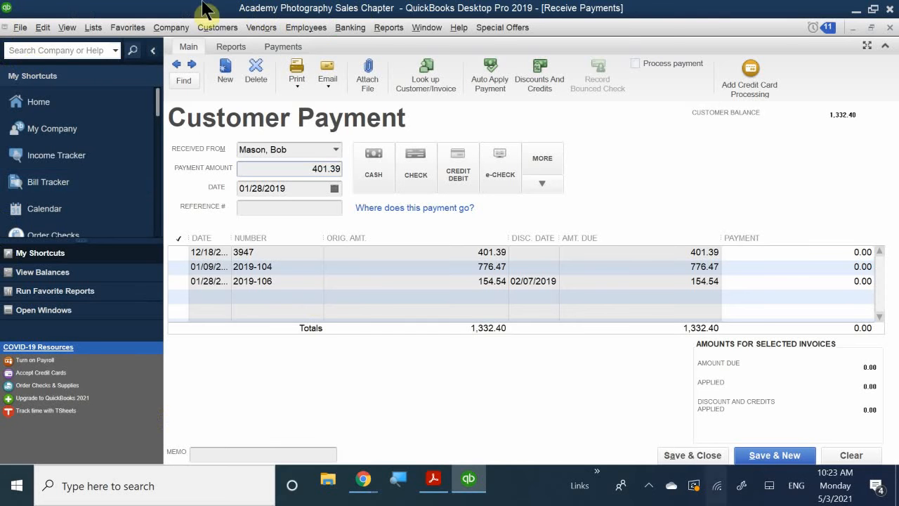
- Try 01/29/2019 as the payment date and set it back to 01/28/2019
{"action": "left_click", "coordinate": [334, 188]}
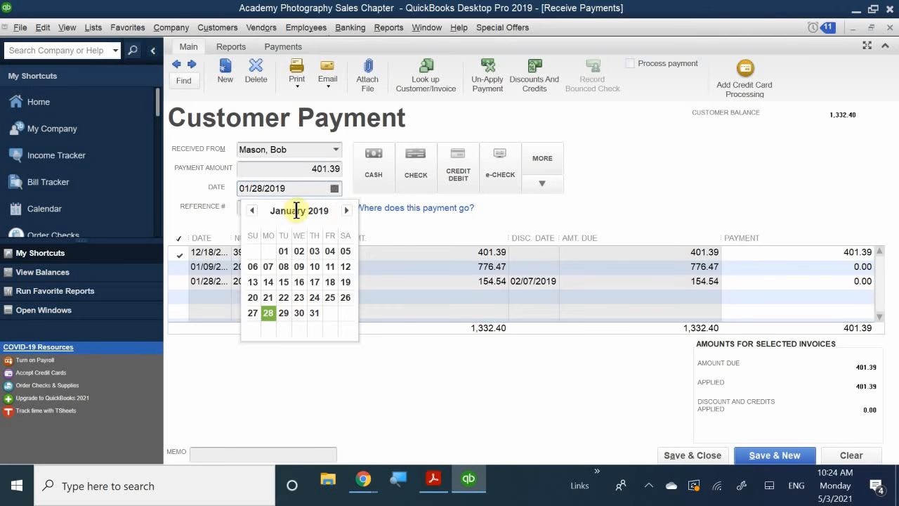
{"action": "left_click", "coordinate": [283, 313]}
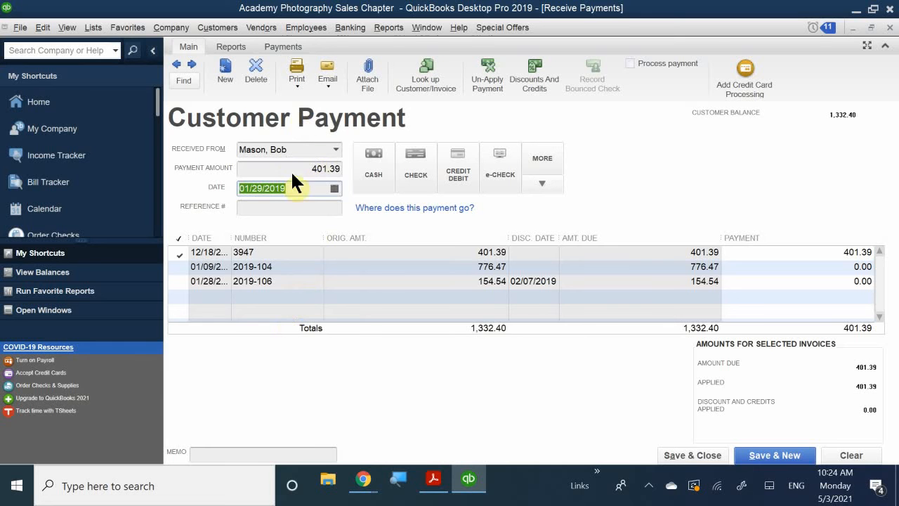
{"action": "left_click", "coordinate": [334, 188]}
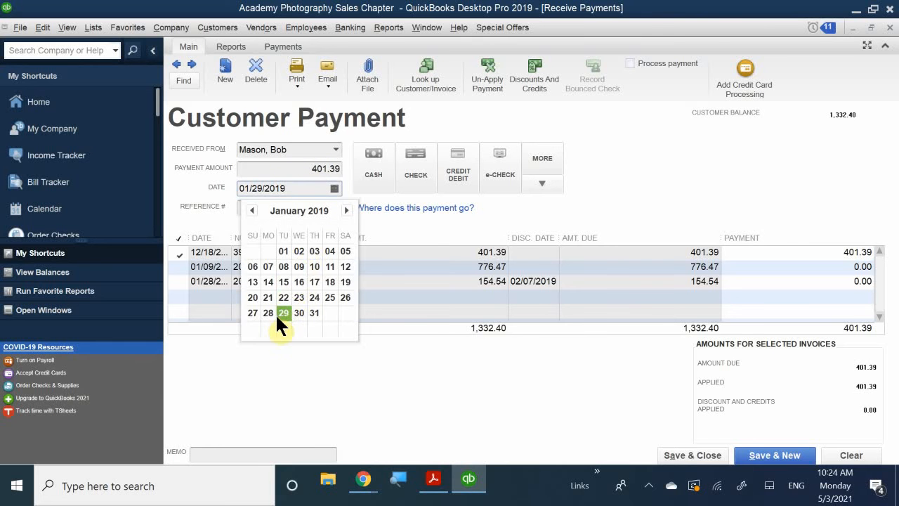
{"action": "left_click", "coordinate": [268, 312]}
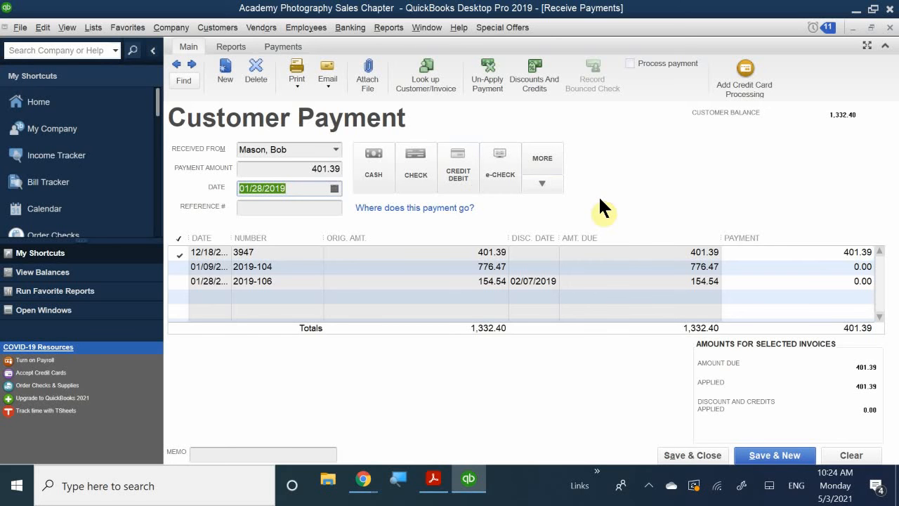
- Set the payment method to Check and enter check number 5256
{"action": "left_click", "coordinate": [406, 166]}
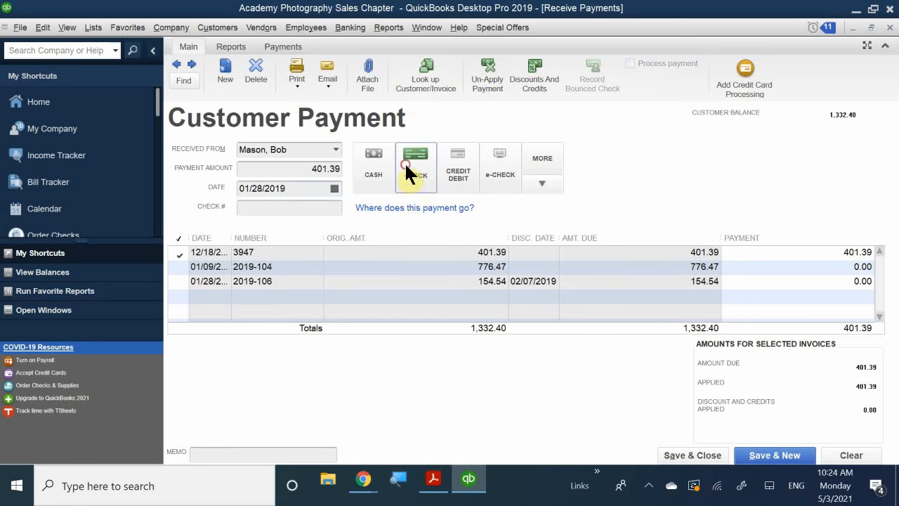
{"action": "left_click", "coordinate": [271, 209]}
{"action": "type", "text": "5256"}
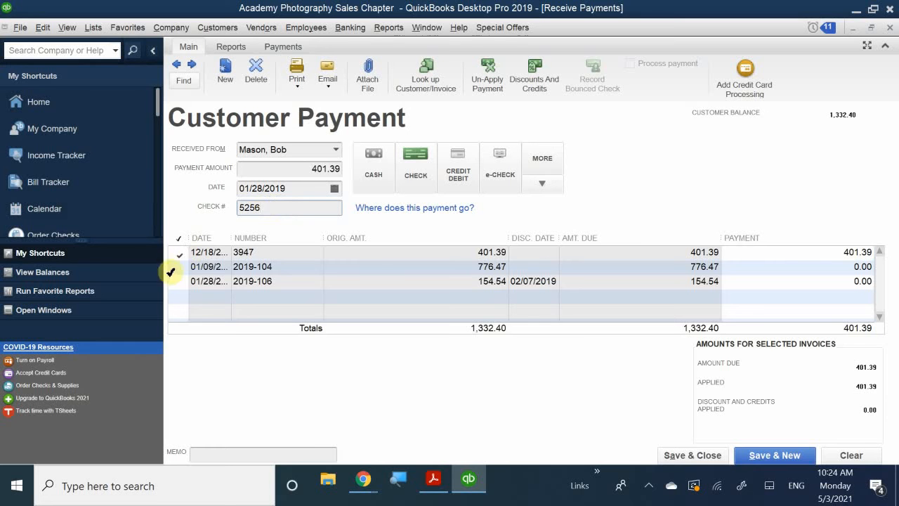
- Try applying the payment to the 01/09/2019 invoice for 776.47 instead, and reapply it to the 401.39 invoice
{"action": "left_click", "coordinate": [218, 253]}
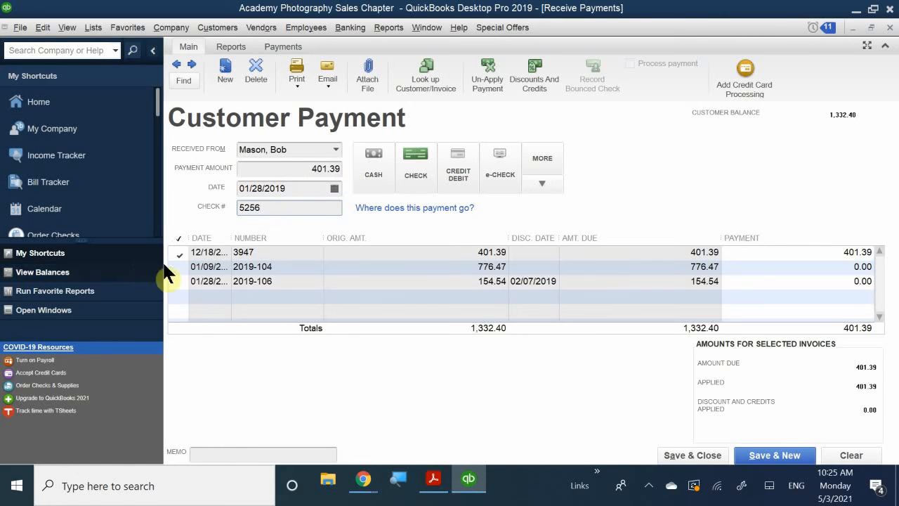
{"action": "left_click", "coordinate": [185, 254]}
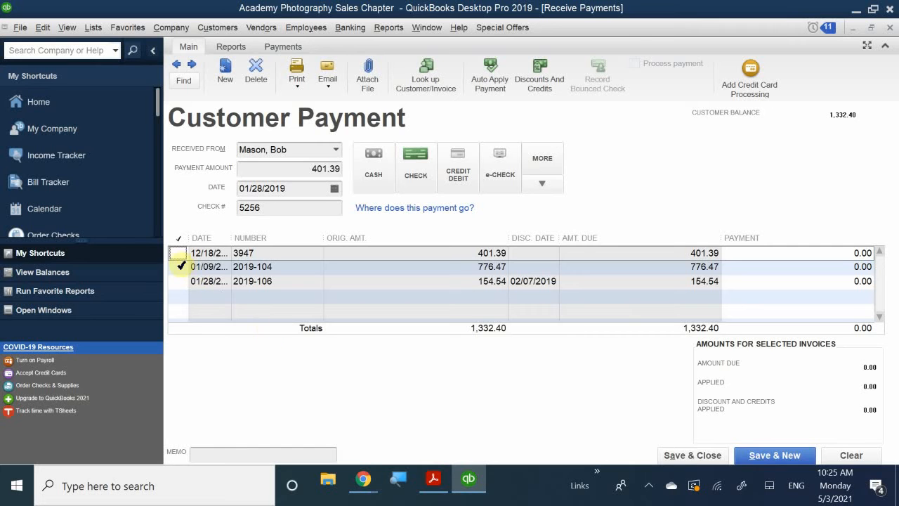
{"action": "left_click", "coordinate": [177, 266]}
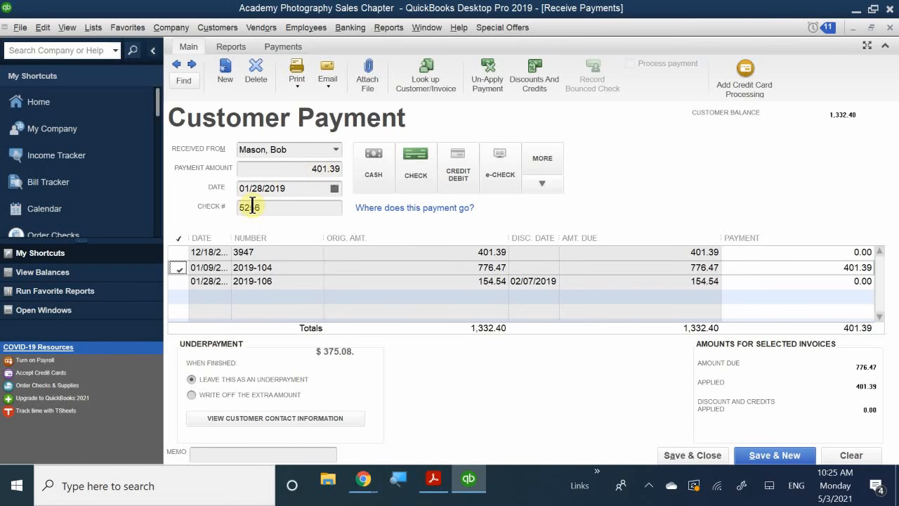
{"action": "left_click", "coordinate": [177, 267]}
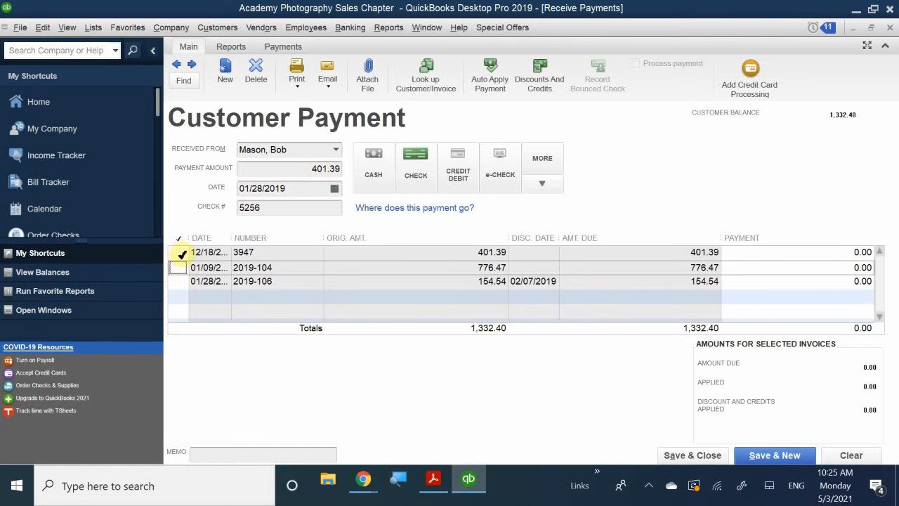
{"action": "left_click", "coordinate": [175, 252]}
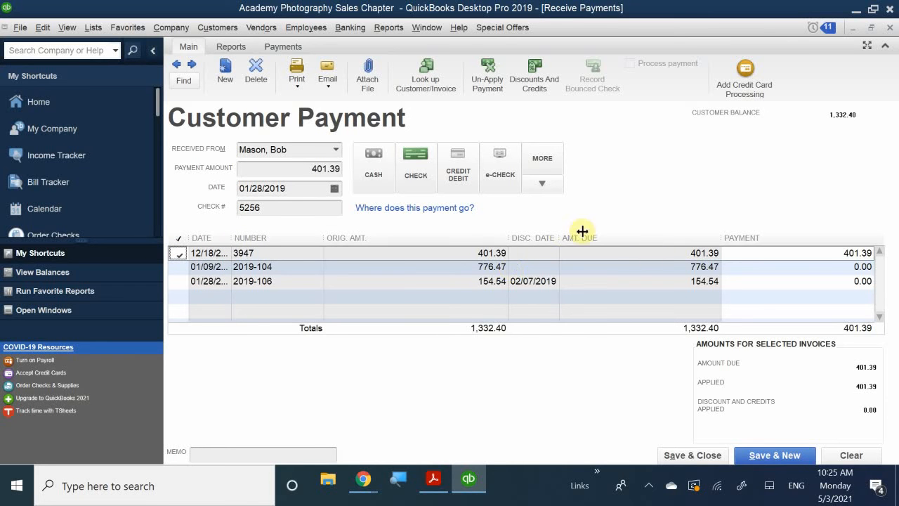
- Save and close the check payment, and reopen the saved record through Receive Payments
{"action": "left_click", "coordinate": [670, 453]}
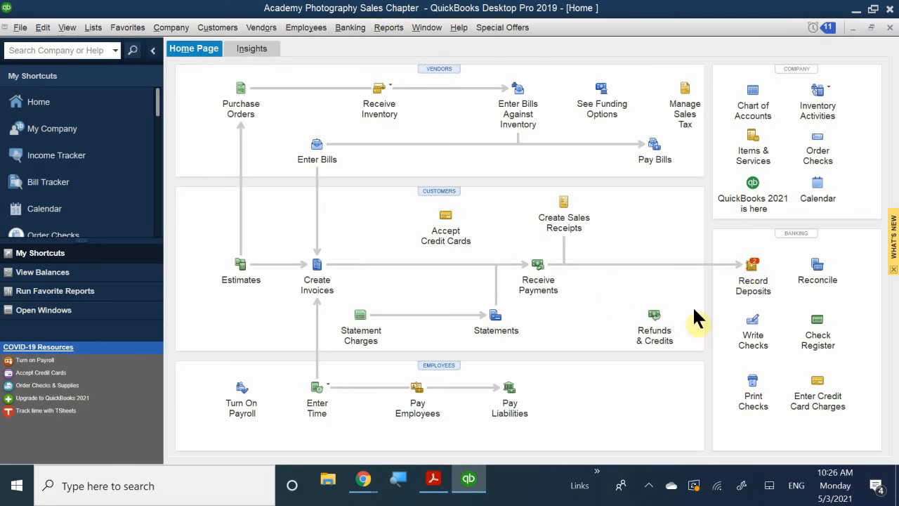
{"action": "left_click", "coordinate": [539, 266]}
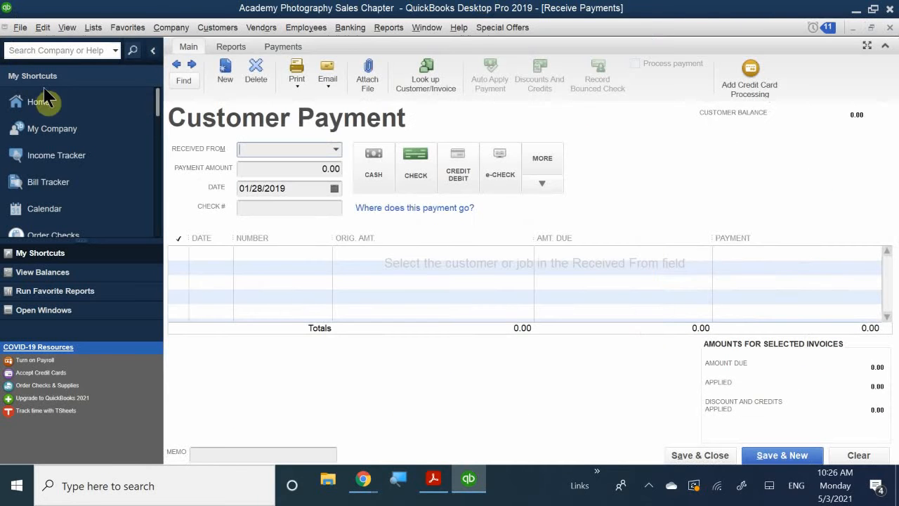
{"action": "left_click", "coordinate": [176, 65]}
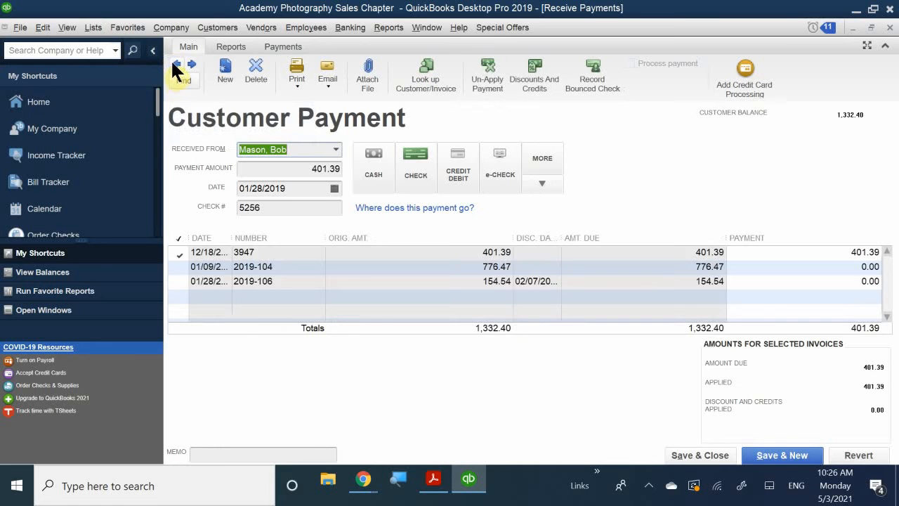
- Review the customer, payment amount and check number on the saved payment
{"action": "left_click", "coordinate": [309, 150]}
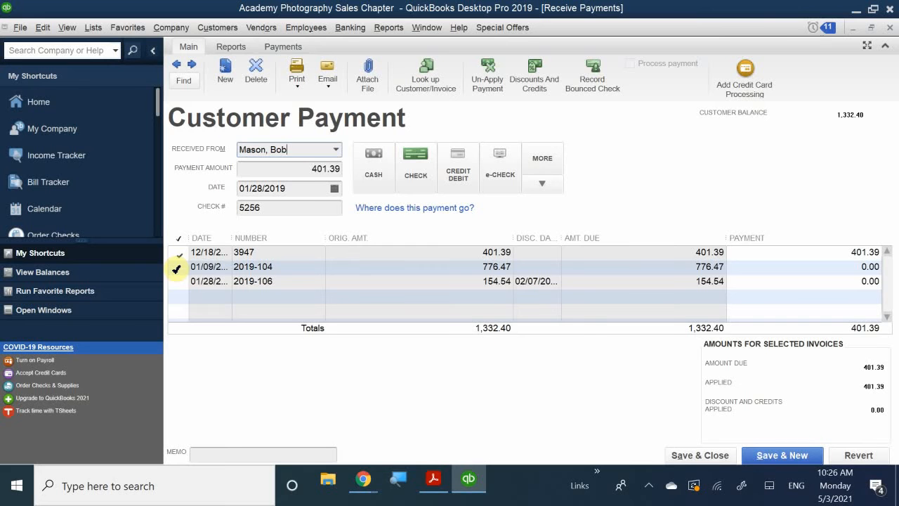
{"action": "left_click", "coordinate": [306, 172]}
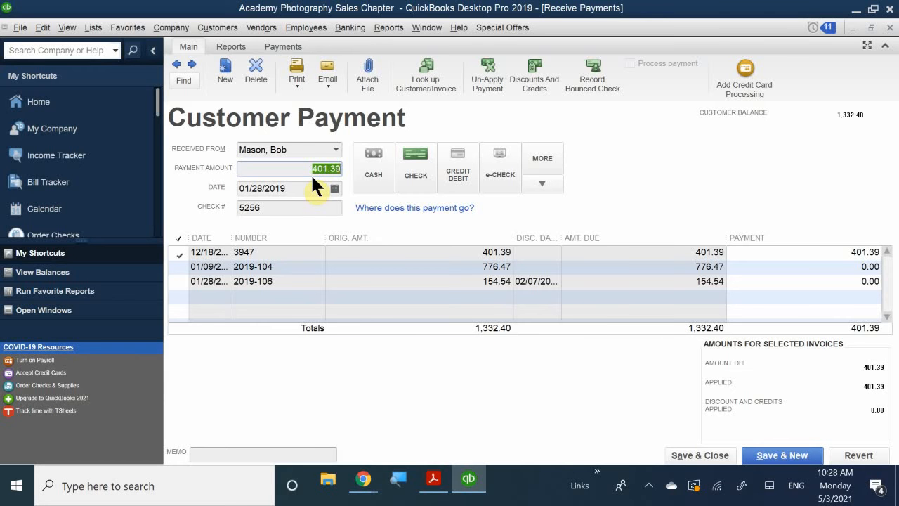
{"action": "left_click", "coordinate": [290, 206]}
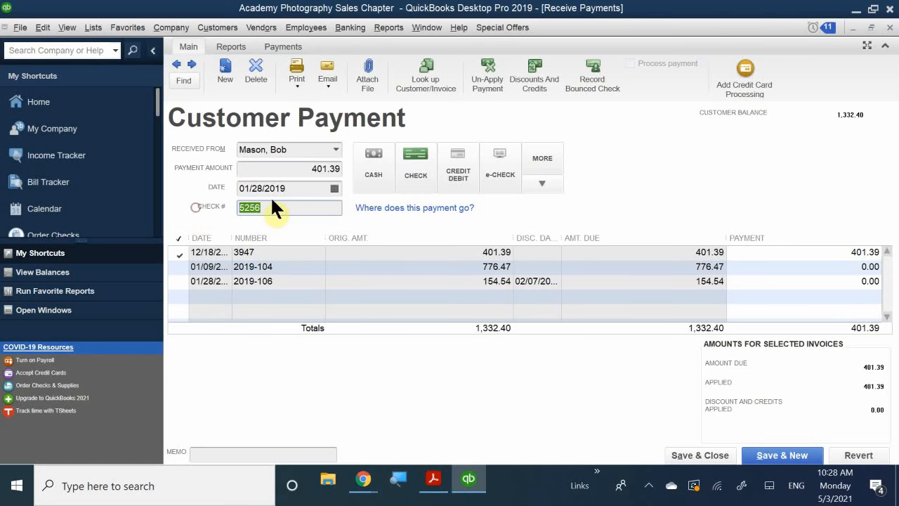
{"action": "left_click", "coordinate": [288, 203]}
{"action": "left_click_drag", "start_coordinate": [299, 203], "coordinate": [199, 208]}
- Try to apply the saved payment to the 776.47 invoice as well, and return to the payment amount
{"action": "left_click", "coordinate": [179, 267]}
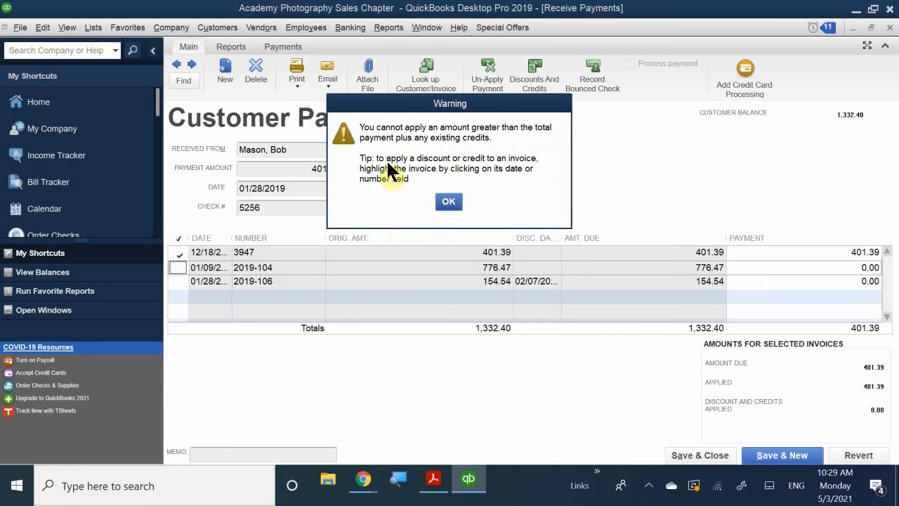
{"action": "left_click_drag", "start_coordinate": [475, 110], "coordinate": [361, 147]}
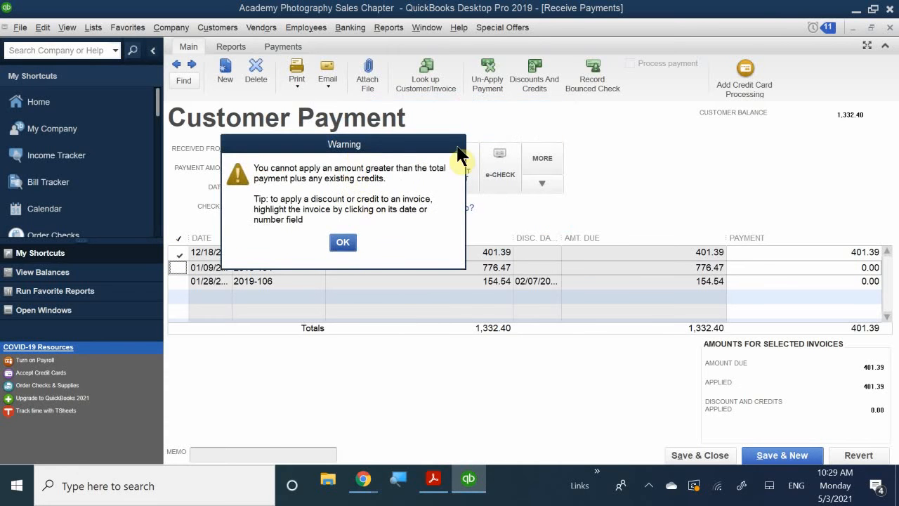
{"action": "left_click", "coordinate": [342, 243]}
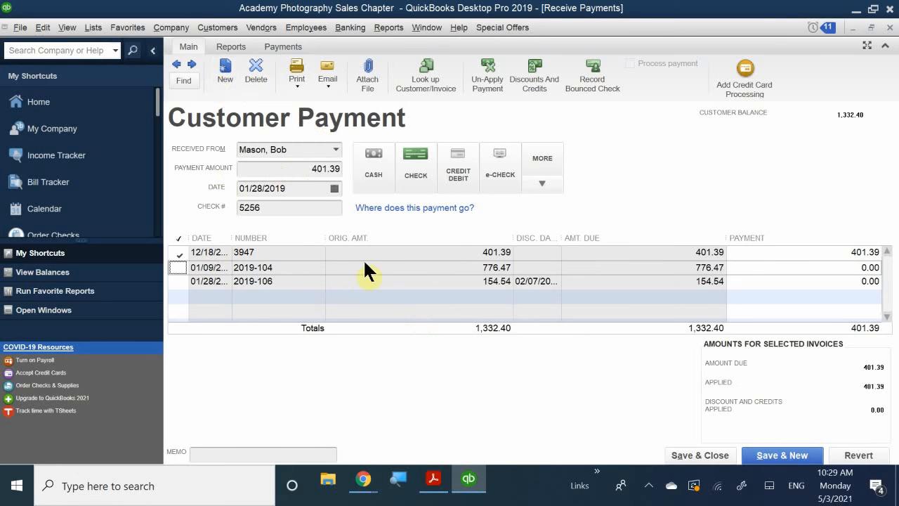
{"action": "left_click", "coordinate": [297, 172]}
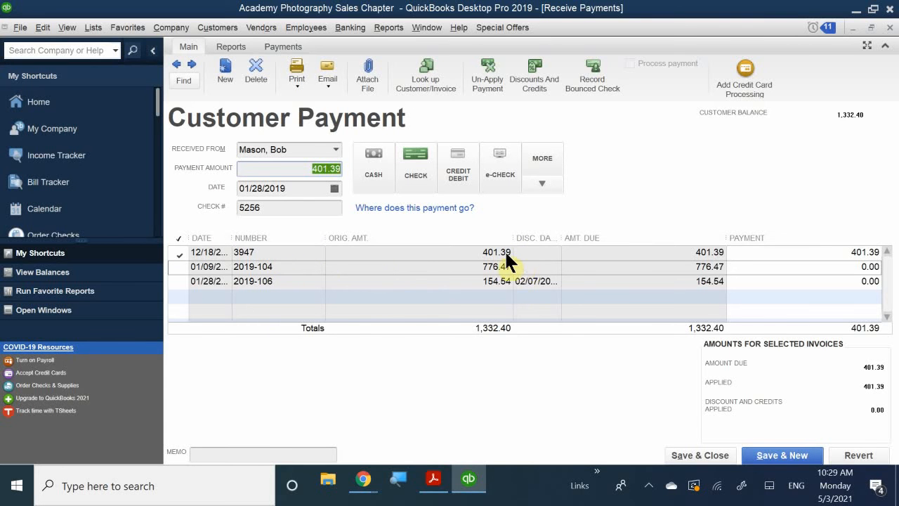
- View the 401.39 photo paper invoice linked to the payment, and close both the invoice and the payment
{"action": "double_click", "coordinate": [227, 268]}
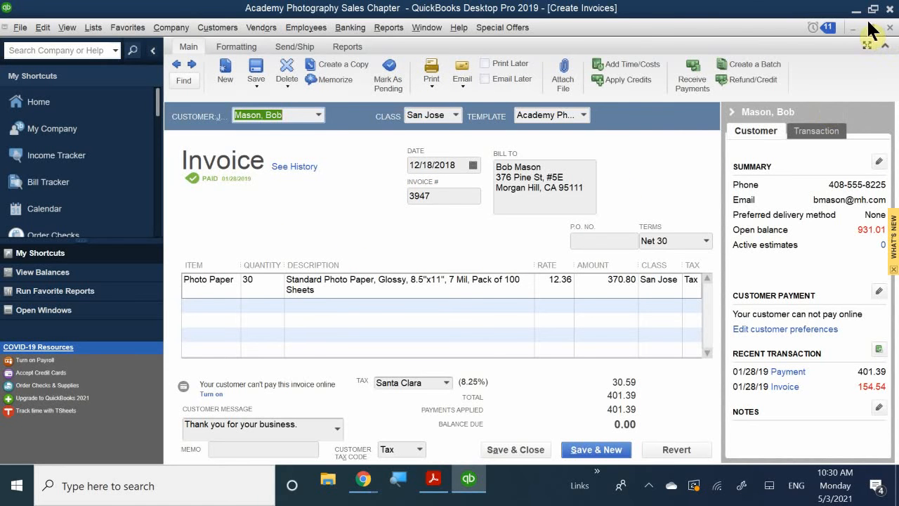
{"action": "left_click", "coordinate": [889, 28]}
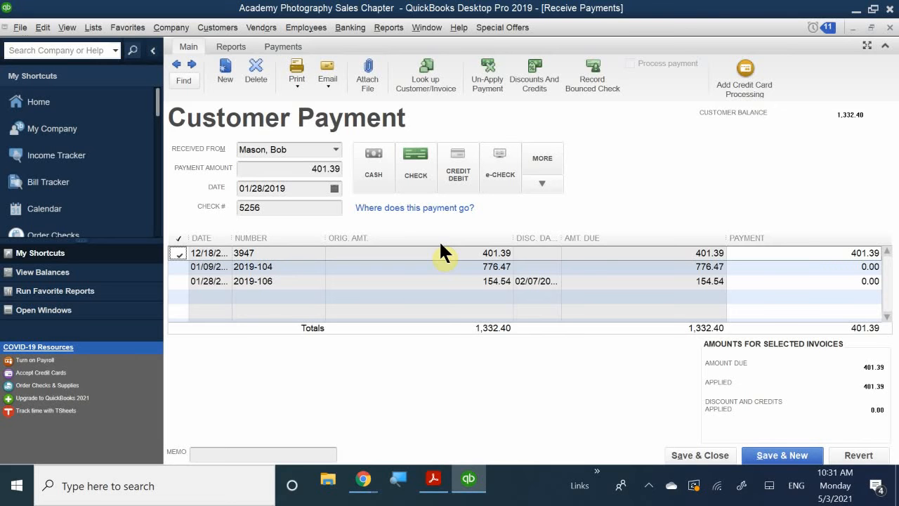
{"action": "left_click", "coordinate": [890, 28]}
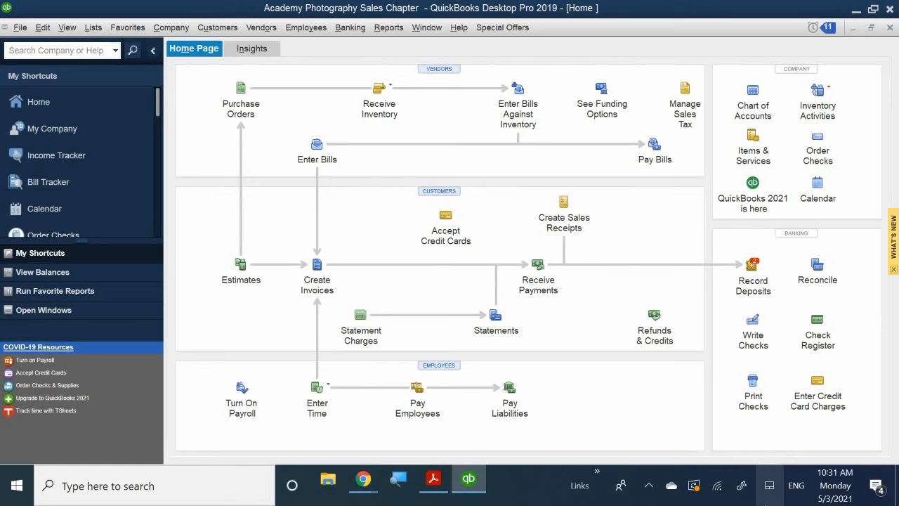
- Start a new customer payment received from the first job under Anderson Wedding Planners
{"action": "left_click", "coordinate": [534, 285]}
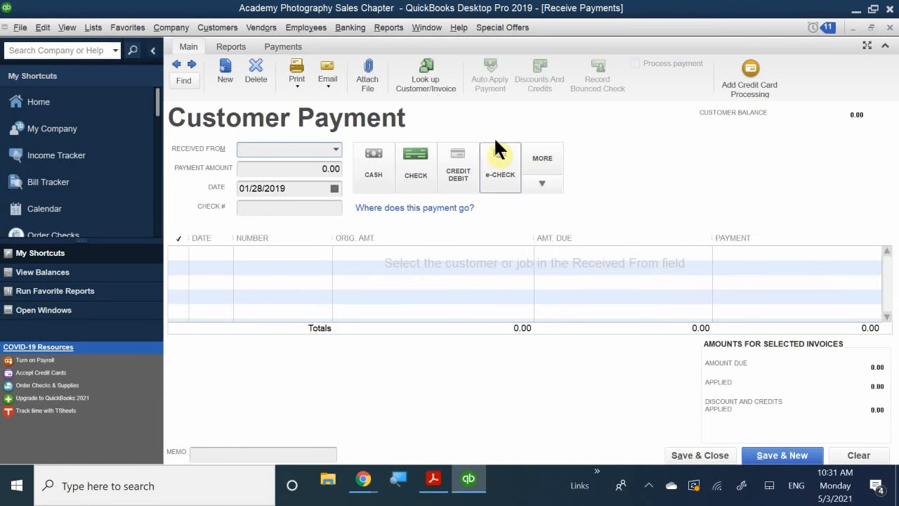
{"action": "left_click", "coordinate": [335, 150]}
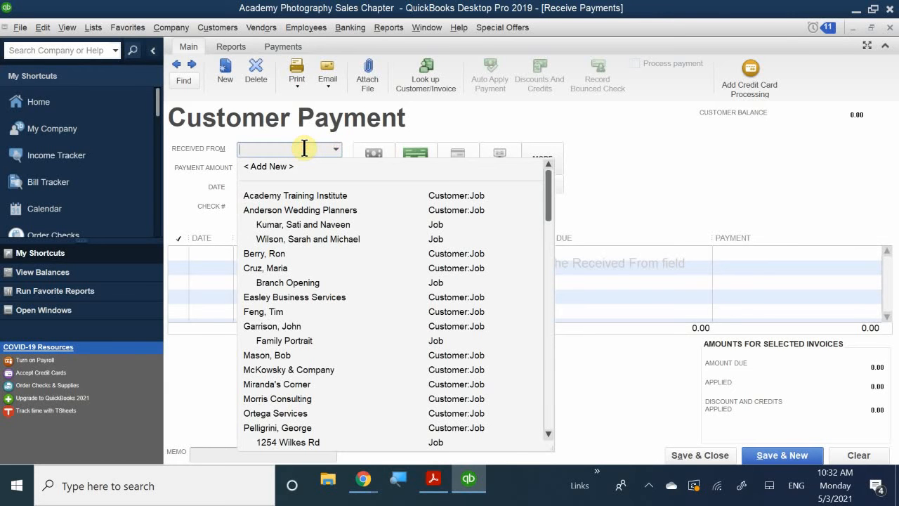
{"action": "type", "text": "and"}
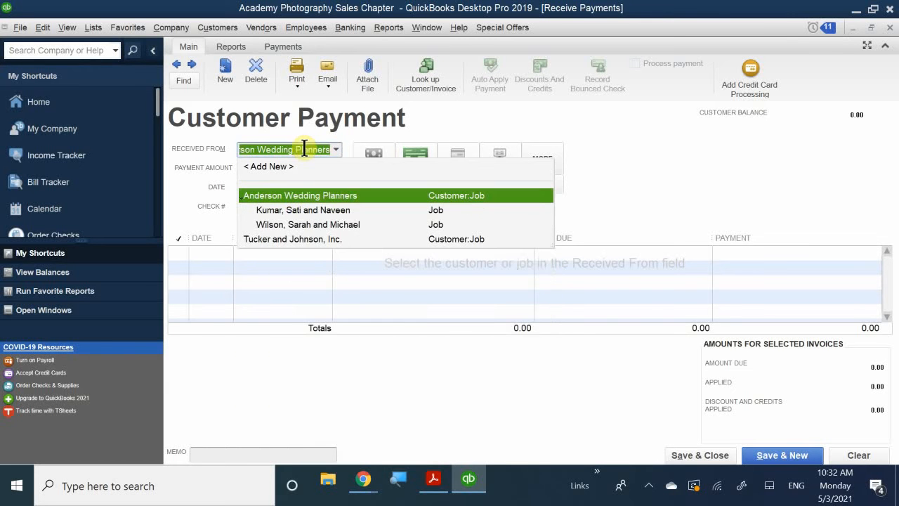
{"action": "key", "text": "BackSpace"}
{"action": "key", "text": "BackSpace"}
{"action": "type", "text": "swe"}
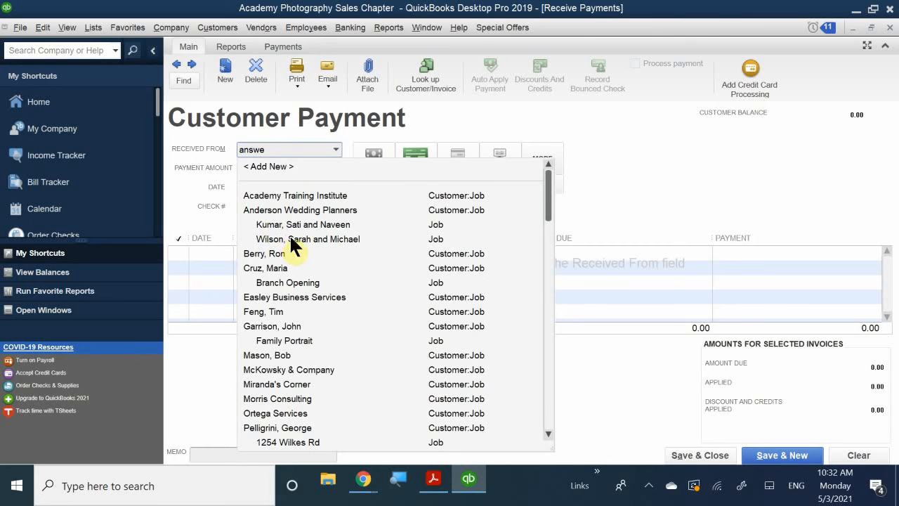
{"action": "left_click", "coordinate": [307, 222]}
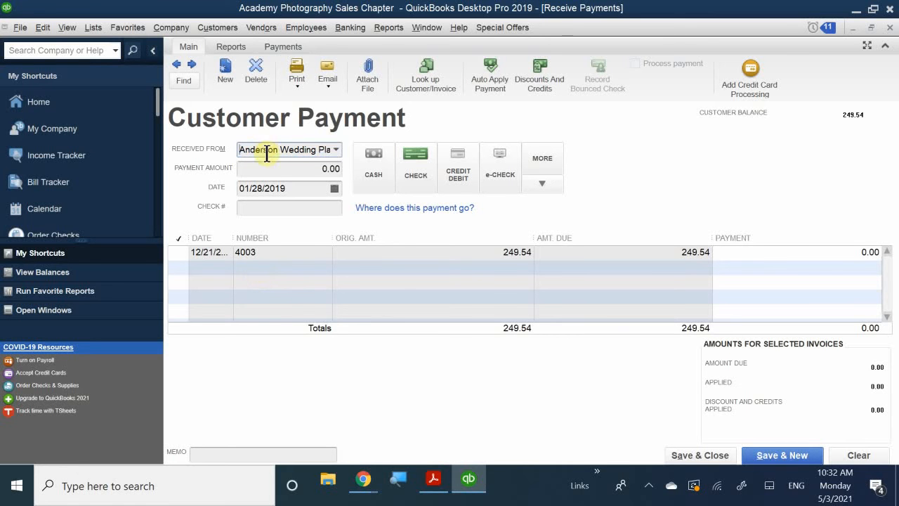
- Set the payment amount to 125.00, apply it to invoice 4003, and leave the remainder as an underpayment
{"action": "left_click", "coordinate": [317, 168]}
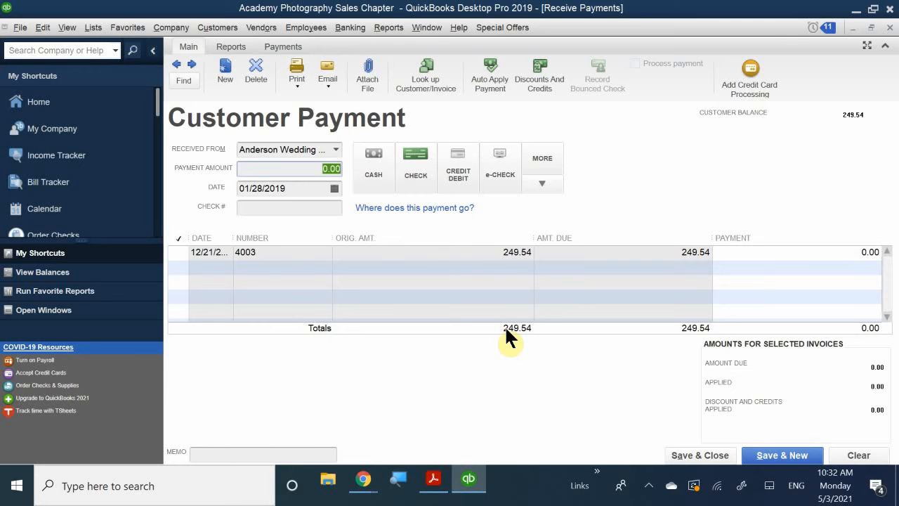
{"action": "type", "text": "125.00"}
{"action": "left_click", "coordinate": [283, 168]}
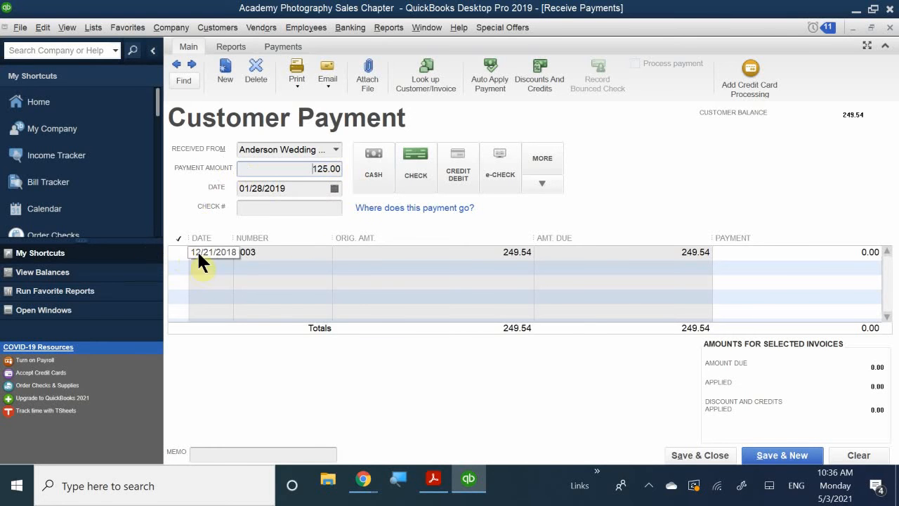
{"action": "left_click", "coordinate": [178, 253]}
{"action": "left_click", "coordinate": [178, 253]}
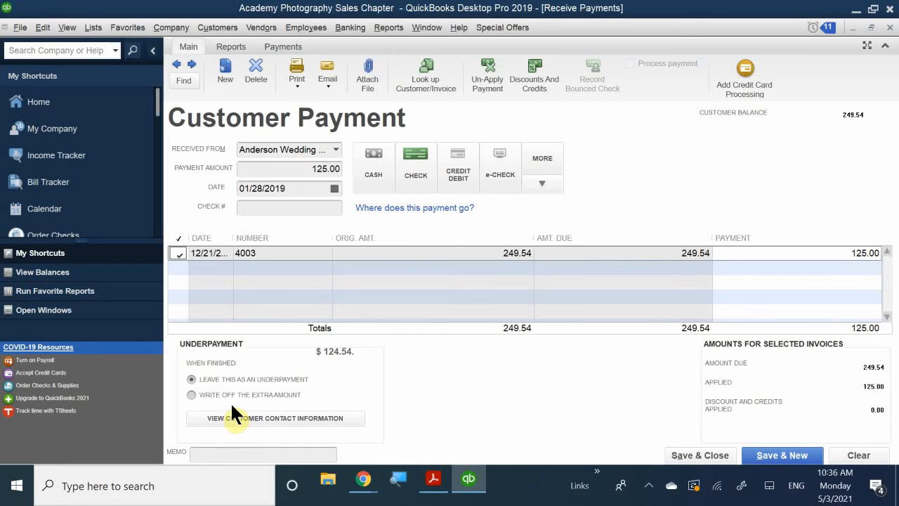
{"action": "left_click", "coordinate": [258, 377]}
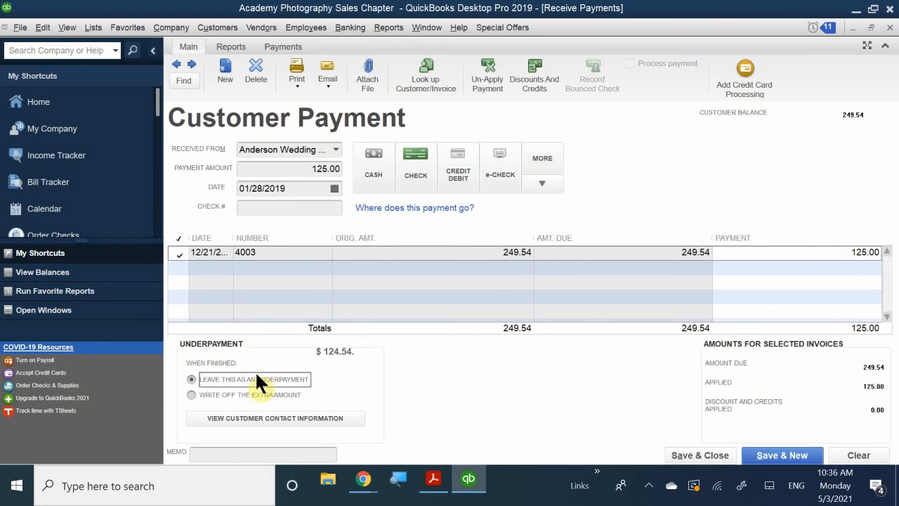
- Enter 1234 as the check number, and save and close the partial payment
{"action": "left_click", "coordinate": [704, 458]}
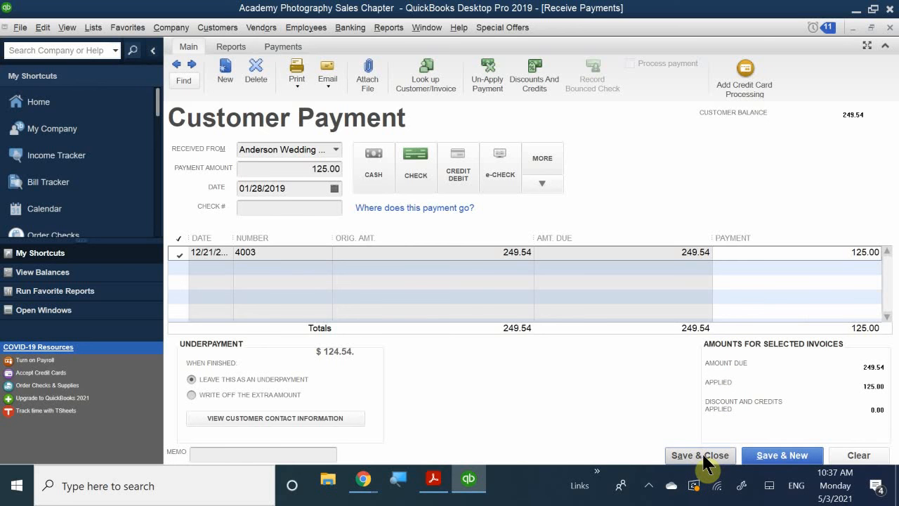
{"action": "left_click", "coordinate": [281, 207]}
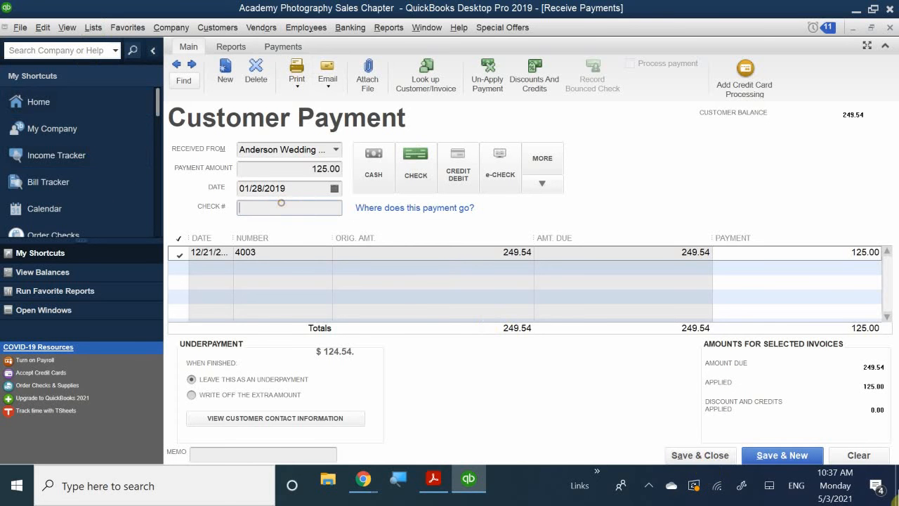
{"action": "type", "text": "1234"}
{"action": "left_click", "coordinate": [687, 453]}
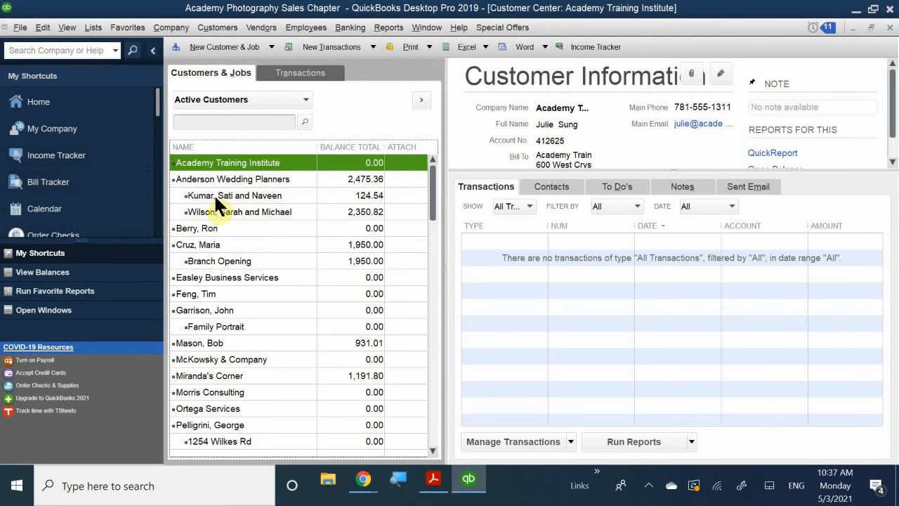
- Review the transactions of the first Anderson Wedding Planners job and its invoice 4003, and close the invoice and the Customer Center
{"action": "left_click", "coordinate": [235, 195]}
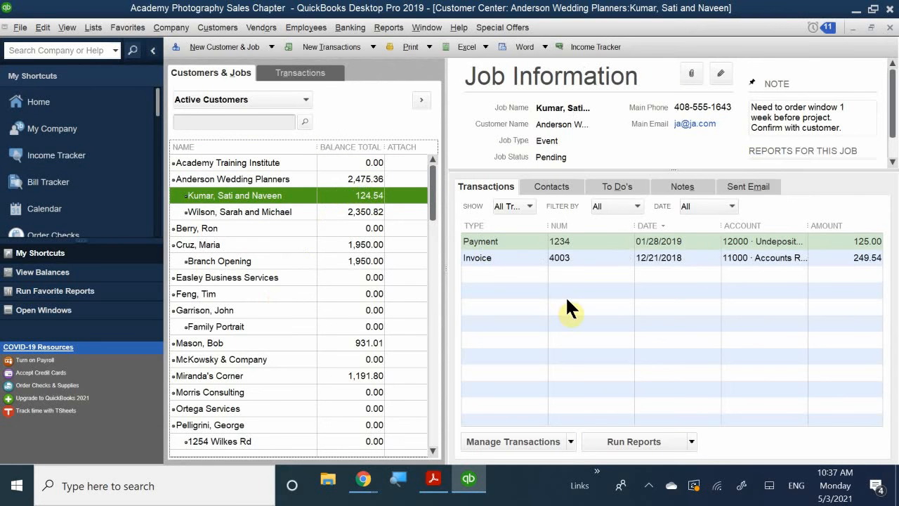
{"action": "double_click", "coordinate": [510, 258]}
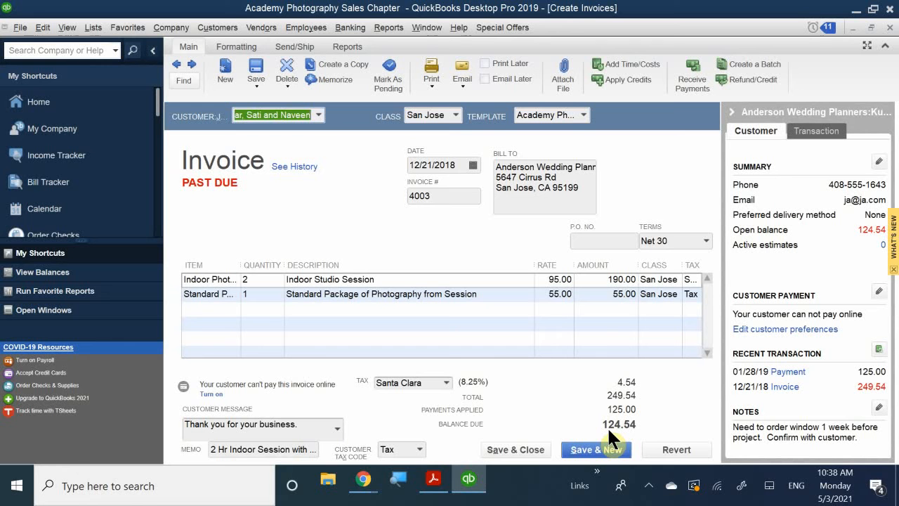
{"action": "left_click", "coordinate": [889, 28]}
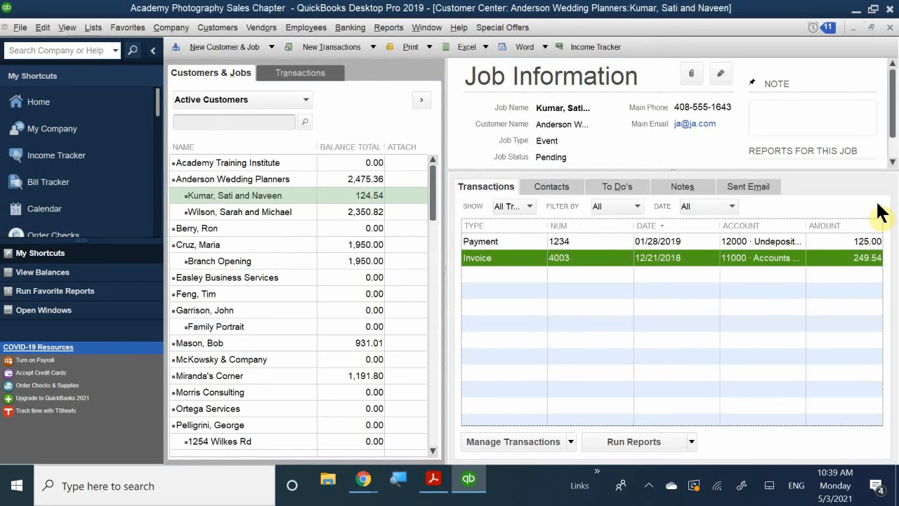
{"action": "left_click", "coordinate": [882, 28]}
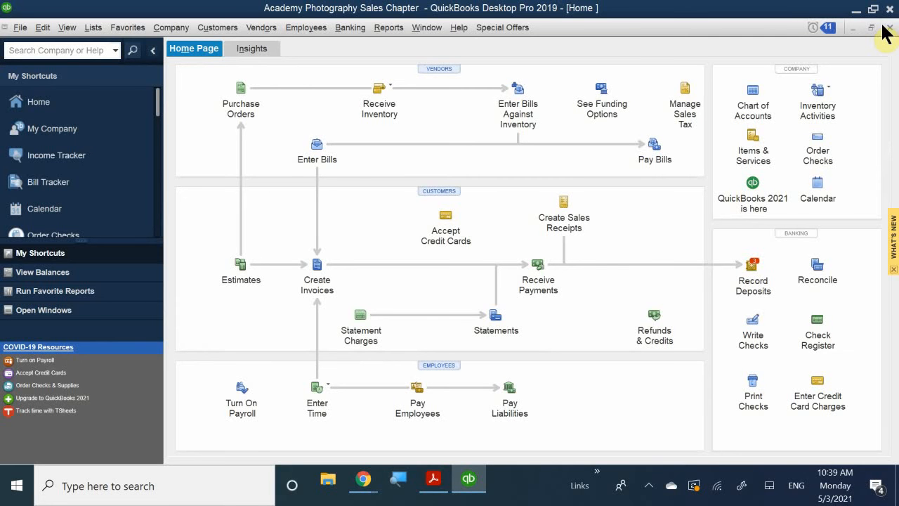
- Start a payment for the Branch Opening job and select invoice 2019-101, keeping automatic payment calculation on
{"action": "left_click", "coordinate": [534, 265]}
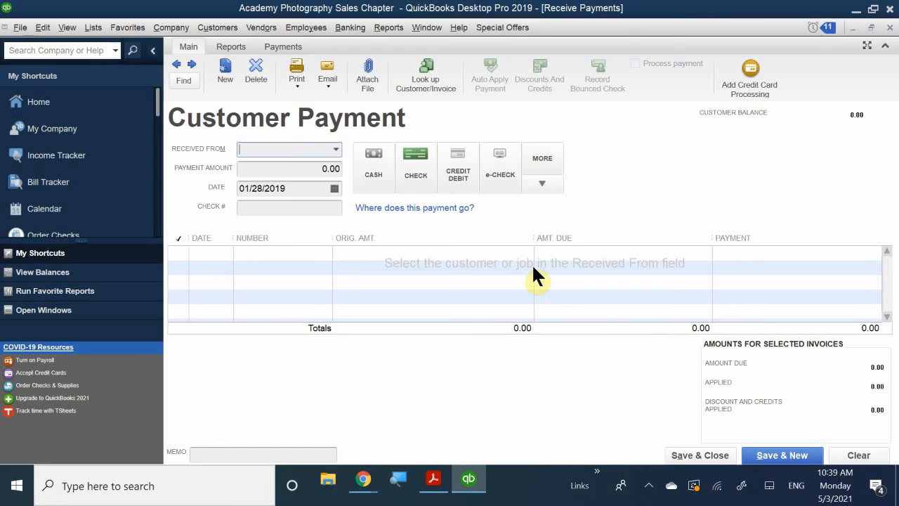
{"action": "left_click", "coordinate": [279, 150]}
{"action": "type", "text": "n"}
{"action": "key", "text": "BackSpace"}
{"action": "type", "text": "mar"}
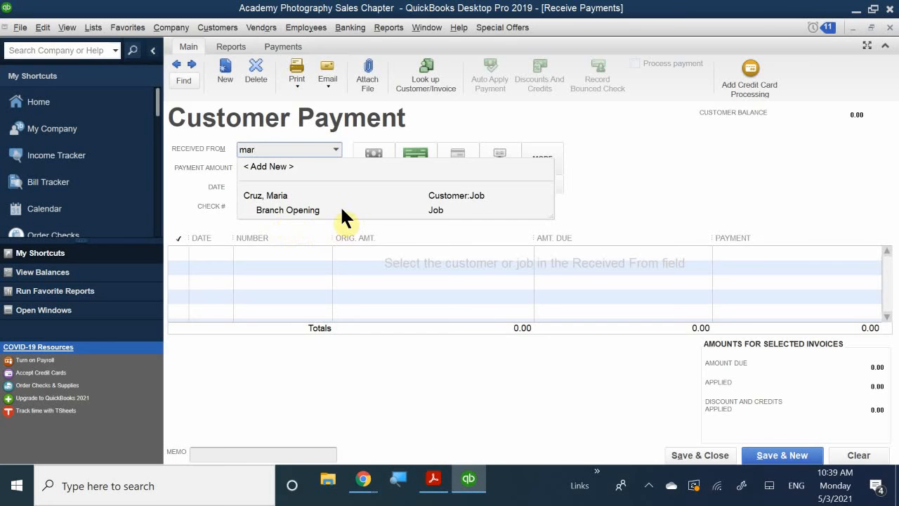
{"action": "left_click", "coordinate": [307, 211]}
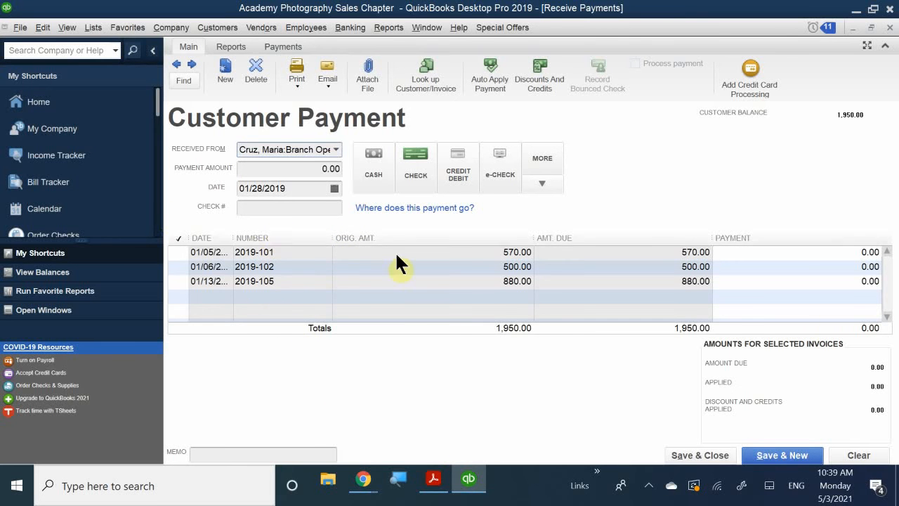
{"action": "left_click", "coordinate": [180, 257]}
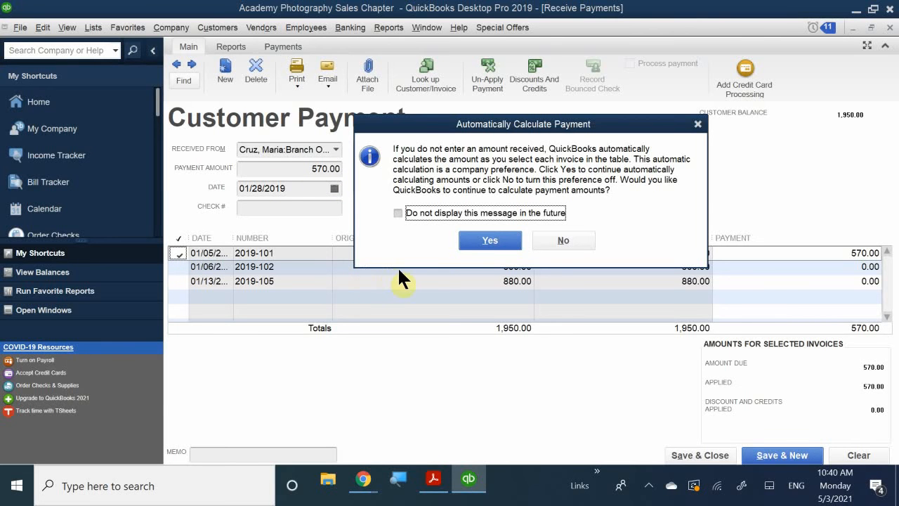
{"action": "left_click", "coordinate": [489, 240]}
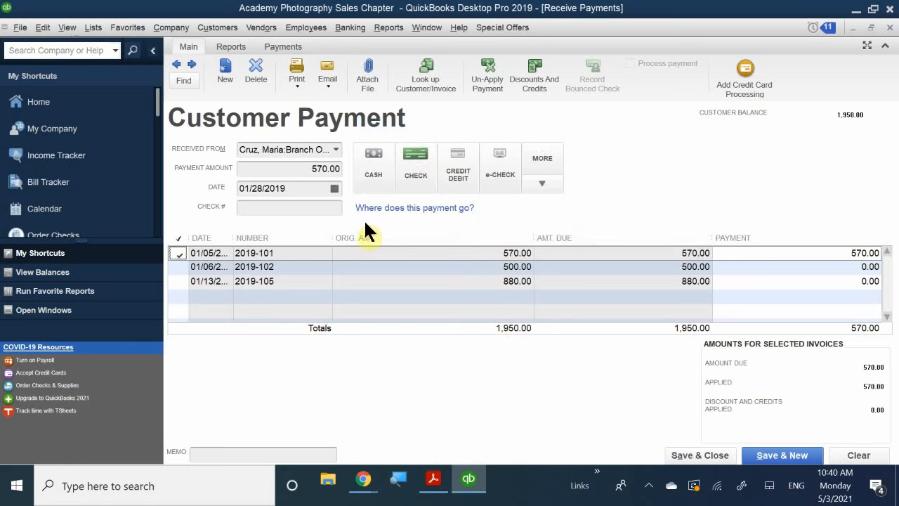
- Set the Branch Opening payment amount to 1,950.00 and its date to 01/29/2019
{"action": "left_click", "coordinate": [295, 169]}
{"action": "type", "text": "1"}
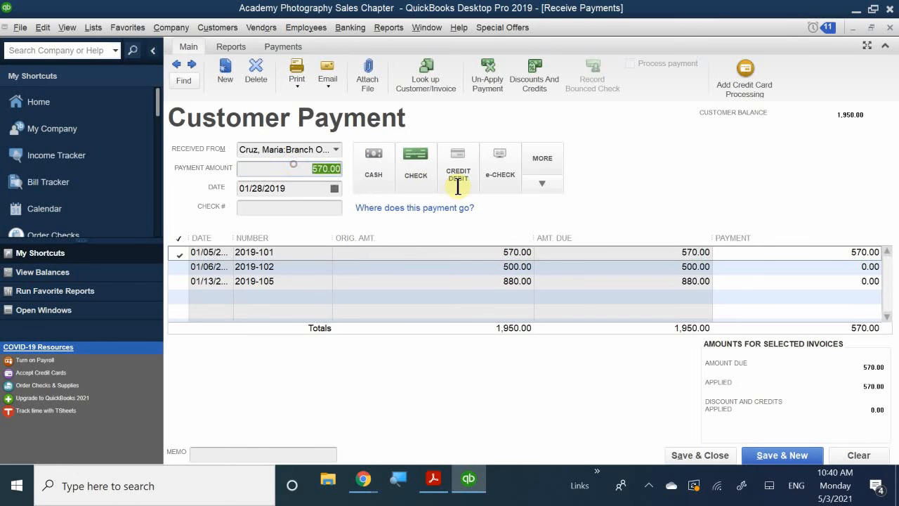
{"action": "type", "text": "950"}
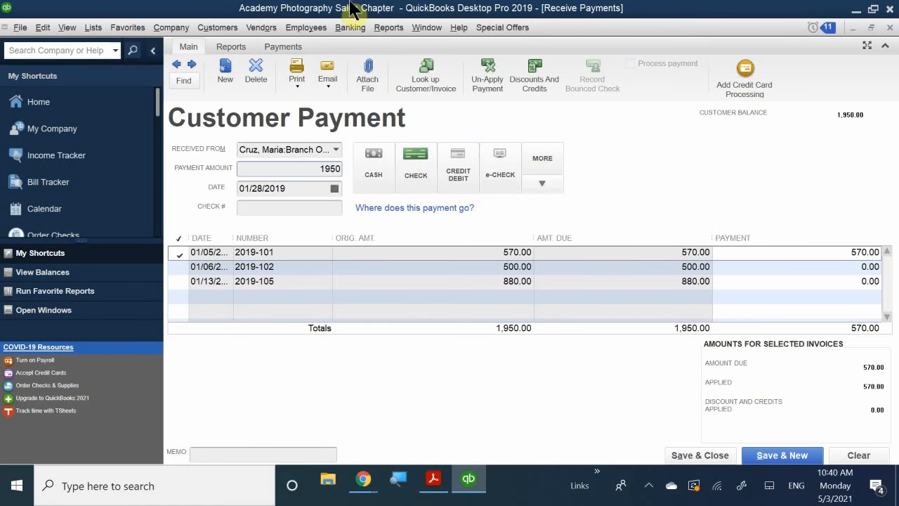
{"action": "left_click", "coordinate": [334, 189]}
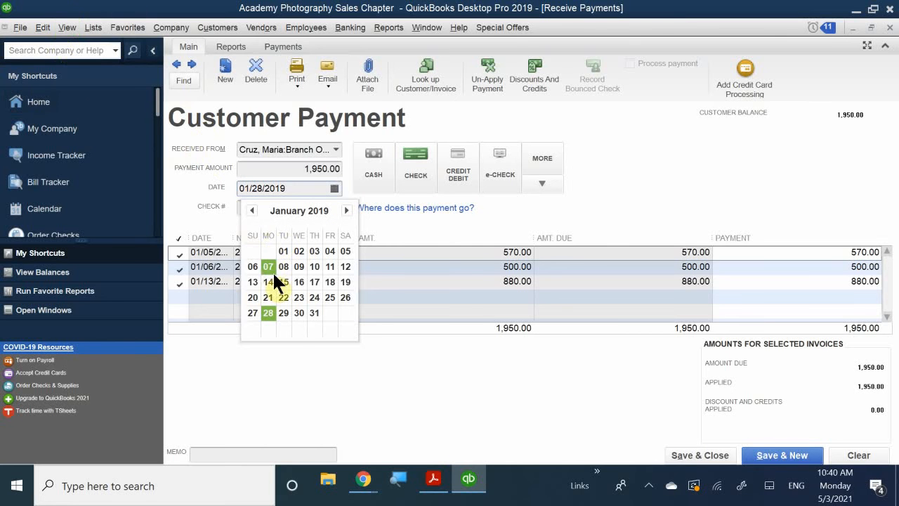
{"action": "left_click", "coordinate": [284, 313]}
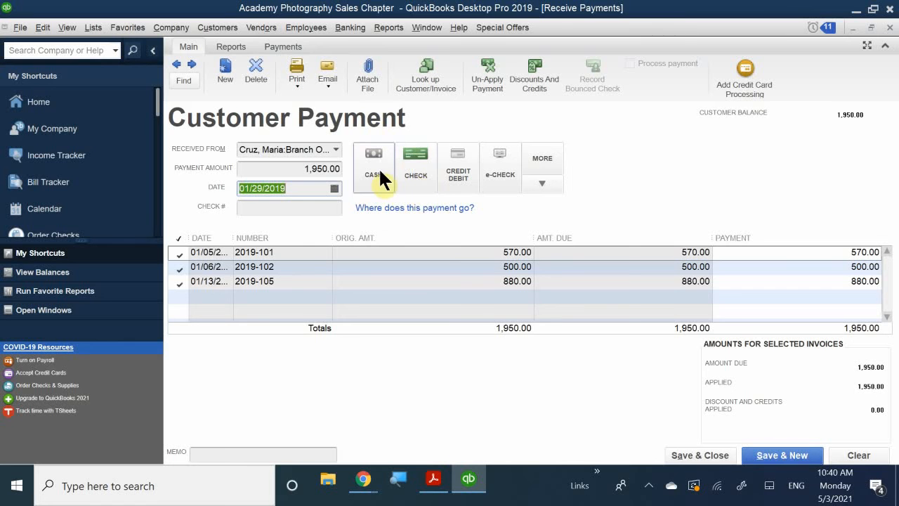
- Choose credit/debit as the payment method, with Visa as the card type
{"action": "left_click", "coordinate": [464, 174]}
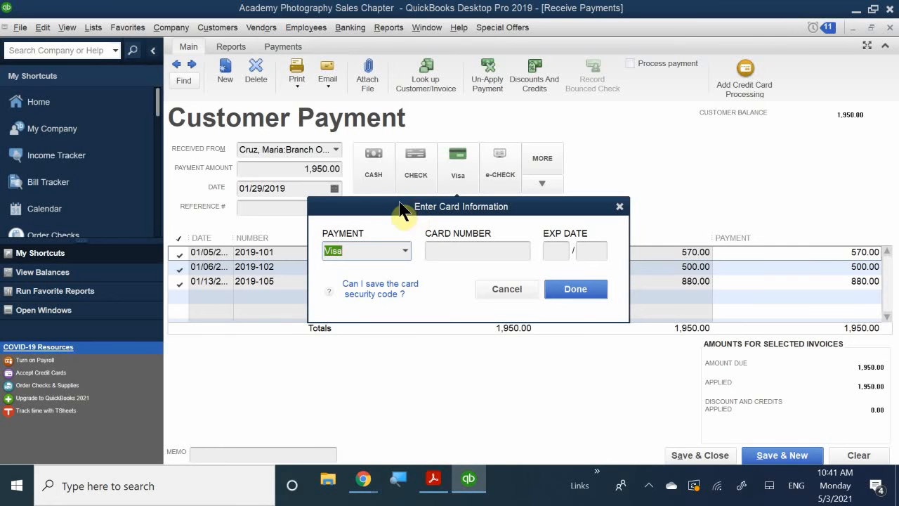
{"action": "left_click", "coordinate": [398, 251]}
{"action": "double_click", "coordinate": [405, 250]}
{"action": "left_click", "coordinate": [403, 247]}
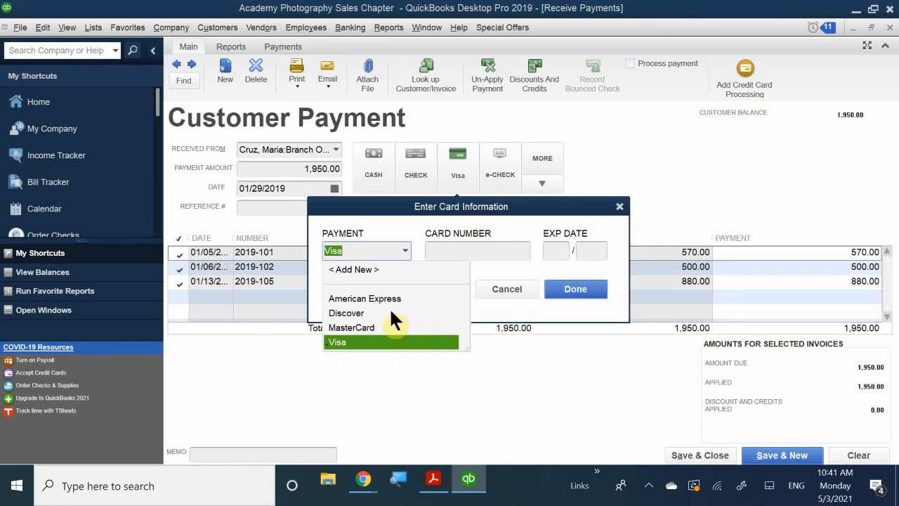
{"action": "left_click", "coordinate": [361, 342]}
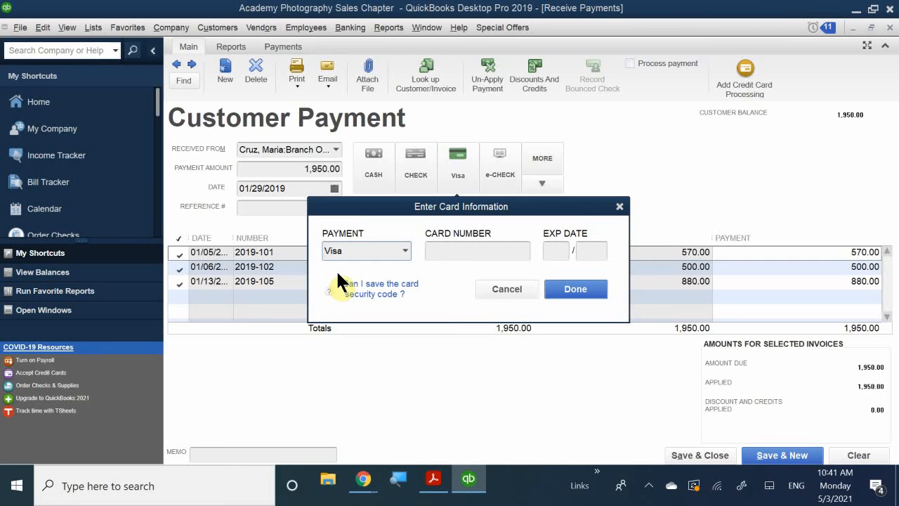
- Enter the Visa card number and expiration date, and confirm the card information
{"action": "left_click", "coordinate": [455, 251]}
{"action": "type", "text": "1234"}
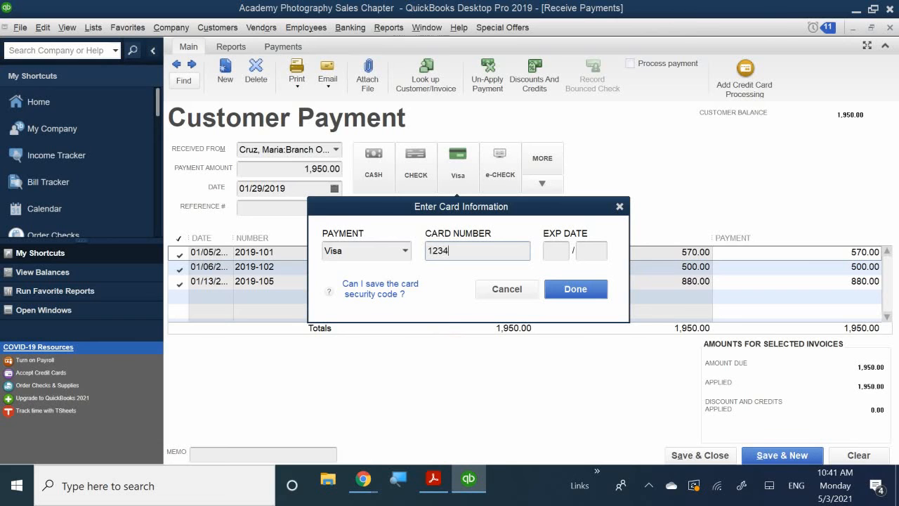
{"action": "type", "text": "123412341212"}
{"action": "left_click", "coordinate": [554, 250]}
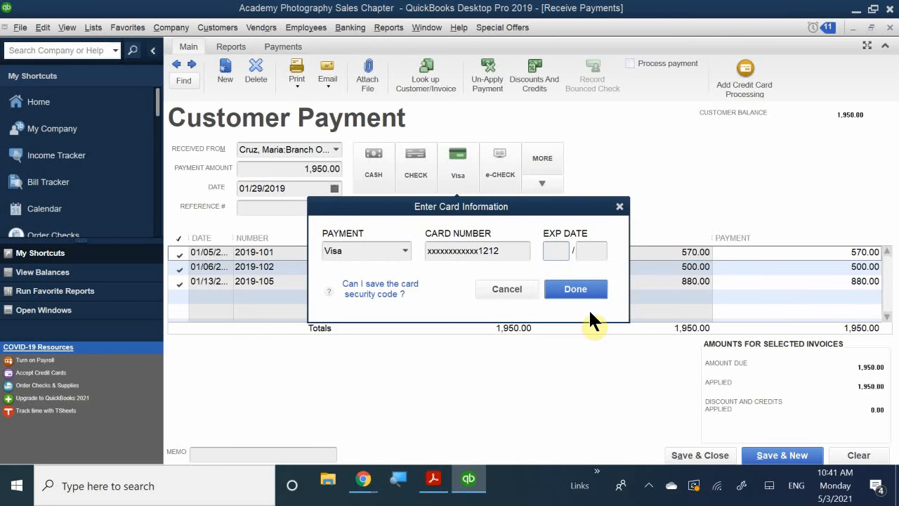
{"action": "type", "text": "10"}
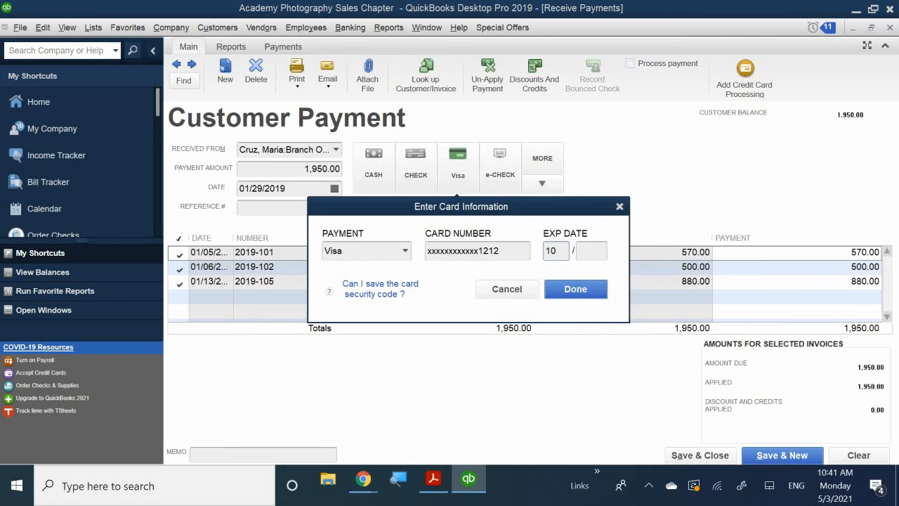
{"action": "left_click", "coordinate": [588, 250]}
{"action": "type", "text": "2020"}
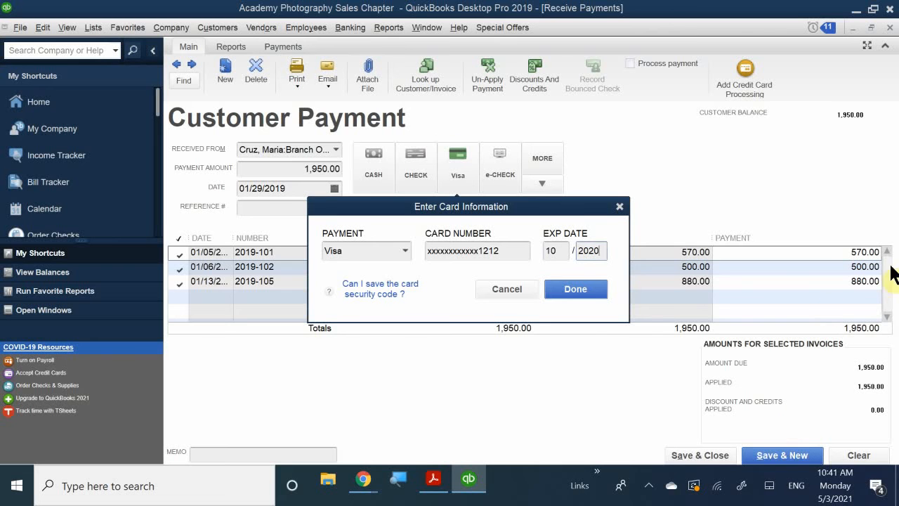
{"action": "left_click", "coordinate": [577, 286]}
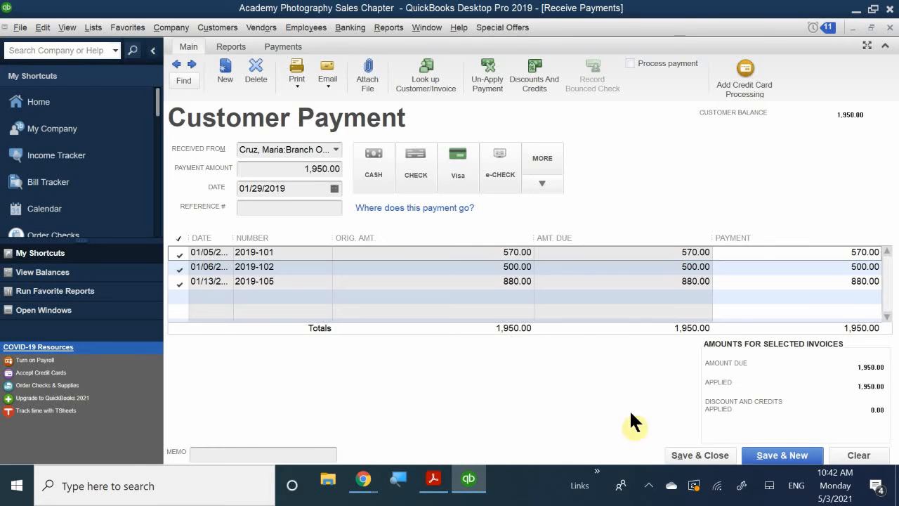
- Save and close the Visa payment, and start another new customer payment
{"action": "left_click", "coordinate": [701, 455]}
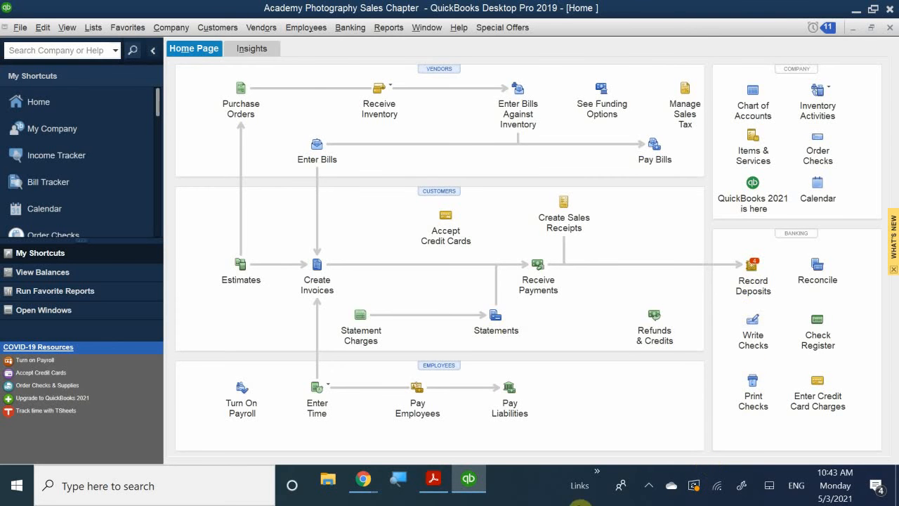
{"action": "left_click", "coordinate": [538, 281]}
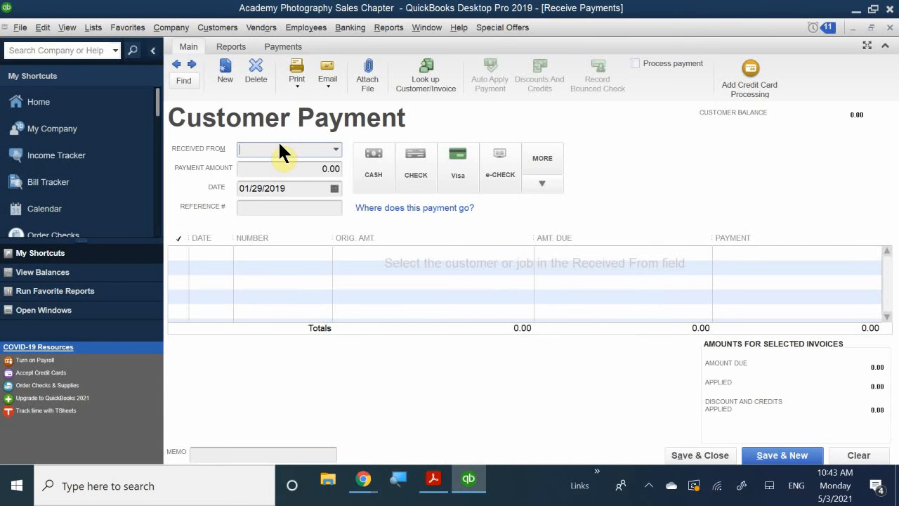
- Find the customer with two open invoices by first name and select that customer as the payer
{"action": "type", "text": "v"}
{"action": "key", "text": "BackSpace"}
{"action": "type", "text": "bi"}
{"action": "key", "text": "BackSpace"}
{"action": "key", "text": "BackSpace"}
{"action": "type", "text": "bob"}
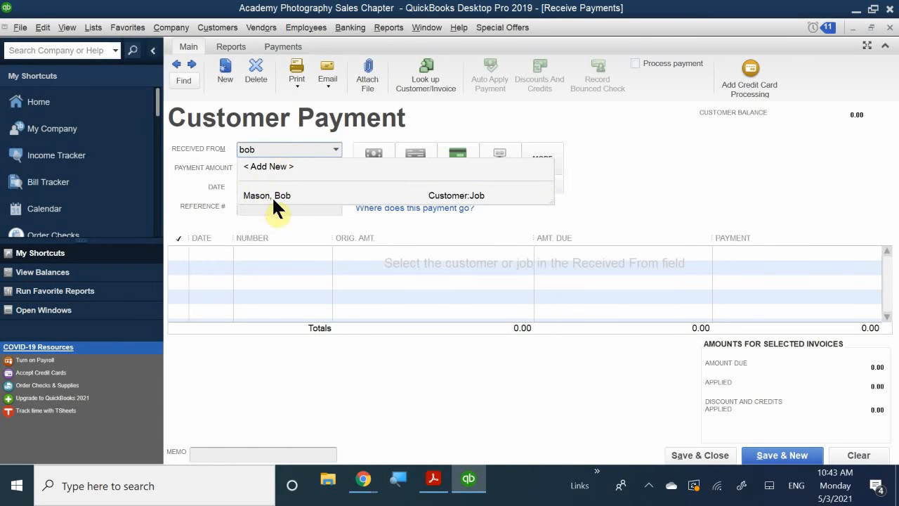
{"action": "left_click", "coordinate": [288, 193]}
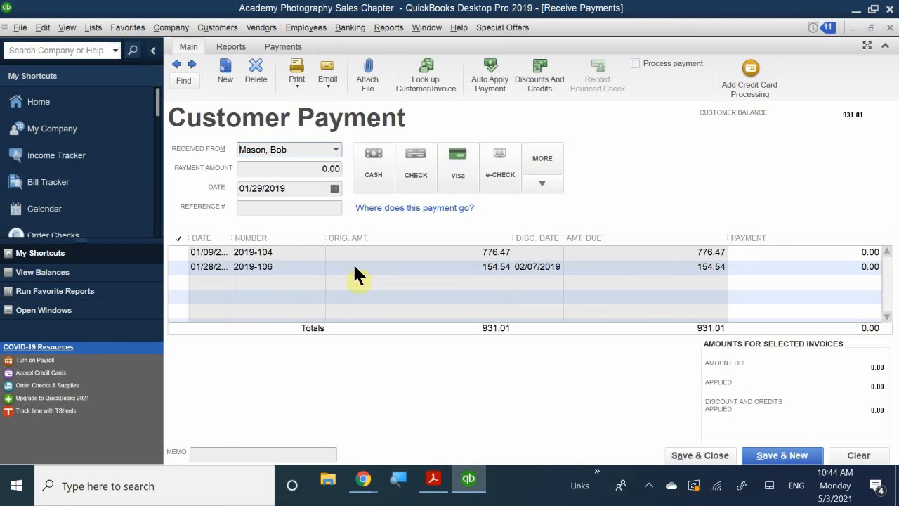
- Open invoice 2019-104, change its terms to 2% 10 Net 30, and save and close it with the change recorded
{"action": "double_click", "coordinate": [253, 251]}
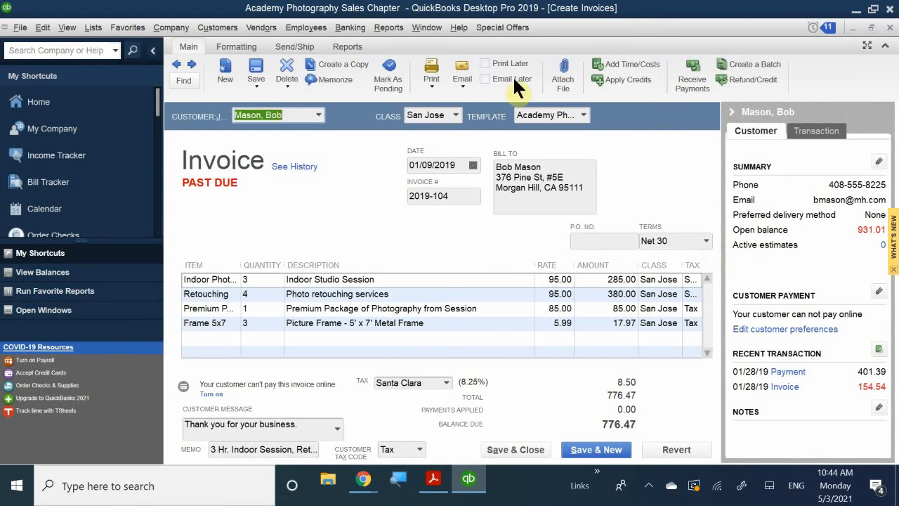
{"action": "left_click", "coordinate": [706, 240]}
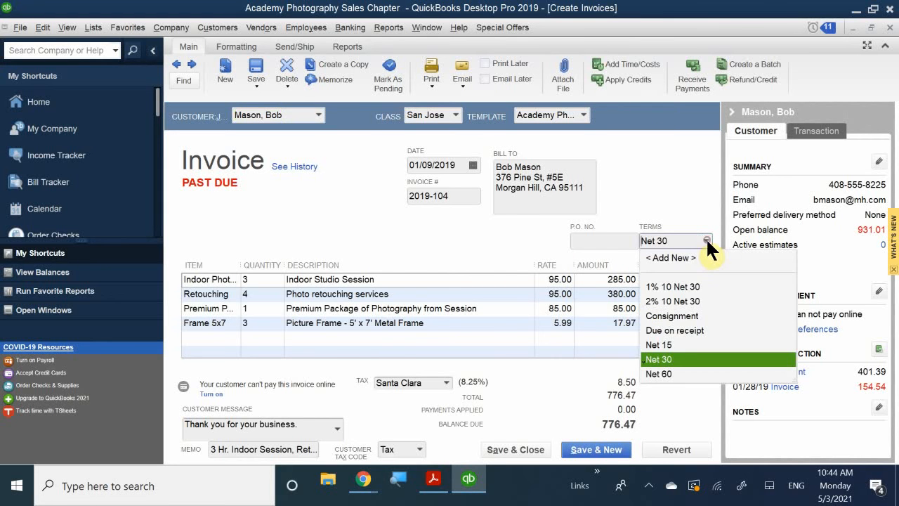
{"action": "left_click", "coordinate": [671, 301]}
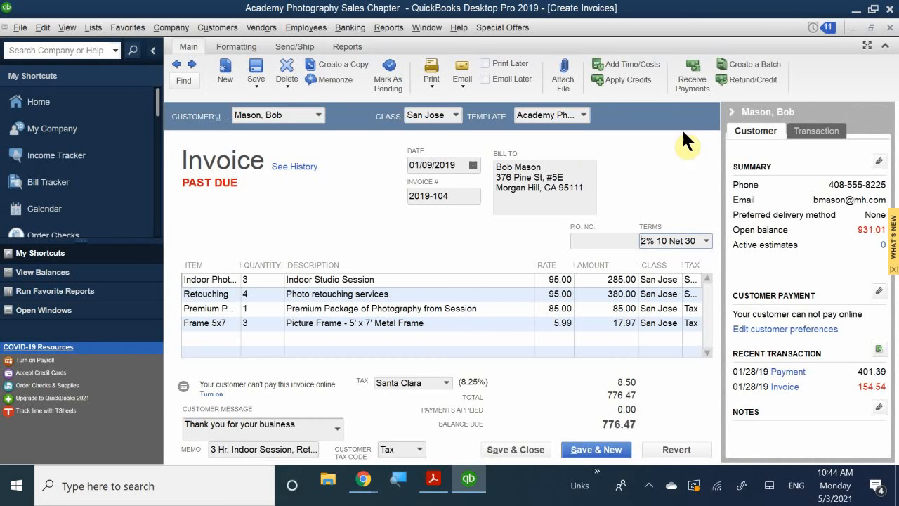
{"action": "left_click", "coordinate": [520, 449]}
{"action": "left_click", "coordinate": [398, 158]}
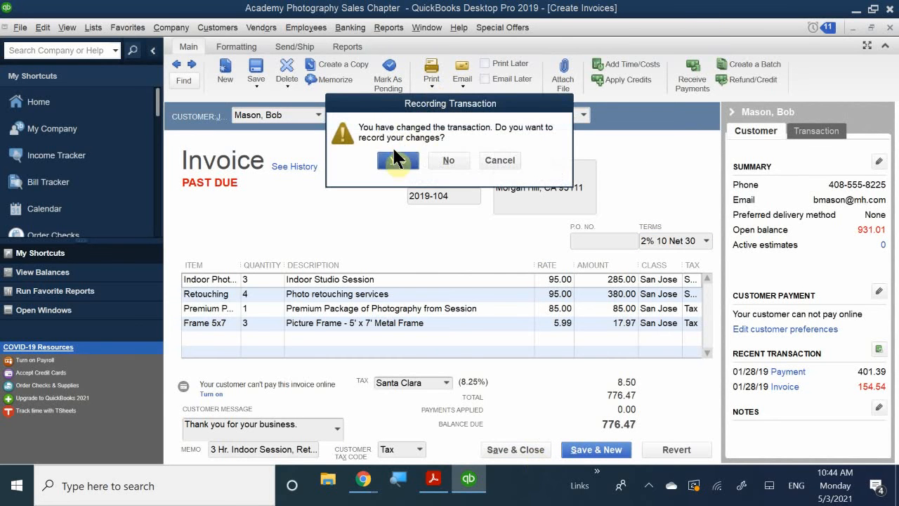
{"action": "left_click", "coordinate": [406, 204]}
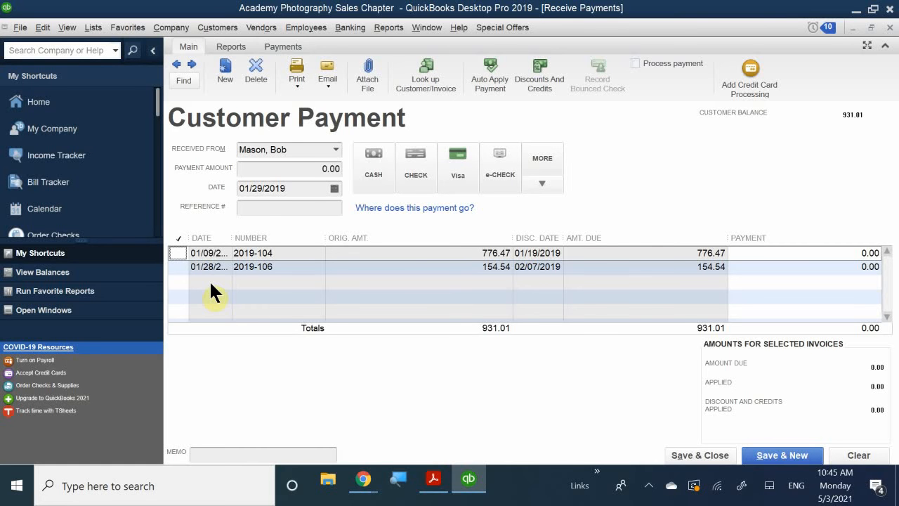
- Select invoice 2019-104 for payment, keep automatic payment calculation on, and stop its message from displaying in the future
{"action": "left_click", "coordinate": [180, 252]}
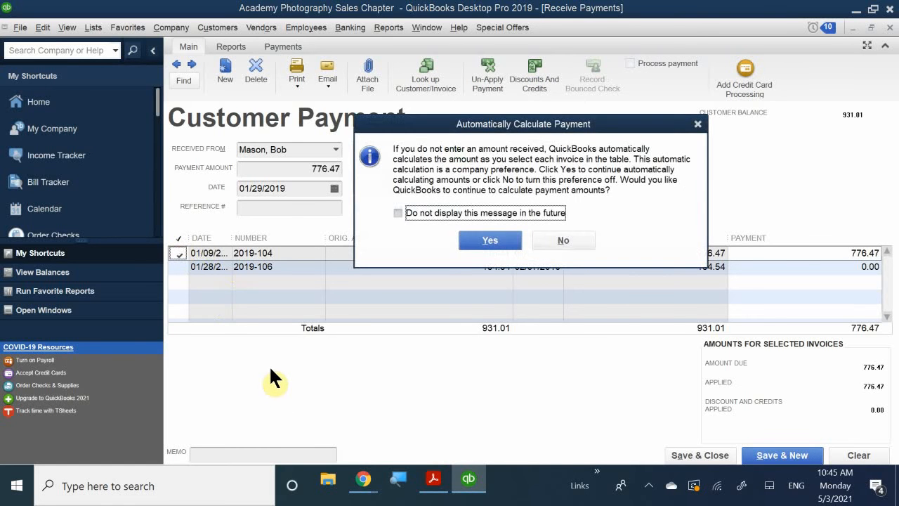
{"action": "left_click", "coordinate": [425, 211]}
{"action": "left_click", "coordinate": [472, 240]}
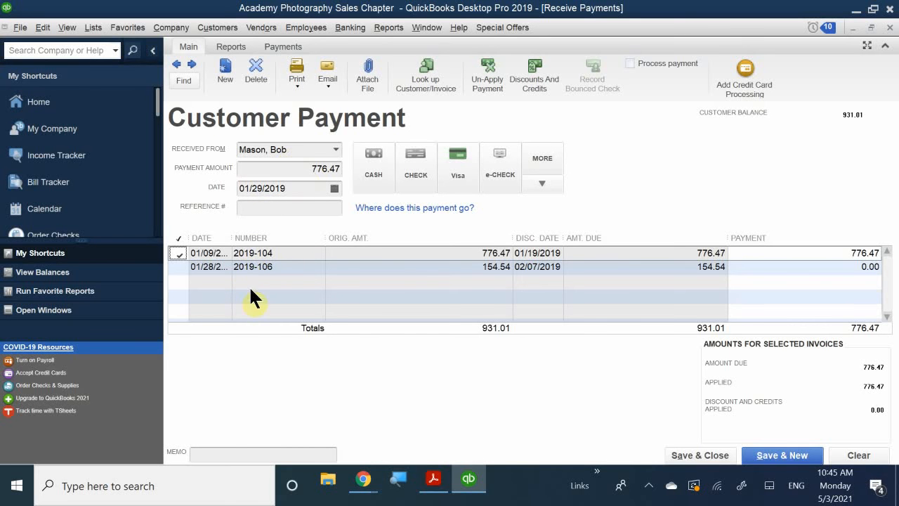
- Set the payment amount to 151.45 and apply it to invoice 2019-106 instead of 2019-104
{"action": "left_click", "coordinate": [305, 168]}
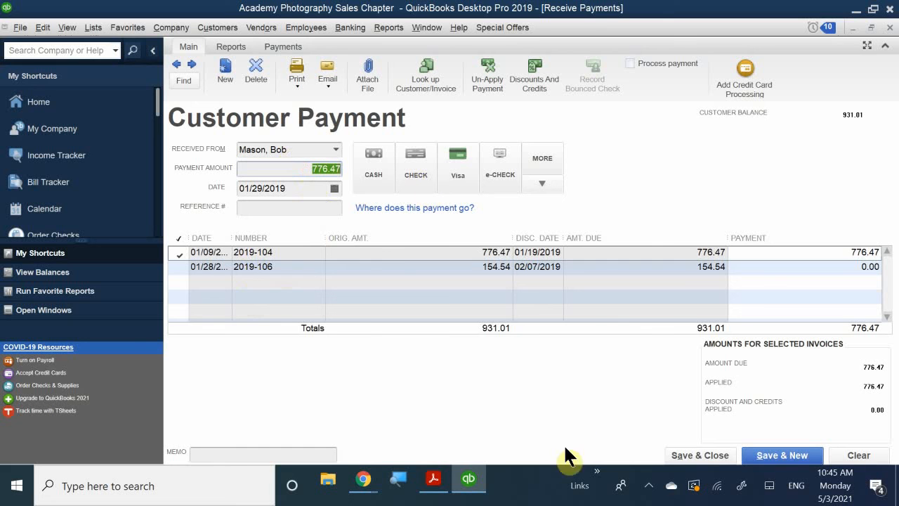
{"action": "type", "text": "151."}
{"action": "type", "text": "45"}
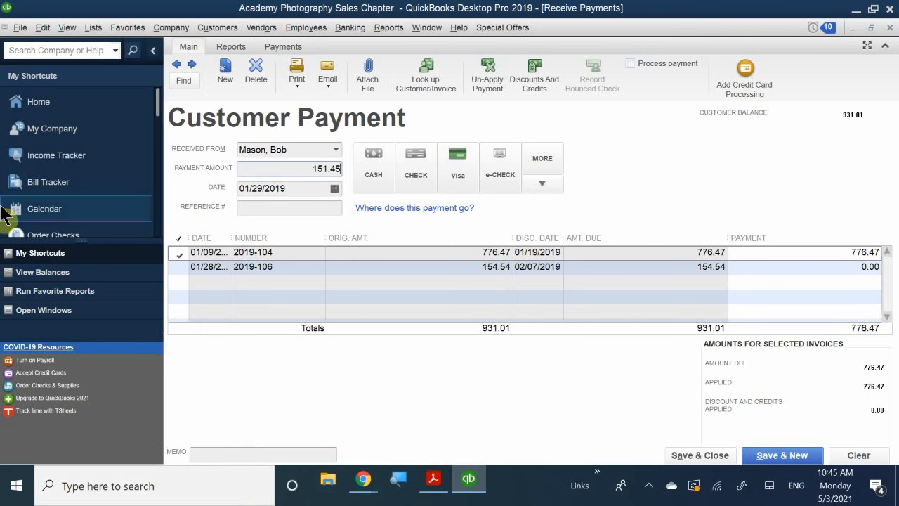
{"action": "left_click", "coordinate": [181, 253]}
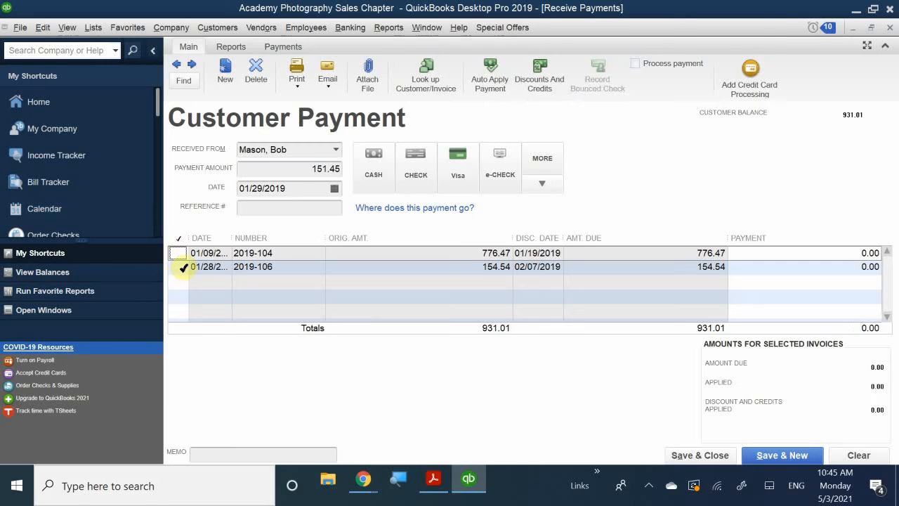
{"action": "left_click", "coordinate": [181, 267]}
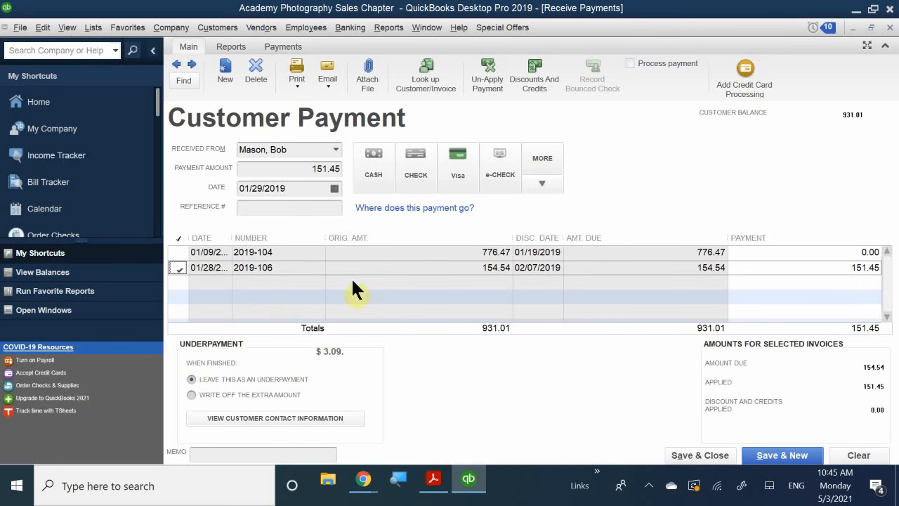
- Review and close the invoice behind the 2019-106 line, and set the payment date to 01/31/2019
{"action": "double_click", "coordinate": [261, 269]}
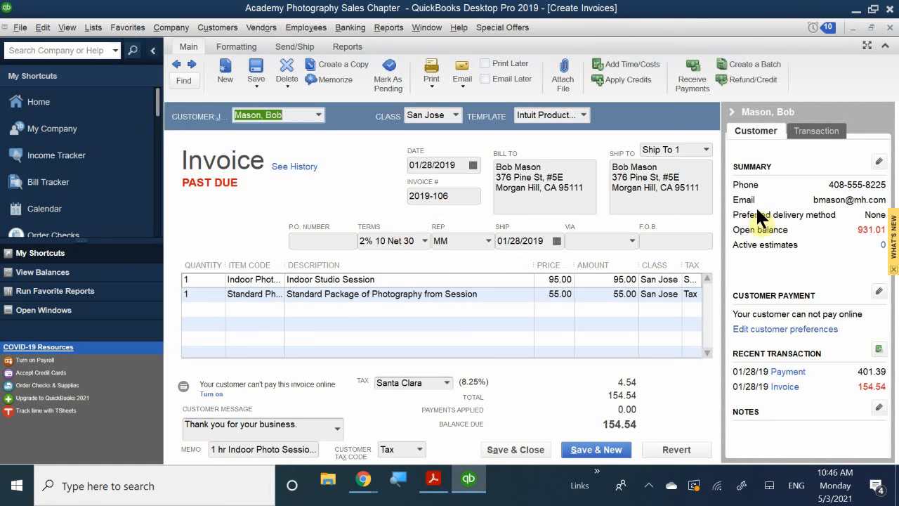
{"action": "left_click", "coordinate": [890, 28]}
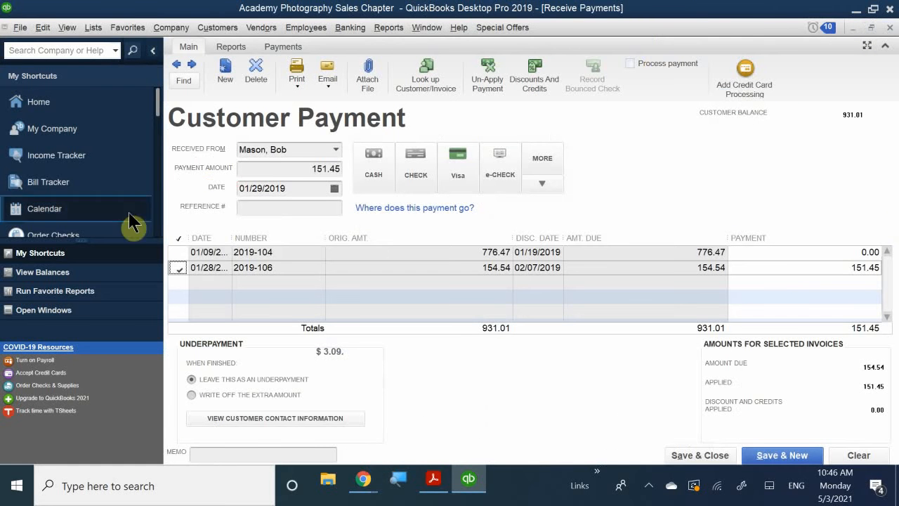
{"action": "left_click", "coordinate": [335, 187]}
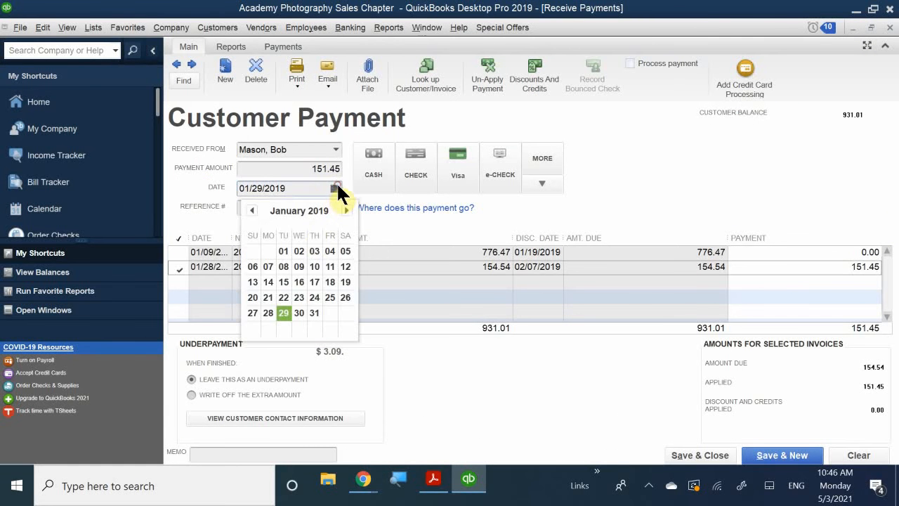
{"action": "left_click", "coordinate": [315, 312]}
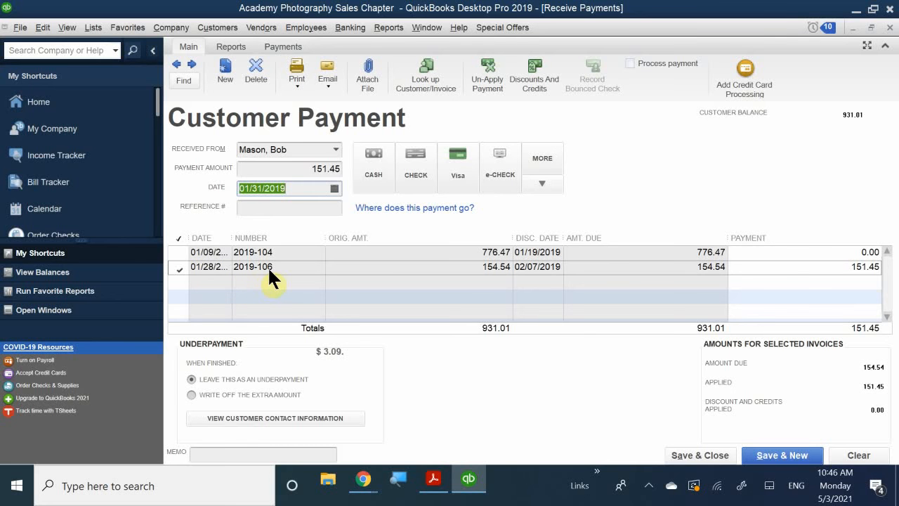
- Choose check as the payment method for the 151.45 payment and enter check number 5912
{"action": "left_click", "coordinate": [302, 170]}
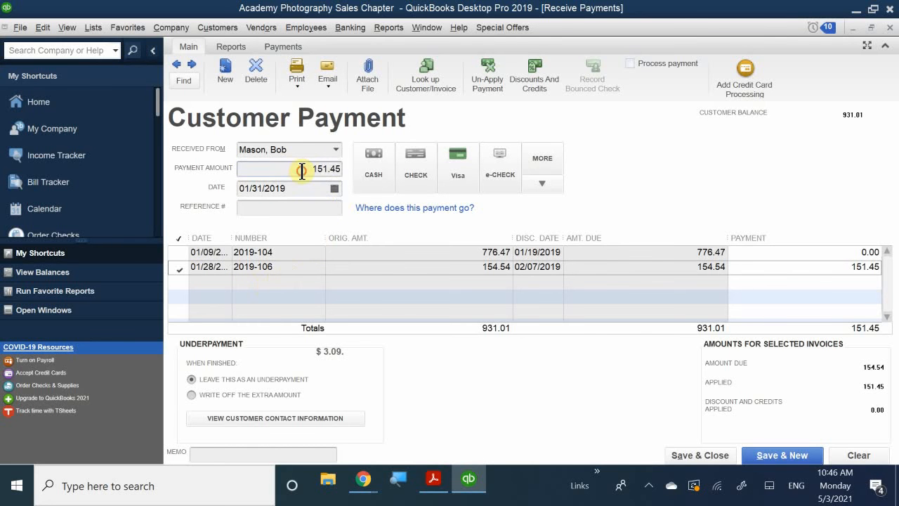
{"action": "left_click_drag", "start_coordinate": [302, 170], "coordinate": [341, 170]}
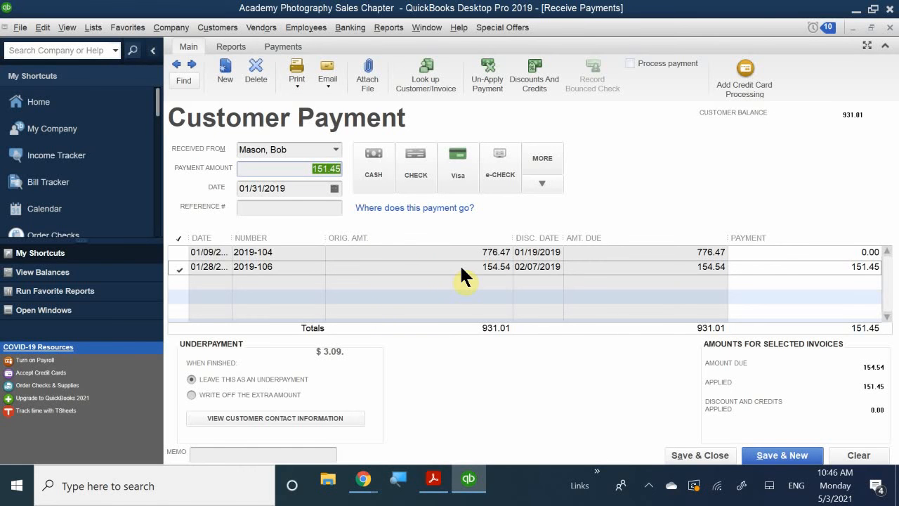
{"action": "left_click", "coordinate": [306, 172]}
{"action": "left_click", "coordinate": [416, 162]}
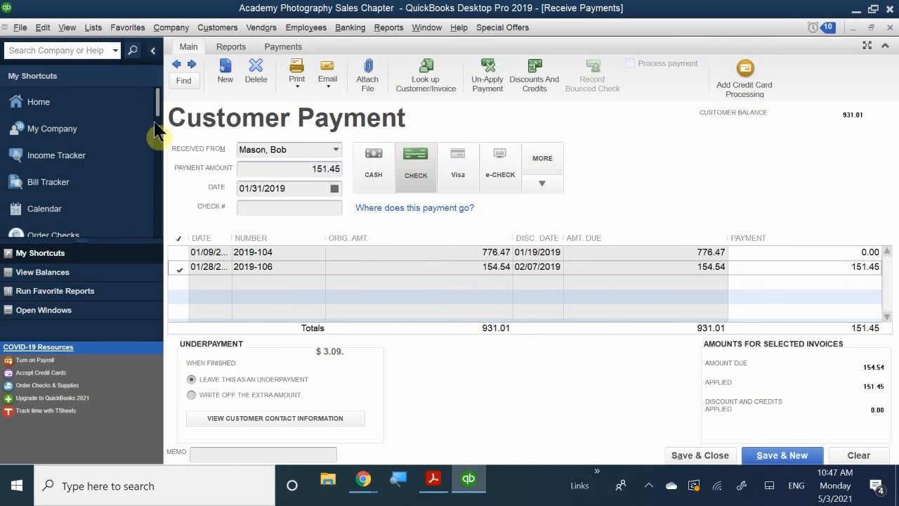
{"action": "left_click", "coordinate": [249, 207]}
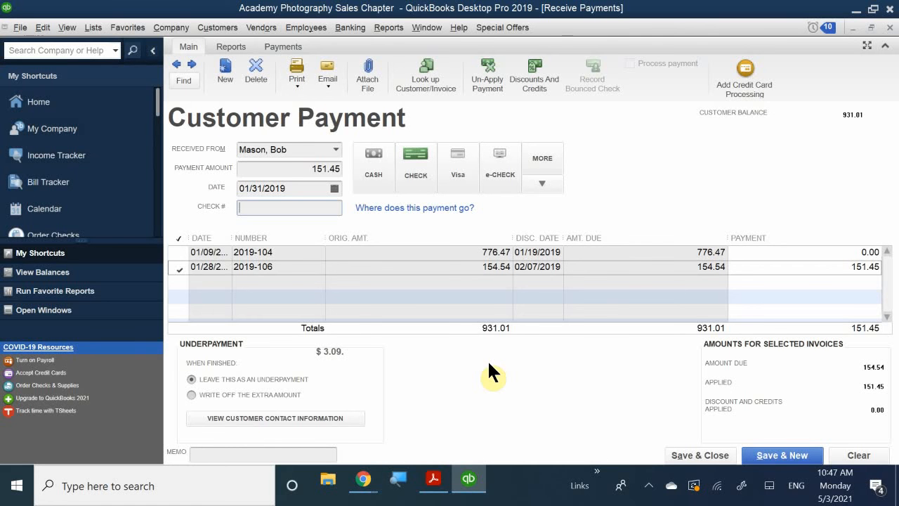
{"action": "type", "text": "5912"}
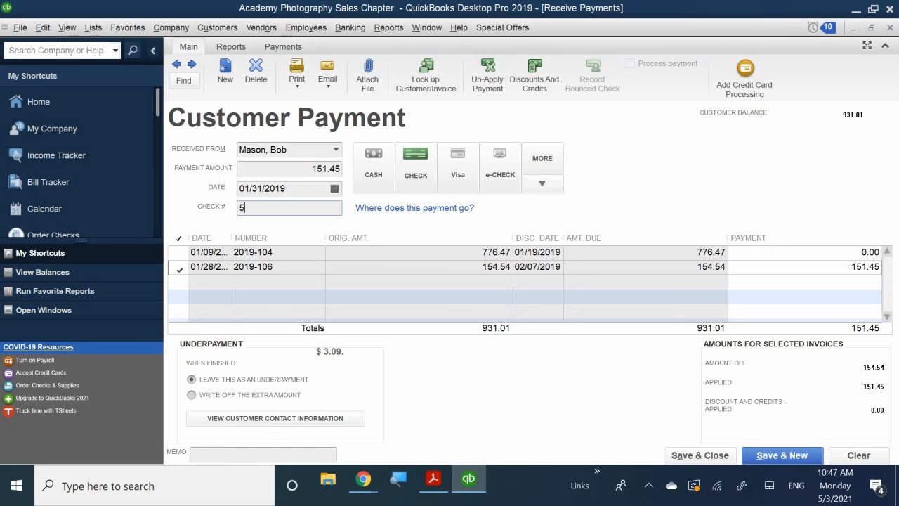
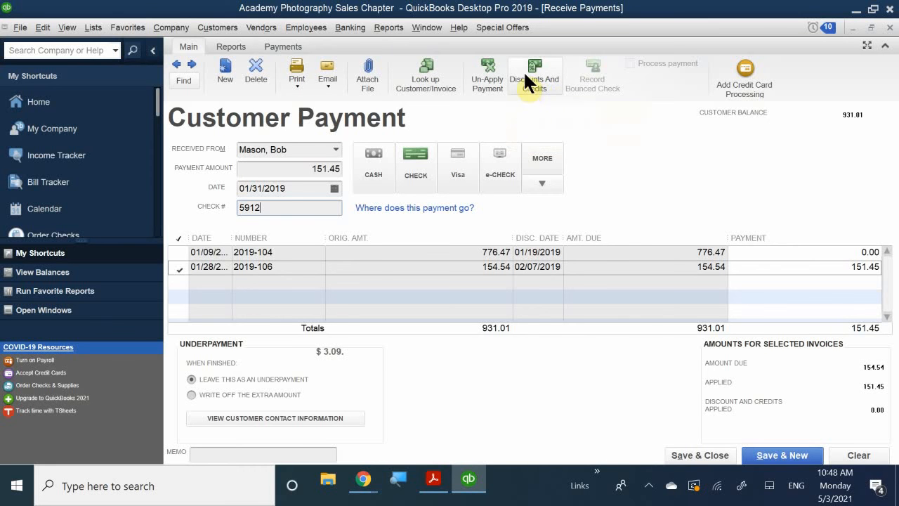
- Apply the 3.09 discount to invoice 2019-106 using account 46000 · Sales Discounts and class San Jose
{"action": "left_click", "coordinate": [531, 83]}
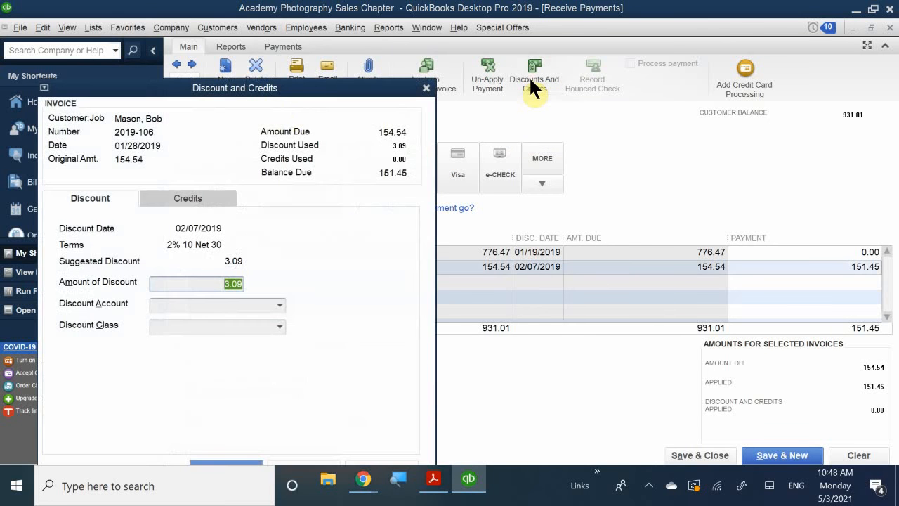
{"action": "left_click_drag", "start_coordinate": [292, 92], "coordinate": [544, 54]}
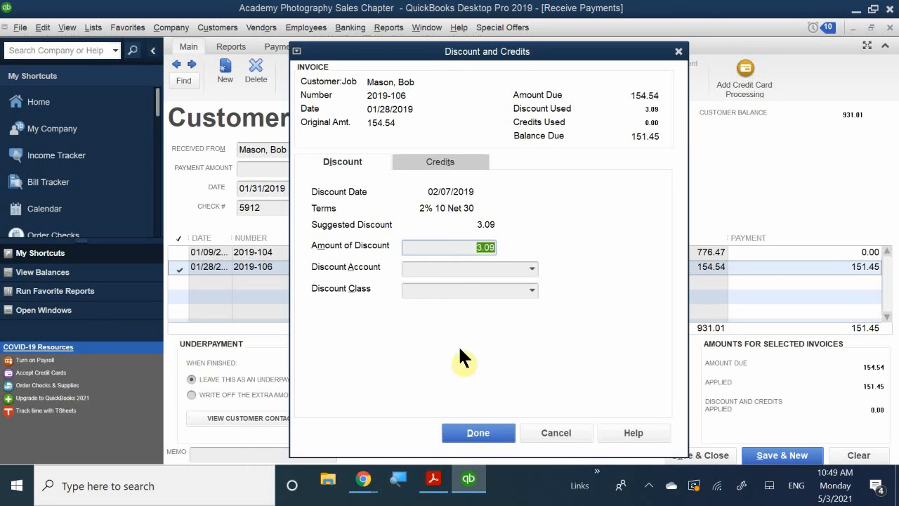
{"action": "left_click", "coordinate": [422, 270]}
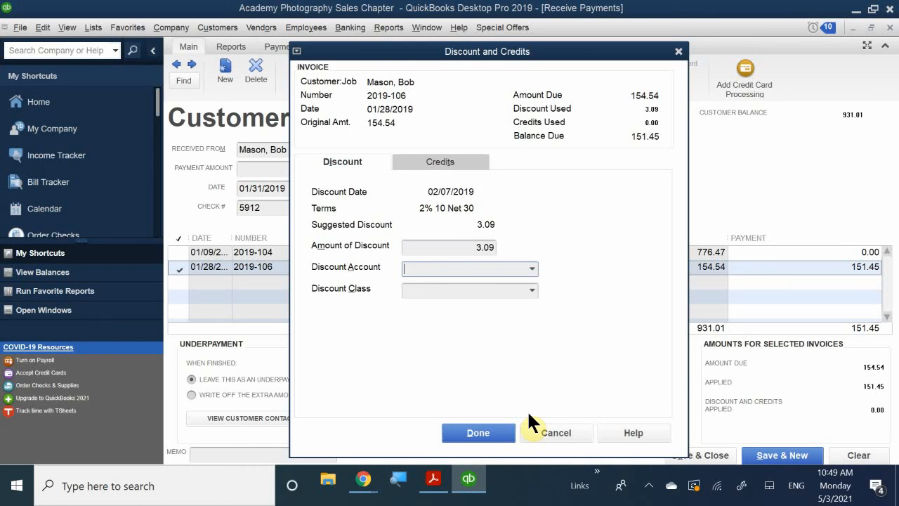
{"action": "type", "text": "Sales"}
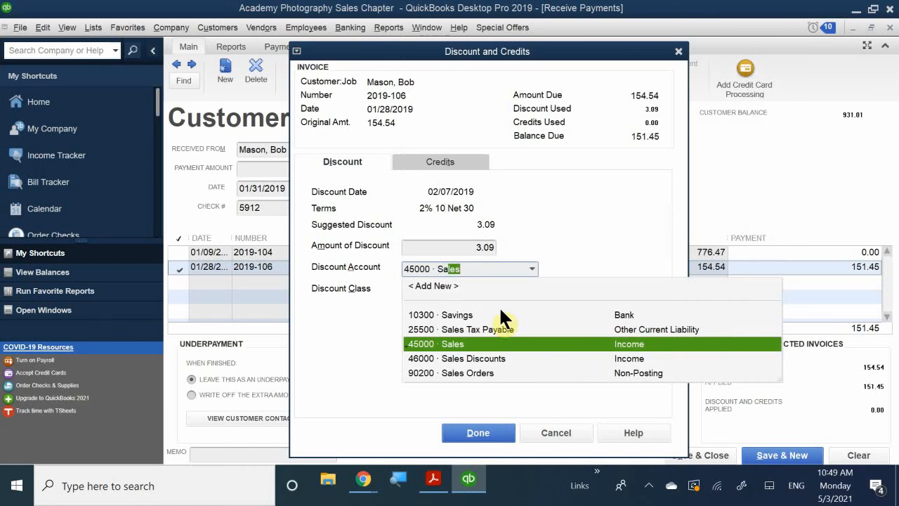
{"action": "left_click", "coordinate": [469, 357]}
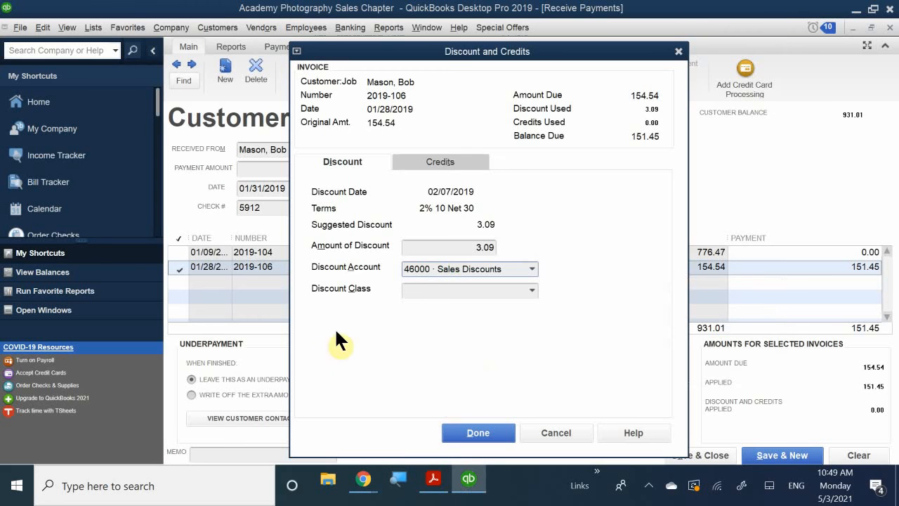
{"action": "left_click", "coordinate": [421, 291]}
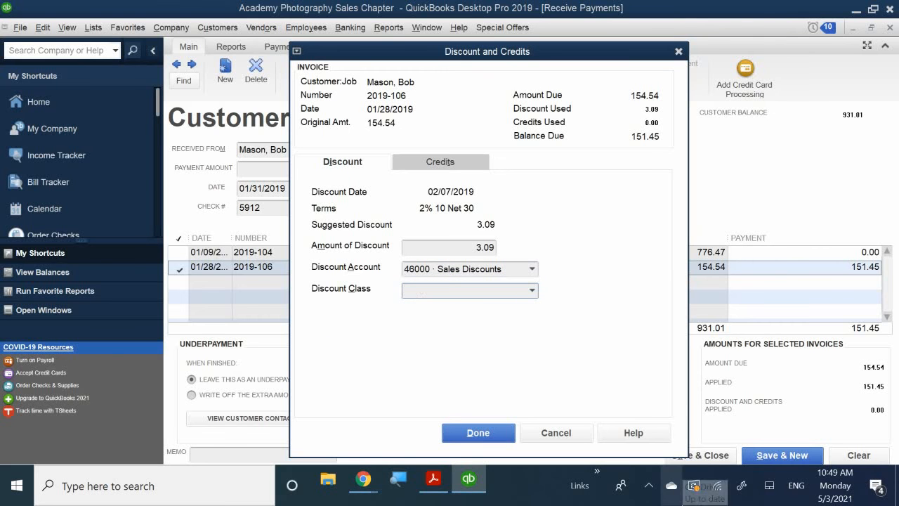
{"action": "type", "text": "San Jose"}
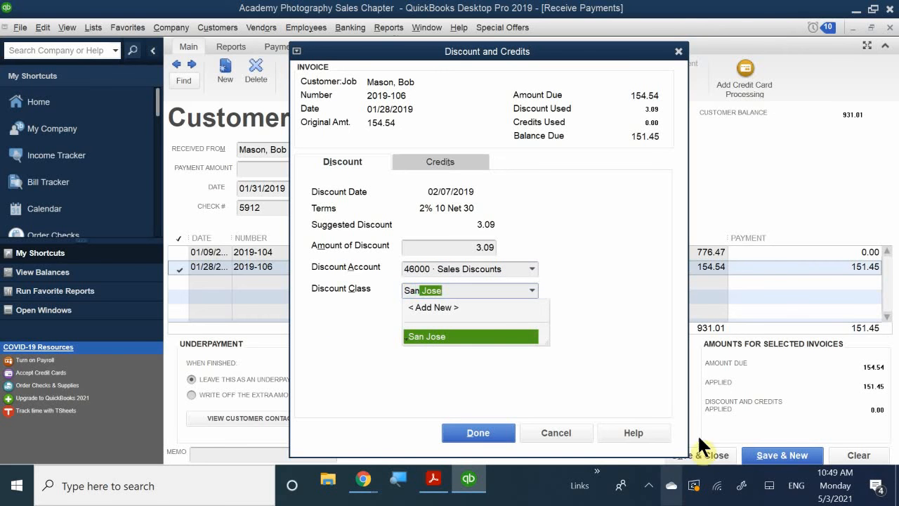
{"action": "left_click", "coordinate": [460, 336]}
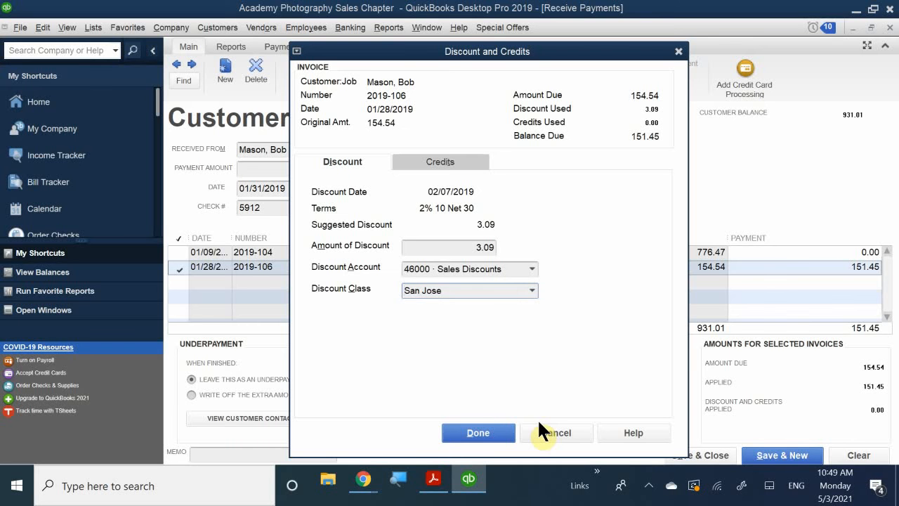
{"action": "left_click", "coordinate": [478, 433]}
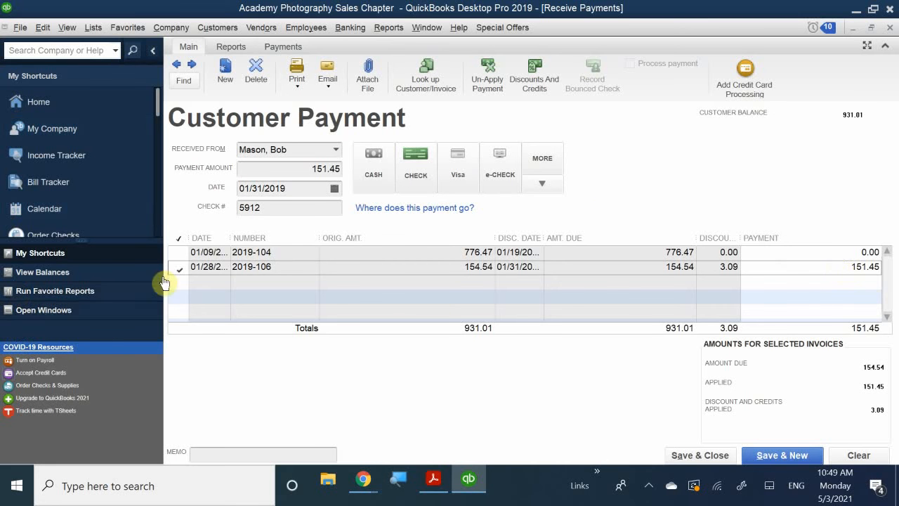
- Review and close invoice 2019-106, and save and close the 151.45 customer payment
{"action": "double_click", "coordinate": [236, 264]}
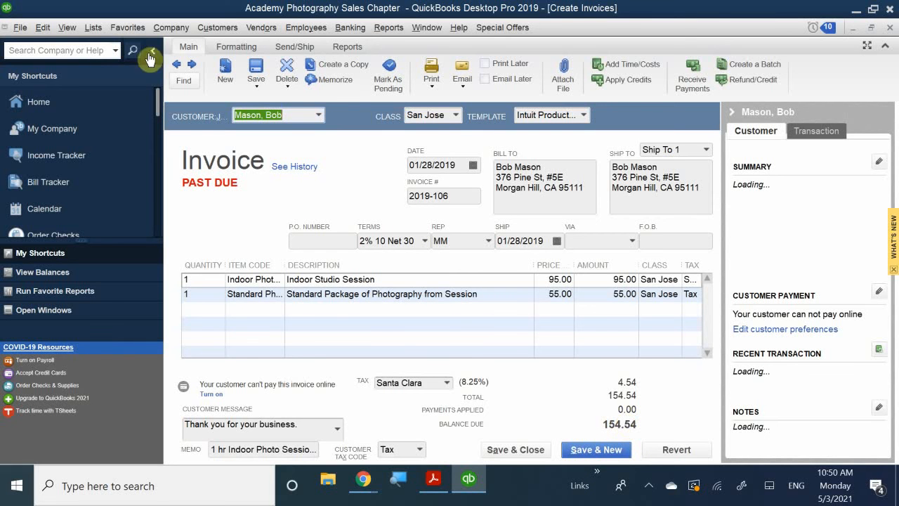
{"action": "left_click", "coordinate": [889, 28]}
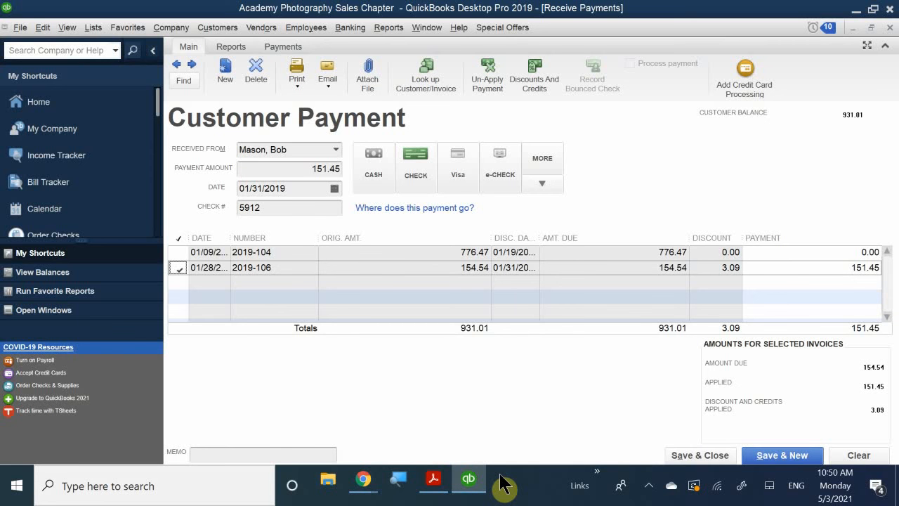
{"action": "left_click", "coordinate": [711, 458]}
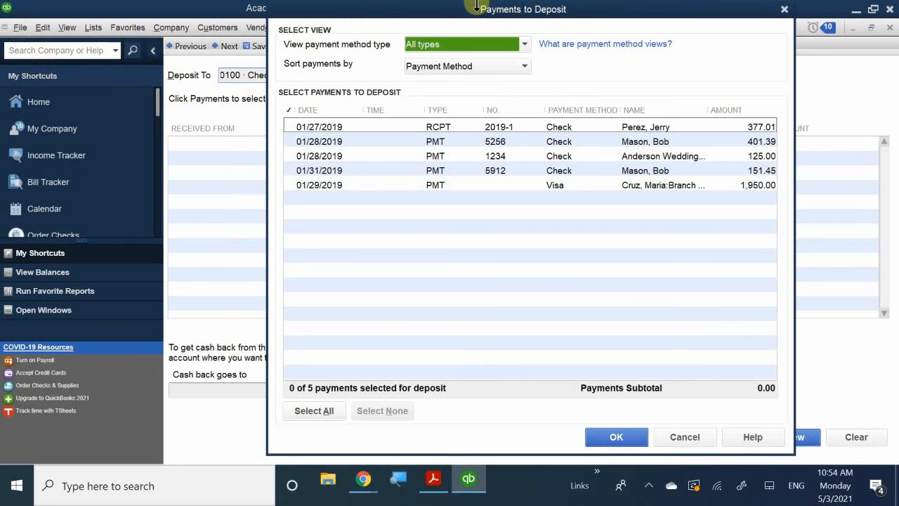
{"action": "left_click_drag", "start_coordinate": [476, 4], "coordinate": [455, 58]}
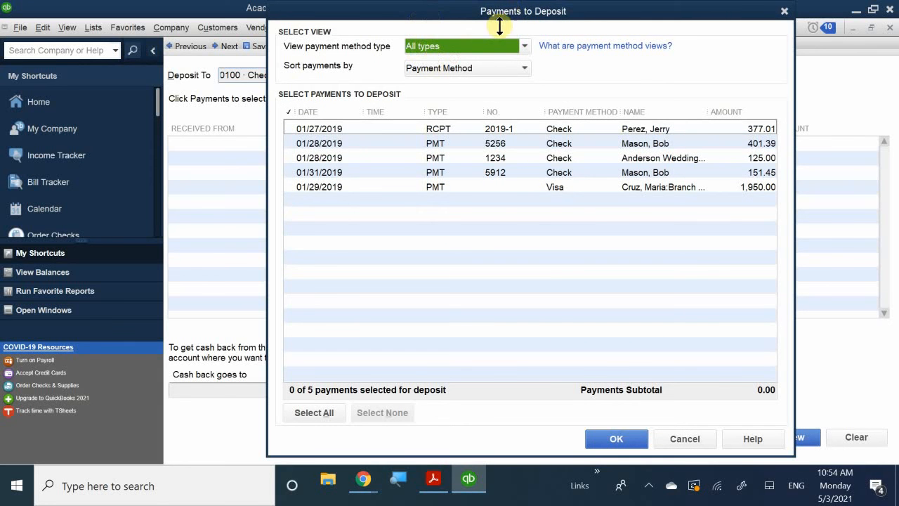
{"action": "left_click_drag", "start_coordinate": [516, 15], "coordinate": [491, 96]}
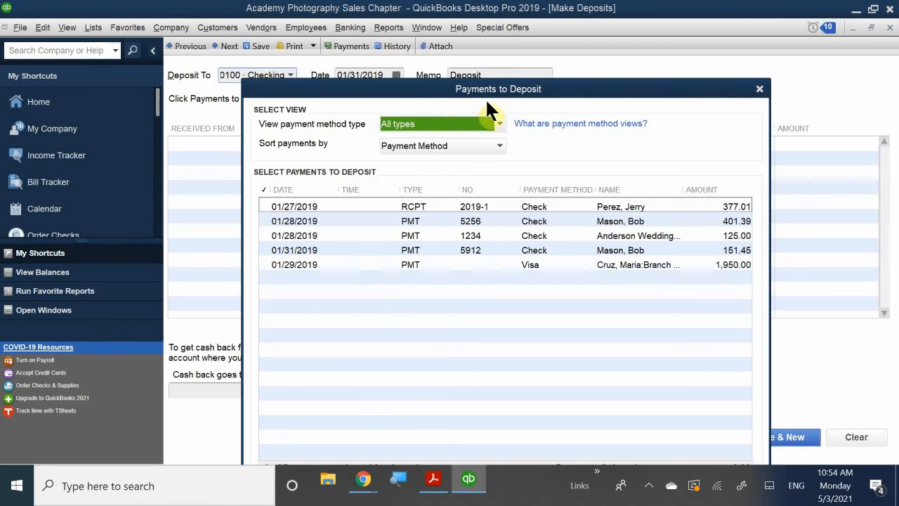
{"action": "left_click", "coordinate": [759, 90]}
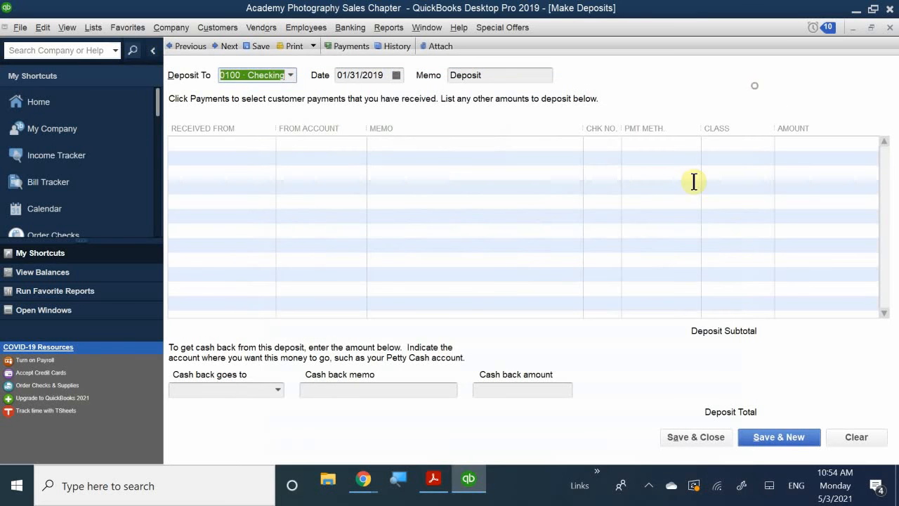
{"action": "left_click", "coordinate": [889, 27]}
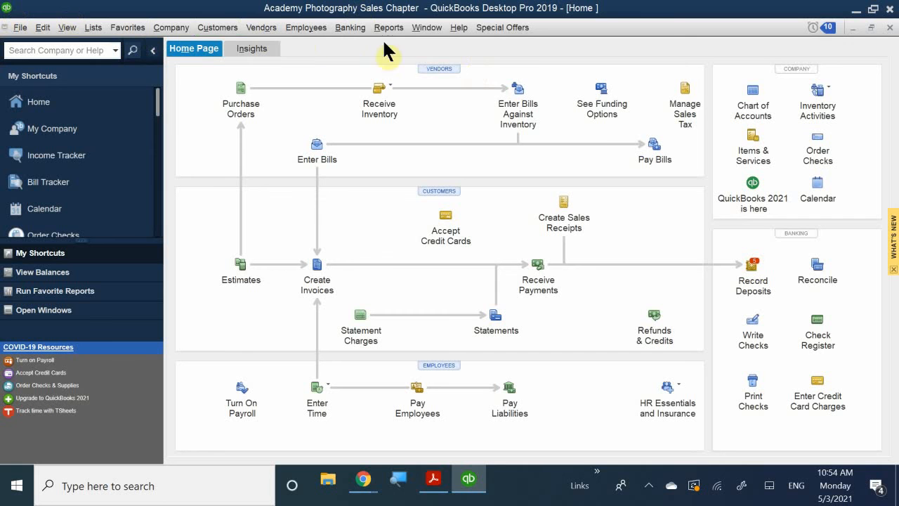
- Start recording a bank deposit and list only the cash and check payments, sorted by payment method
{"action": "left_click", "coordinate": [350, 28]}
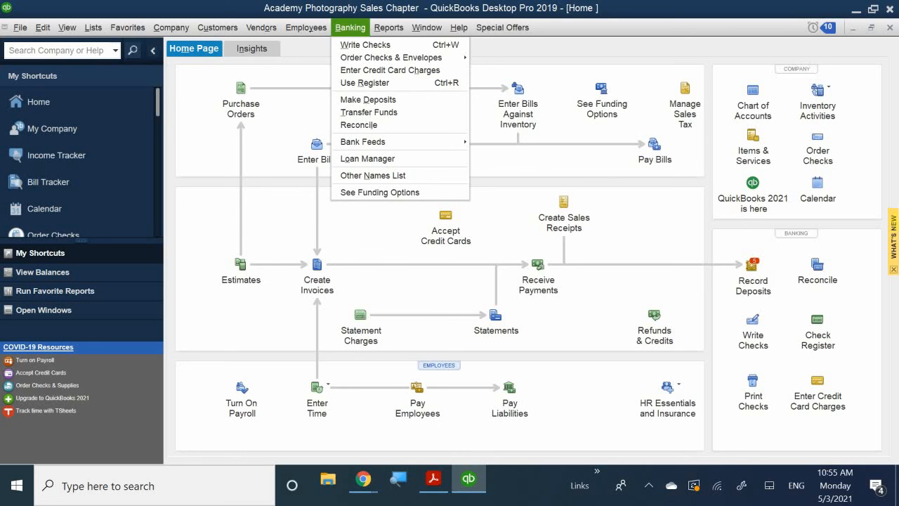
{"action": "left_click", "coordinate": [753, 265]}
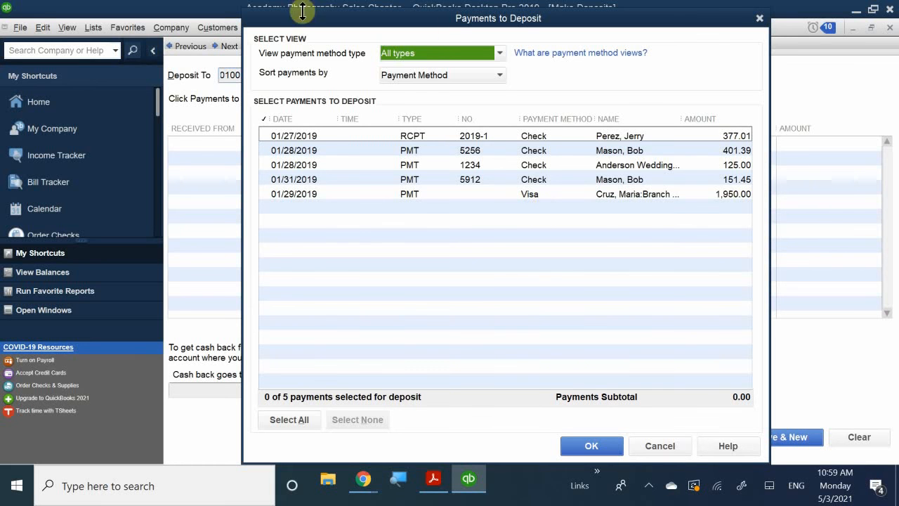
{"action": "left_click", "coordinate": [411, 52]}
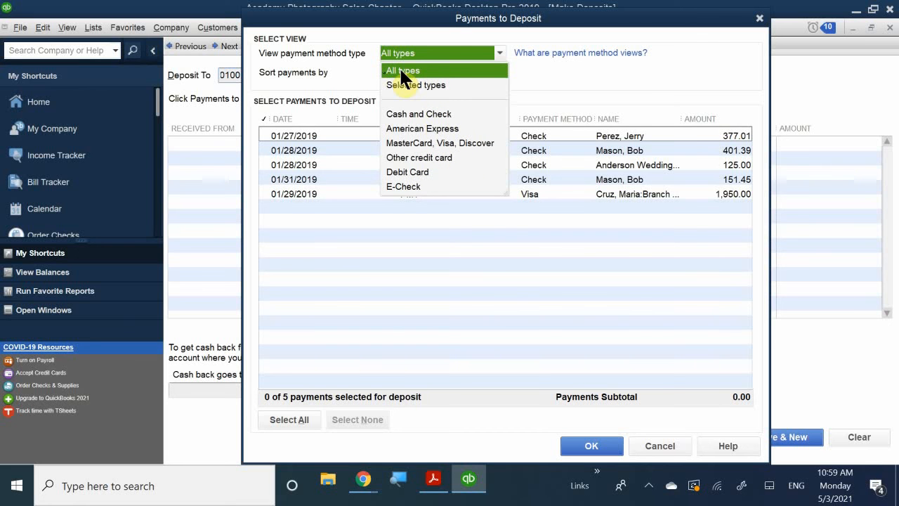
{"action": "left_click", "coordinate": [423, 114]}
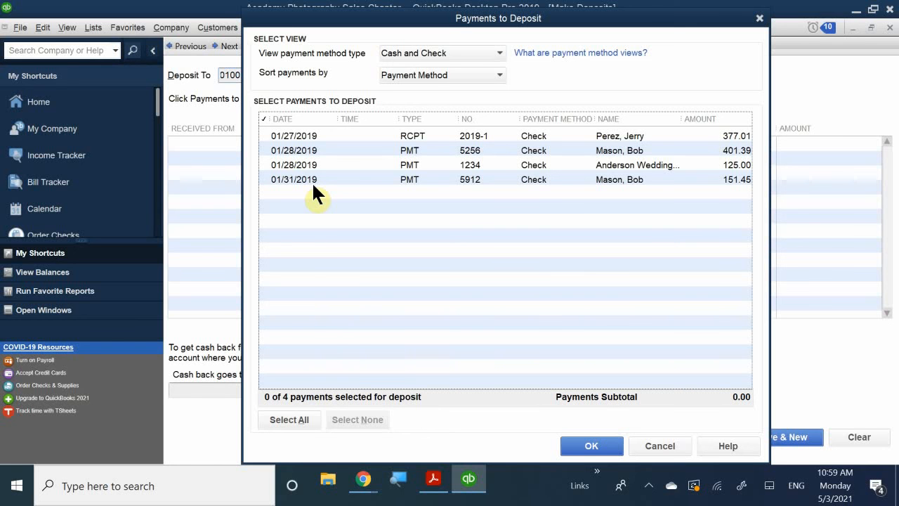
{"action": "left_click", "coordinate": [450, 73]}
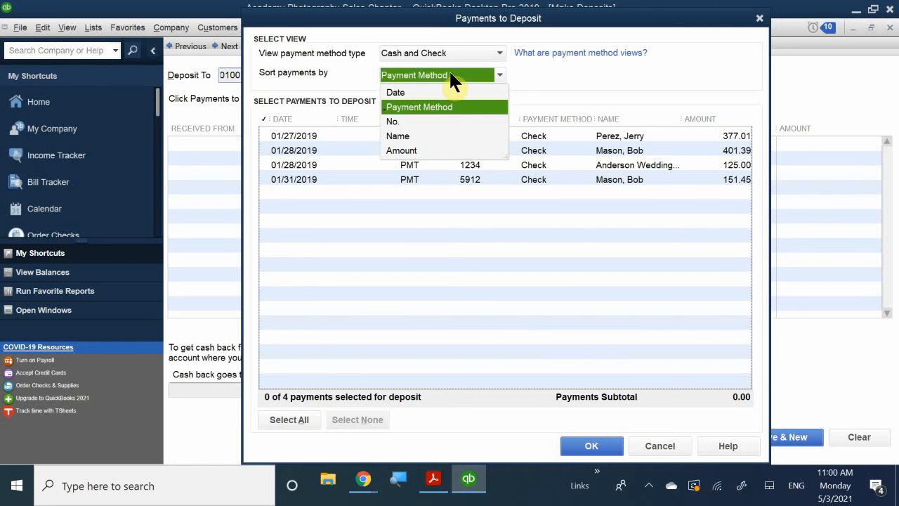
{"action": "left_click", "coordinate": [453, 105]}
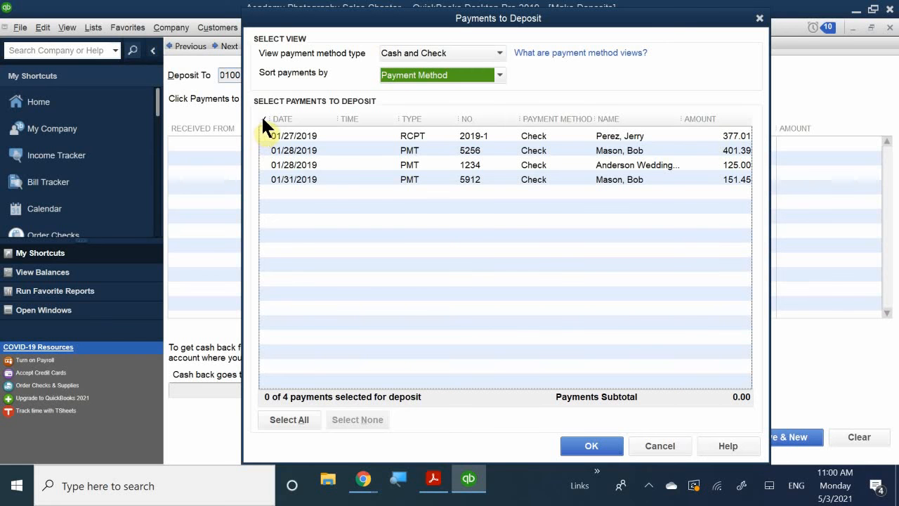
- Select all four listed check payments and add them to the deposit
{"action": "left_click", "coordinate": [264, 133]}
{"action": "left_click", "coordinate": [264, 151]}
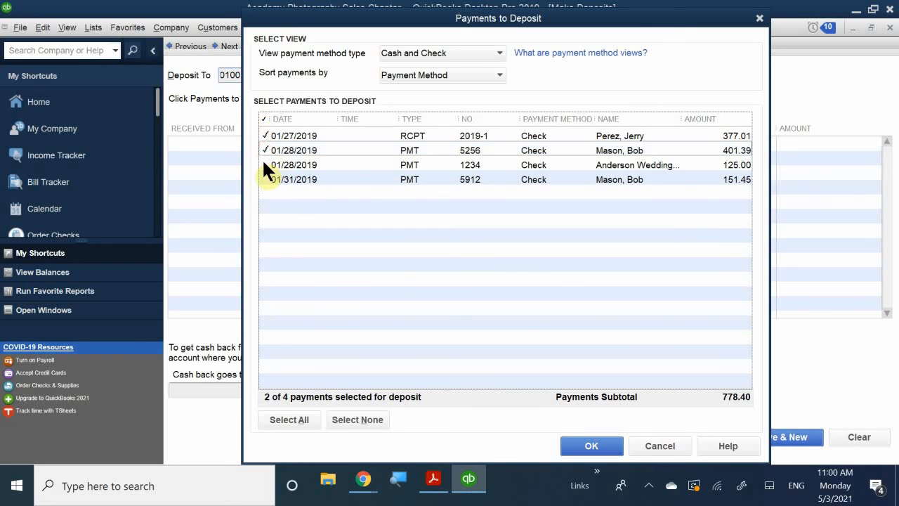
{"action": "left_click", "coordinate": [263, 165]}
{"action": "left_click", "coordinate": [262, 177]}
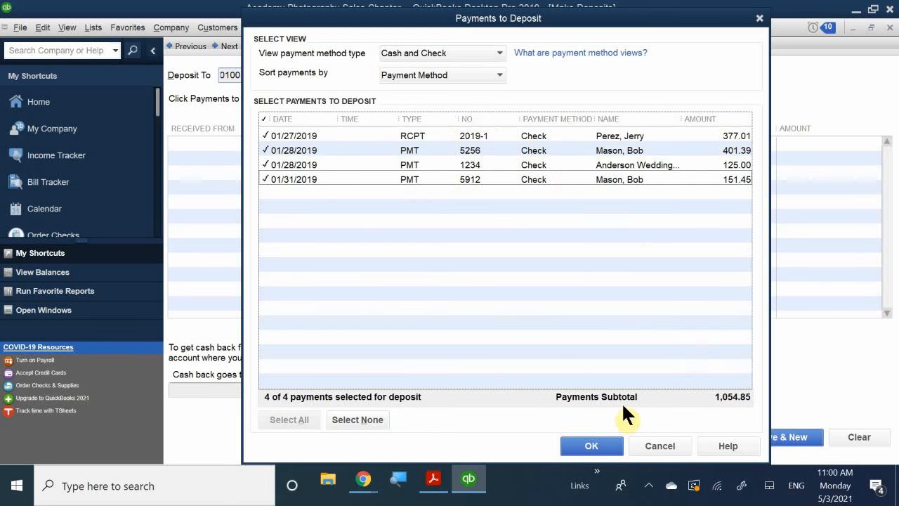
{"action": "left_click", "coordinate": [588, 447]}
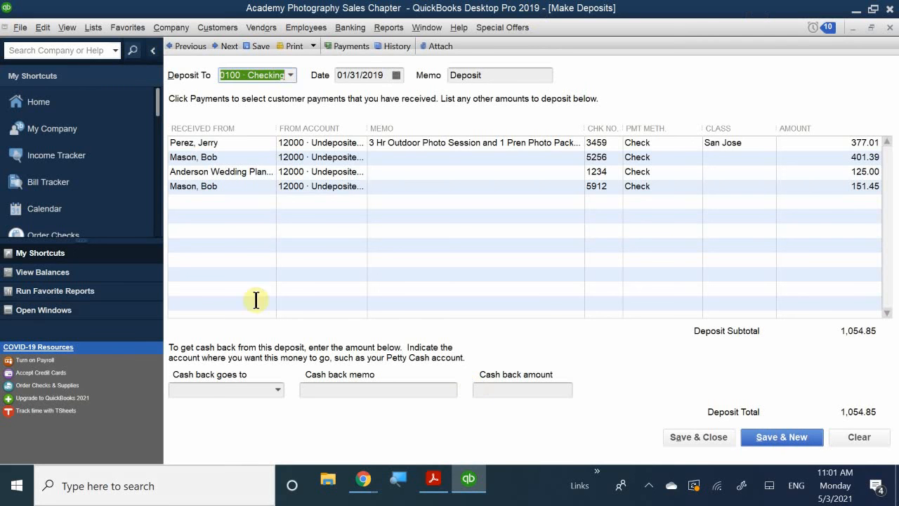
- Add a new line to the deposit below the customer payments with 30500 · Investments as its source account
{"action": "left_click", "coordinate": [333, 201]}
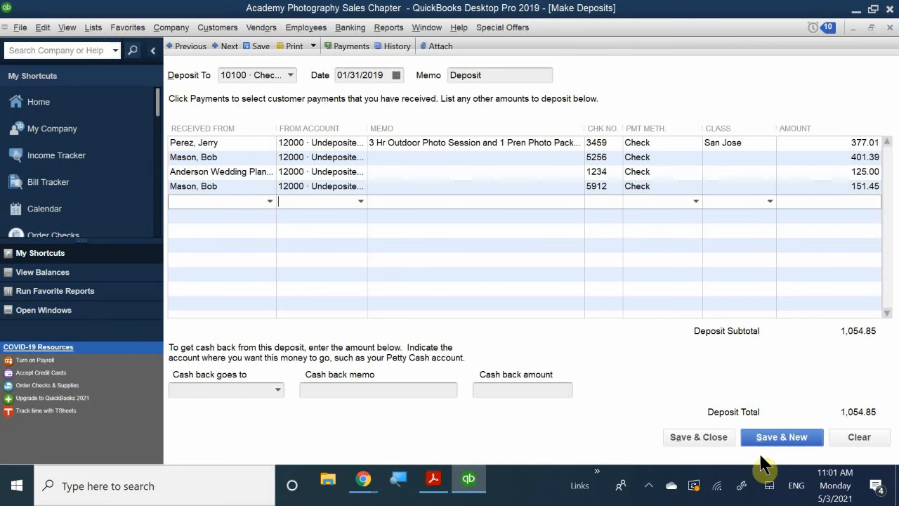
{"action": "type", "text": "In"}
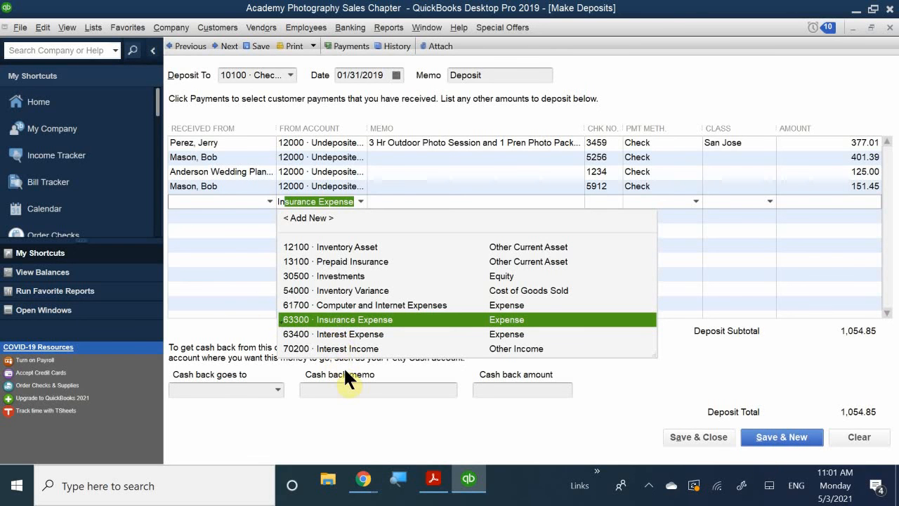
{"action": "type", "text": "vest"}
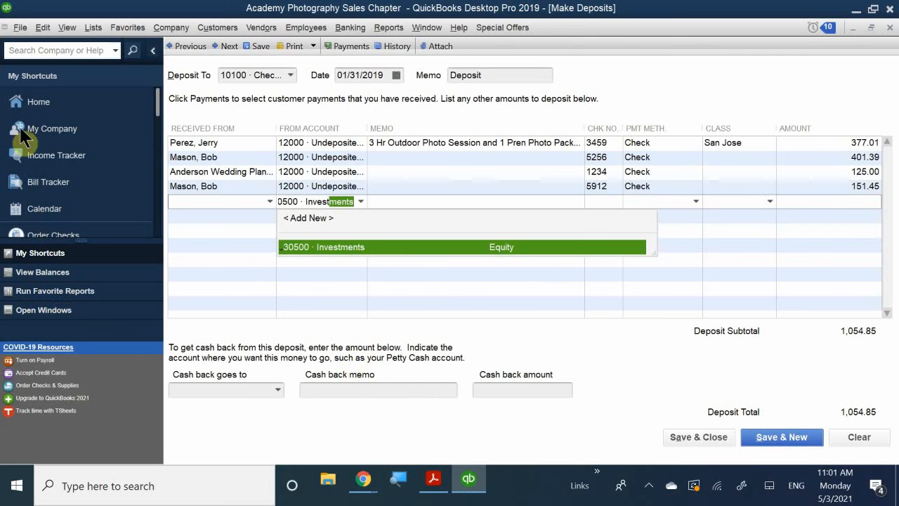
{"action": "left_click", "coordinate": [326, 246]}
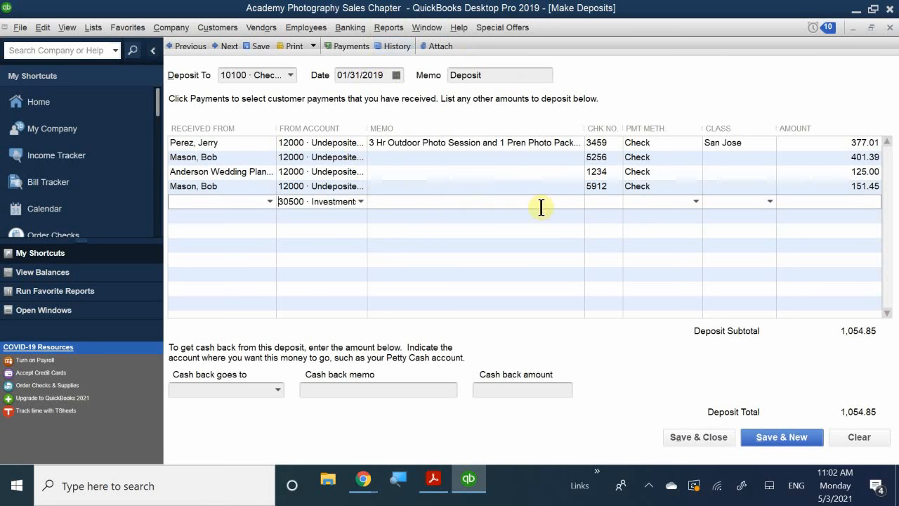
- Enter the memo "Owner Investmest" and check number 13451 on the Investments deposit line
{"action": "left_click", "coordinate": [397, 202]}
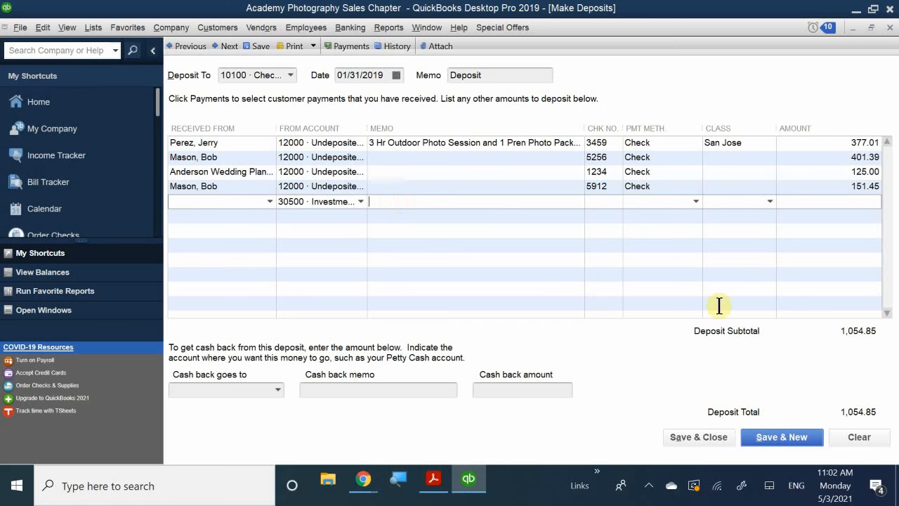
{"action": "type", "text": "Owb"}
{"action": "key", "text": "BackSpace"}
{"action": "type", "text": "bner"}
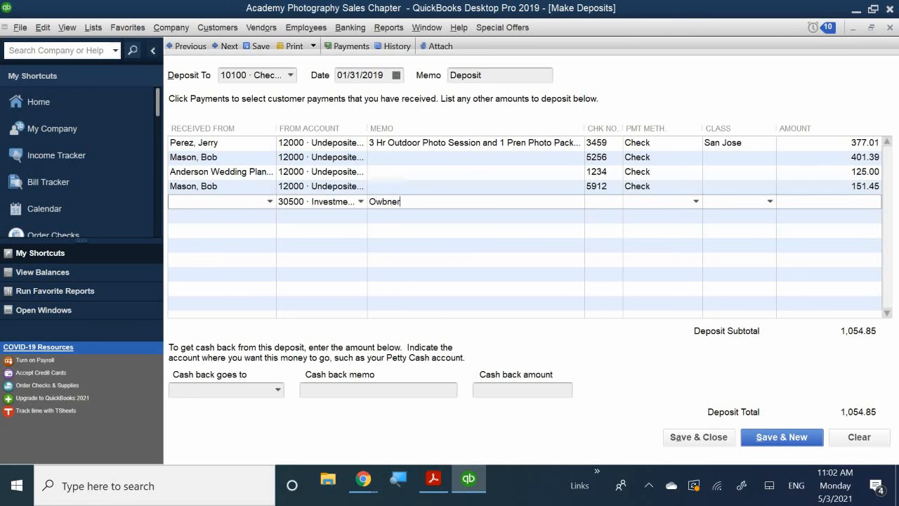
{"action": "key", "text": "BackSpace"}
{"action": "key", "text": "BackSpace"}
{"action": "key", "text": "BackSpace"}
{"action": "key", "text": "BackSpace"}
{"action": "type", "text": "ner In"}
{"action": "type", "text": "vestmest"}
{"action": "type", "text": "134"}
{"action": "type", "text": "51"}
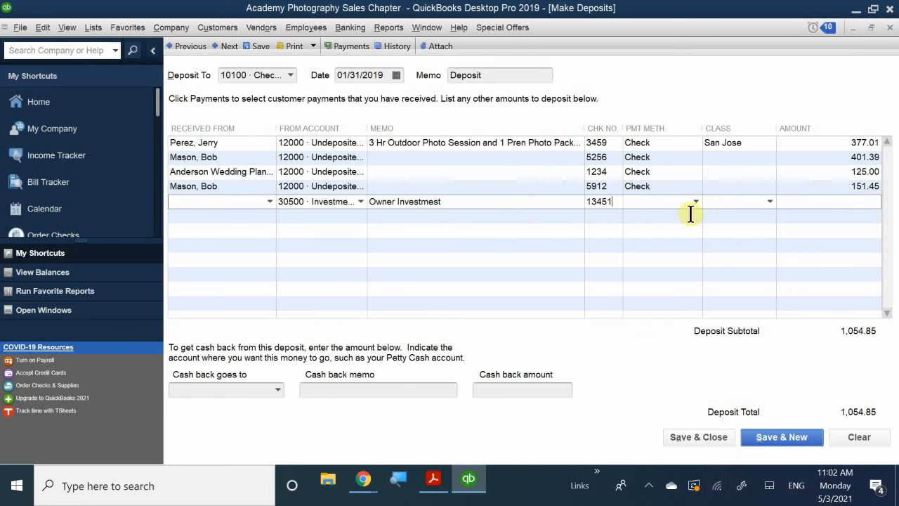
- Set the Investments line's payment method to Check and its amount to 15,000, and save and close the deposit
{"action": "left_click", "coordinate": [662, 203]}
{"action": "type", "text": "ck"}
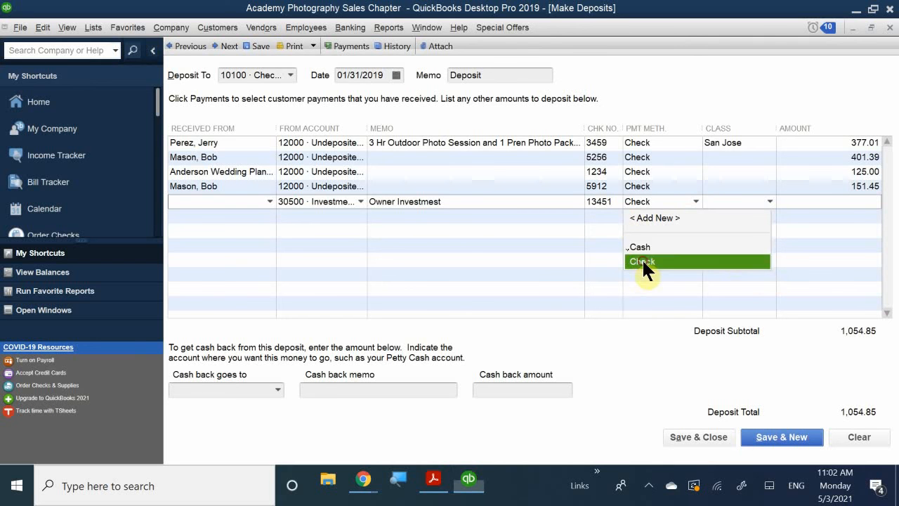
{"action": "left_click", "coordinate": [642, 260]}
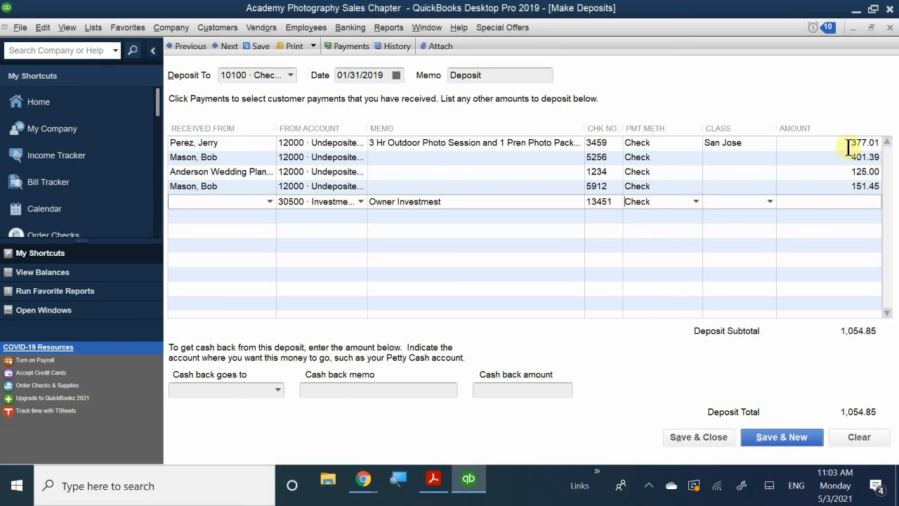
{"action": "left_click", "coordinate": [806, 202]}
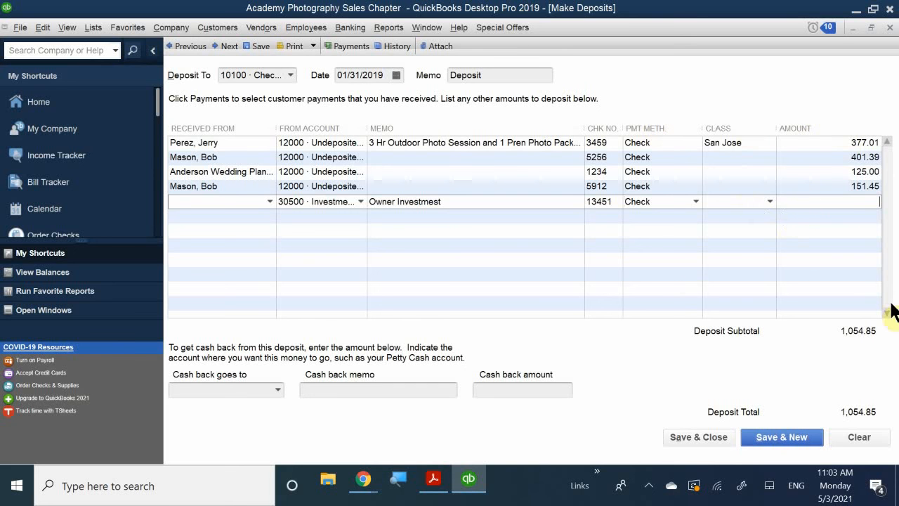
{"action": "type", "text": "15000"}
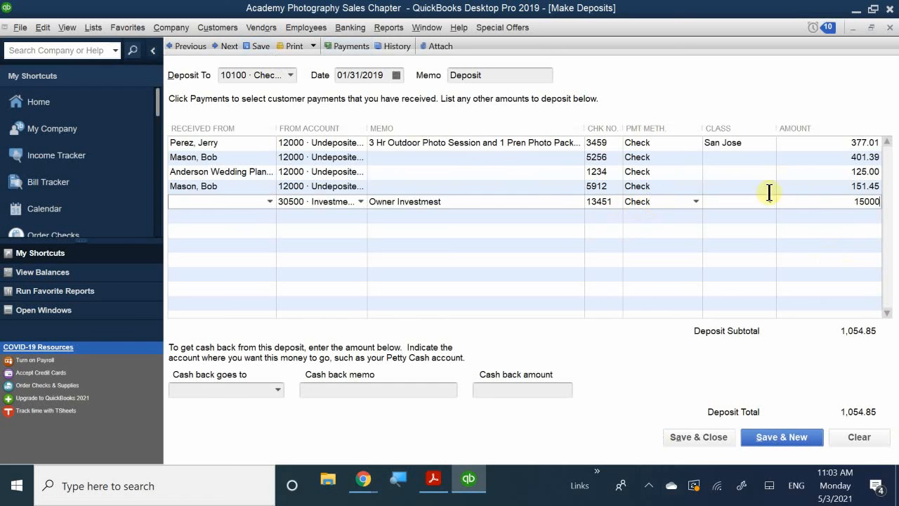
{"action": "key", "text": "Tab"}
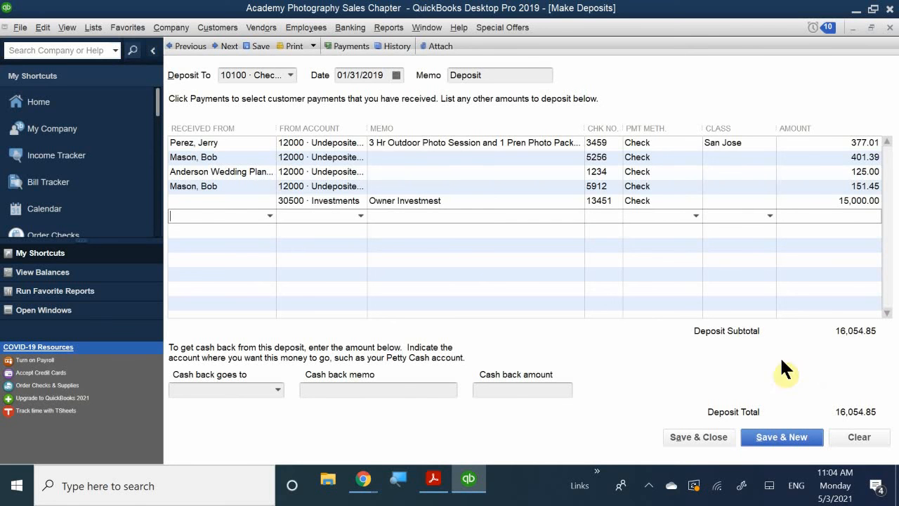
{"action": "left_click", "coordinate": [689, 435]}
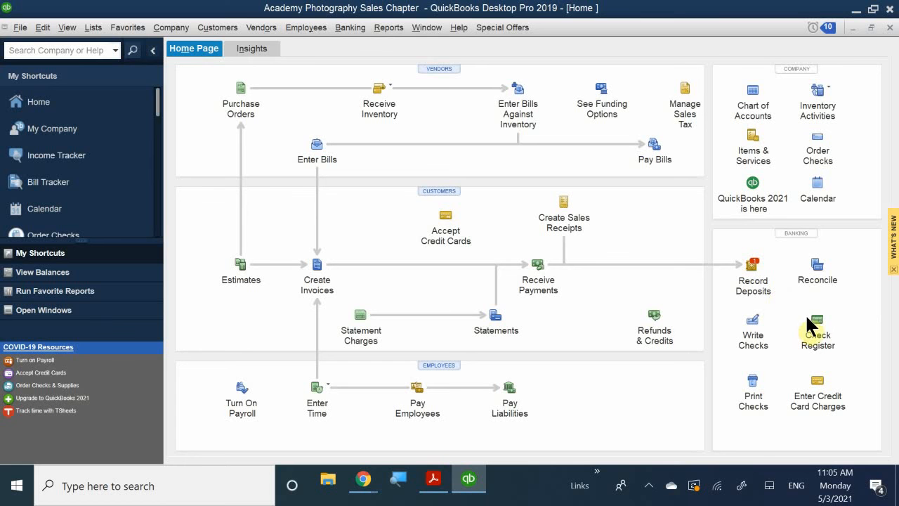
- Open the 10100 · Checking register and review the details of the 01/31/2019 deposit from its entry
{"action": "left_click", "coordinate": [826, 334]}
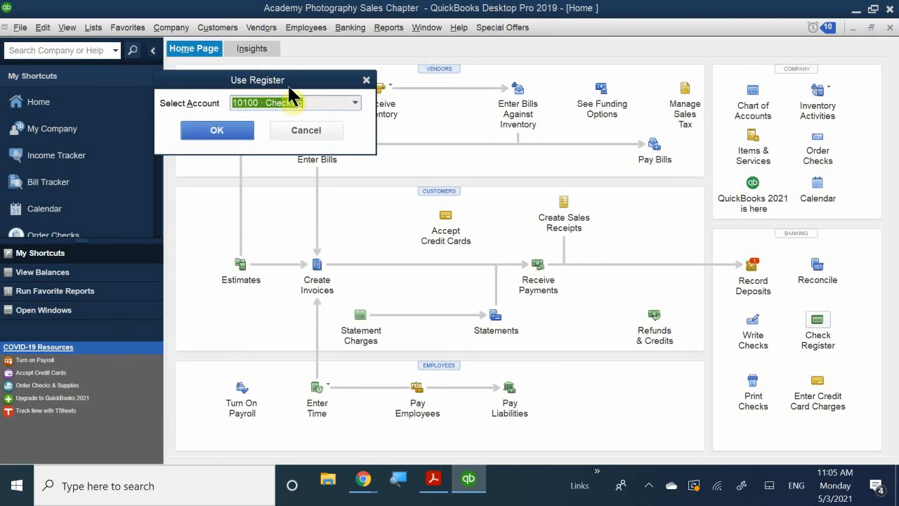
{"action": "left_click_drag", "start_coordinate": [289, 86], "coordinate": [472, 130]}
{"action": "left_click", "coordinate": [415, 174]}
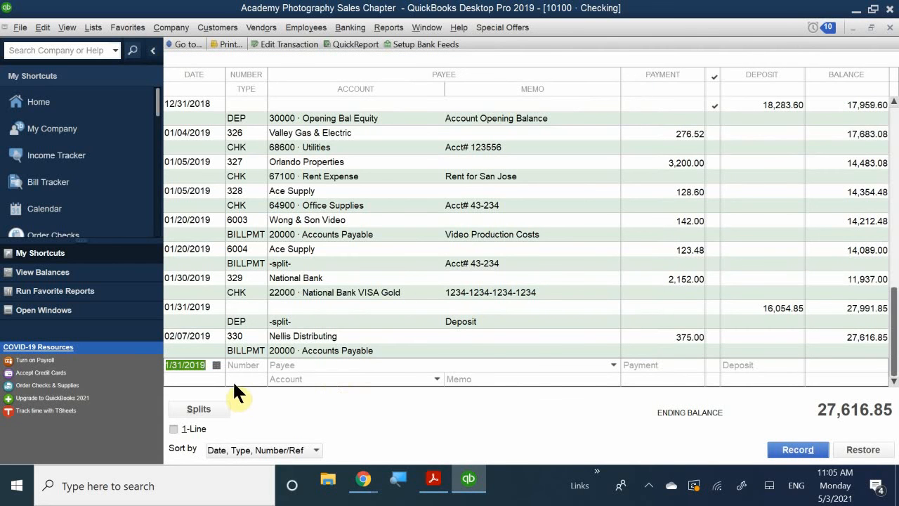
{"action": "left_click", "coordinate": [242, 314]}
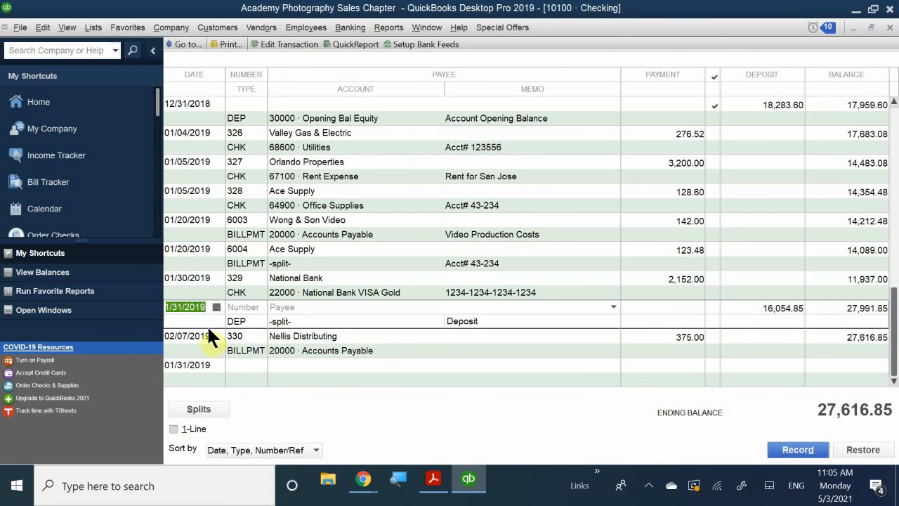
{"action": "double_click", "coordinate": [264, 313]}
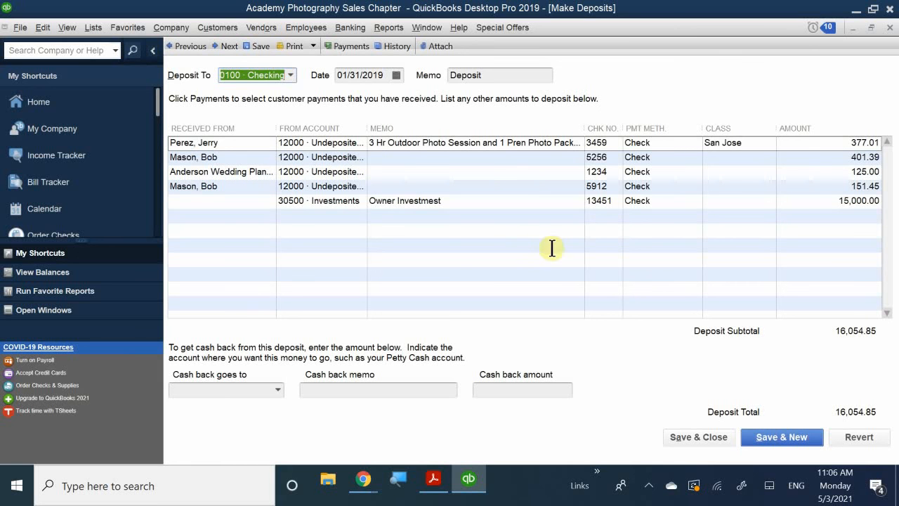
{"action": "left_click", "coordinate": [698, 437]}
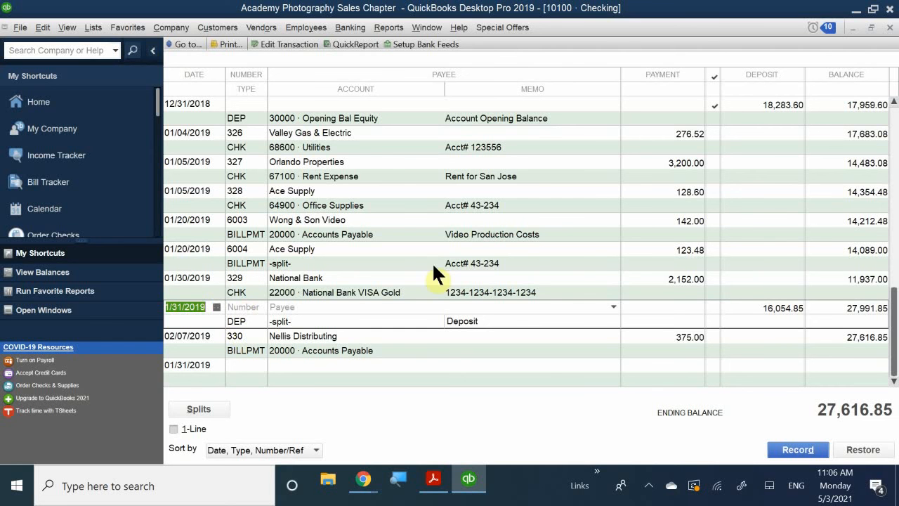
- Close the Checking register and return to the maximized Home page
{"action": "left_click", "coordinate": [872, 28]}
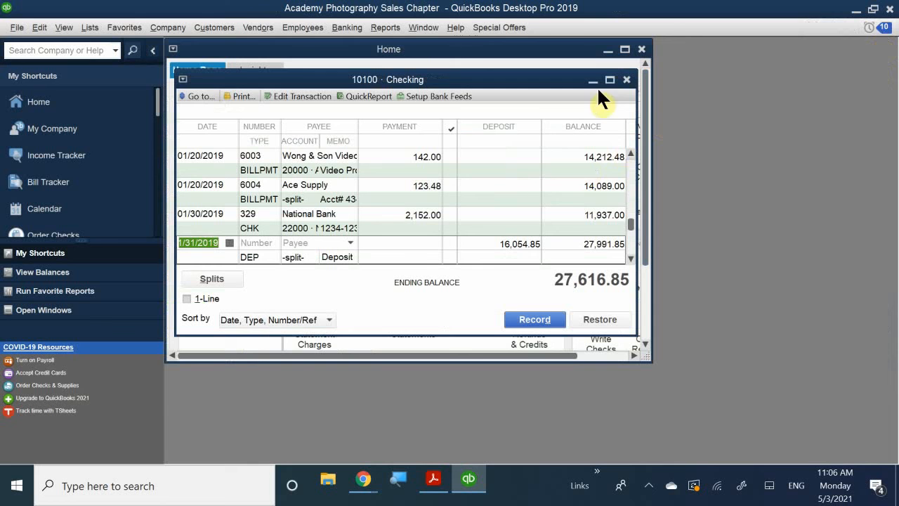
{"action": "left_click", "coordinate": [627, 79]}
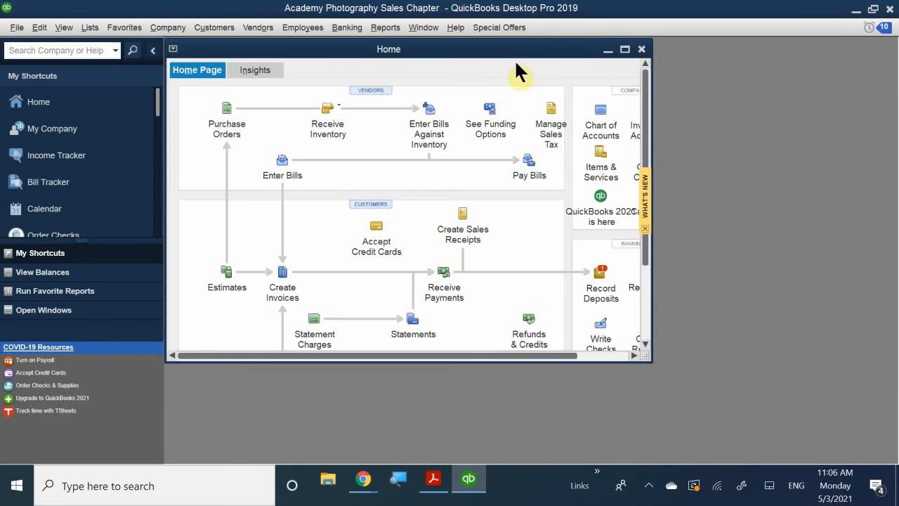
{"action": "double_click", "coordinate": [457, 50]}
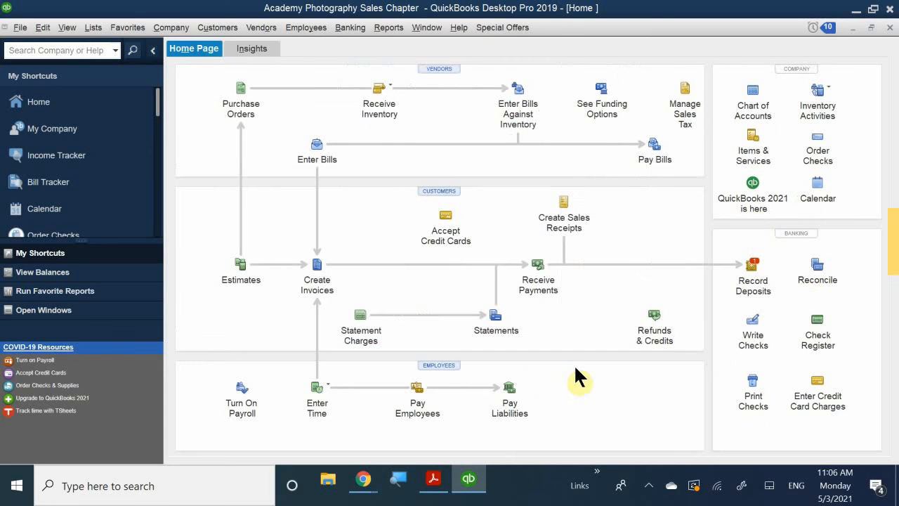
- Start a new bank deposit containing the Visa customer payment dated 01/29/2019
{"action": "left_click", "coordinate": [751, 269]}
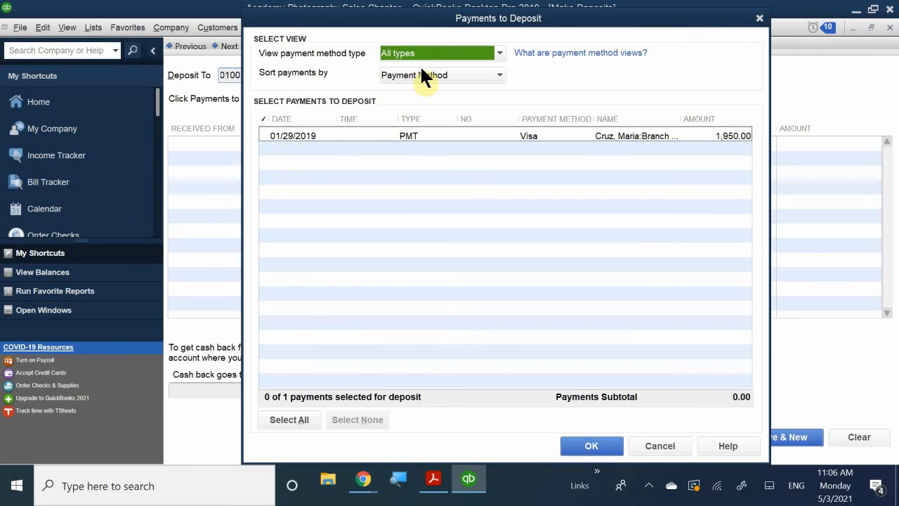
{"action": "left_click", "coordinate": [268, 134]}
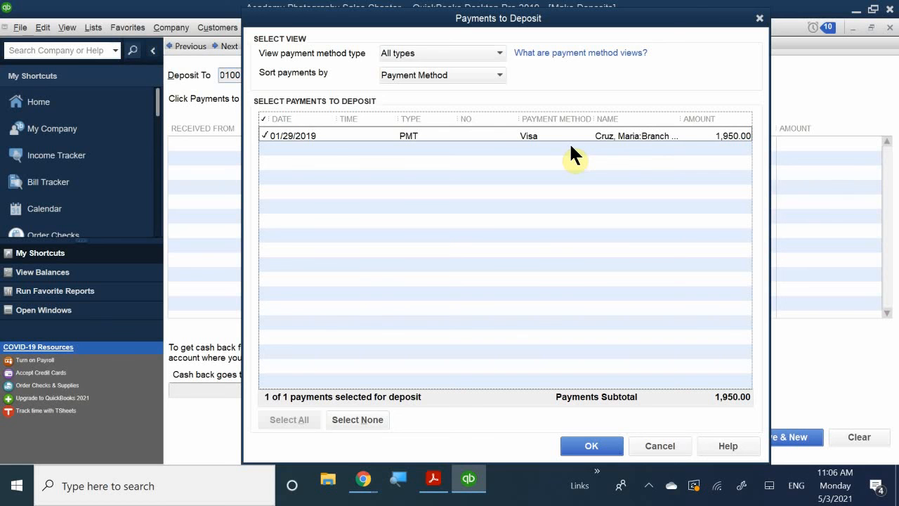
{"action": "left_click", "coordinate": [592, 446]}
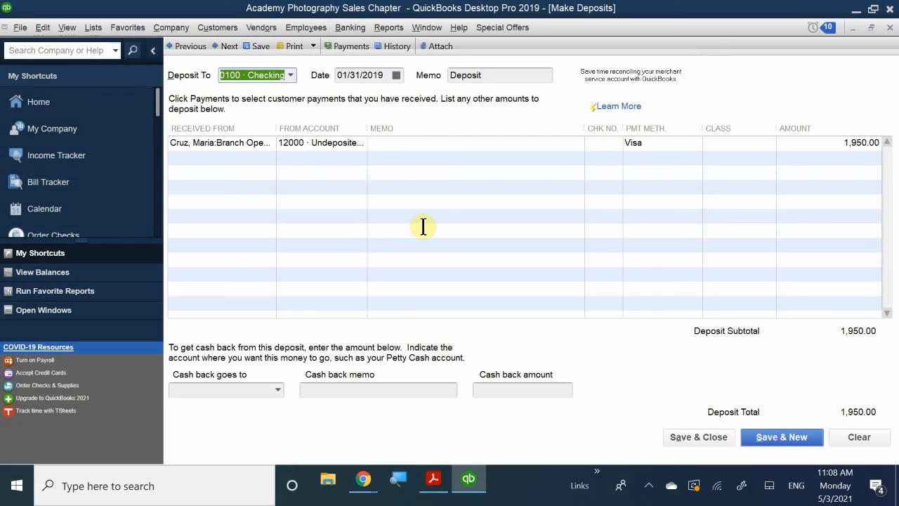
- Add a line below the Visa payment with 60500 · Bankcard Fees as its source account
{"action": "left_click", "coordinate": [316, 157]}
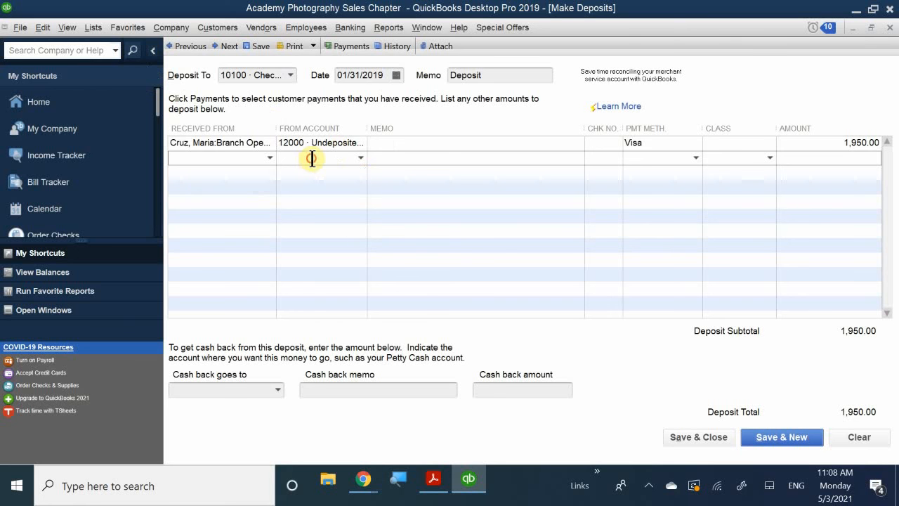
{"action": "type", "text": "bank"}
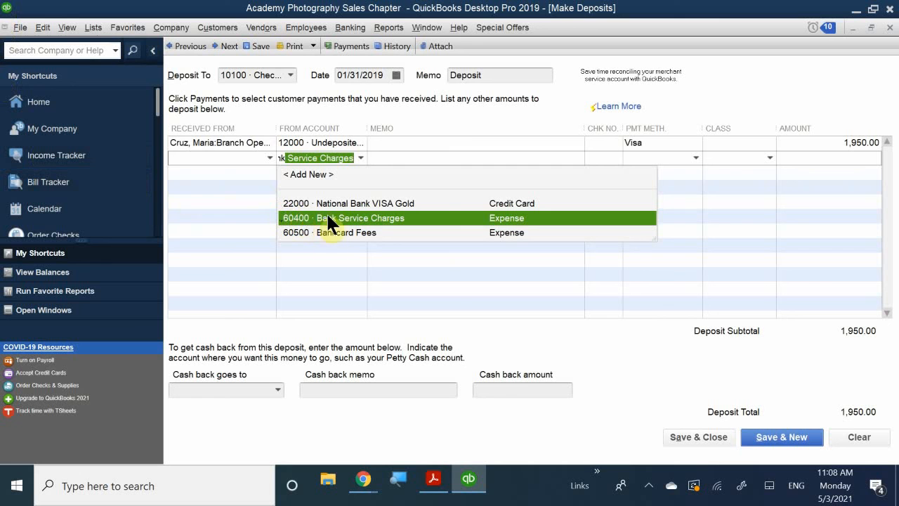
{"action": "left_click", "coordinate": [340, 232]}
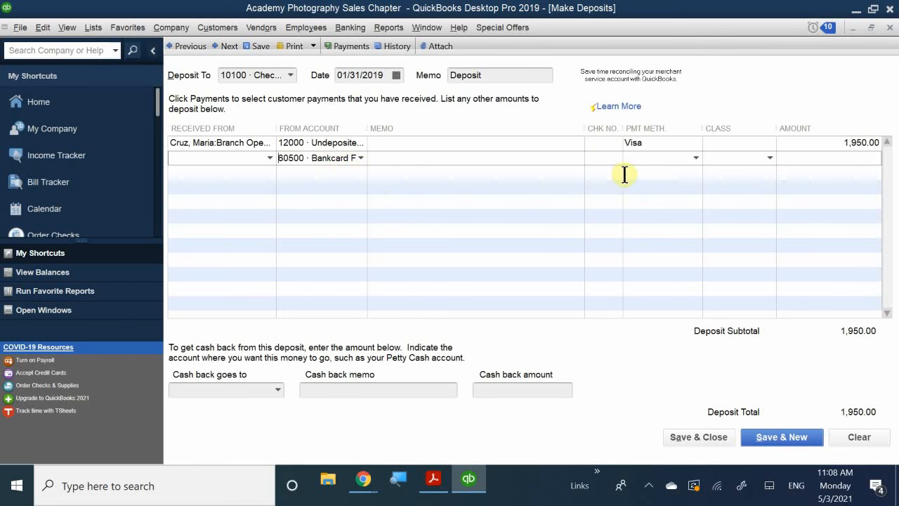
- Calculate the Bankcard Fees line's amount as 1950 × 0.03 and commit the line
{"action": "left_click", "coordinate": [858, 158]}
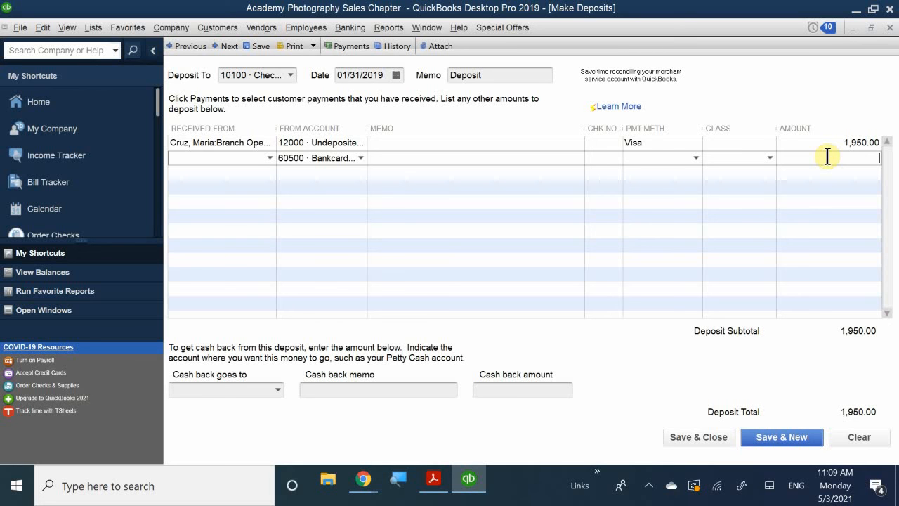
{"action": "type", "text": "1,950.00 "}
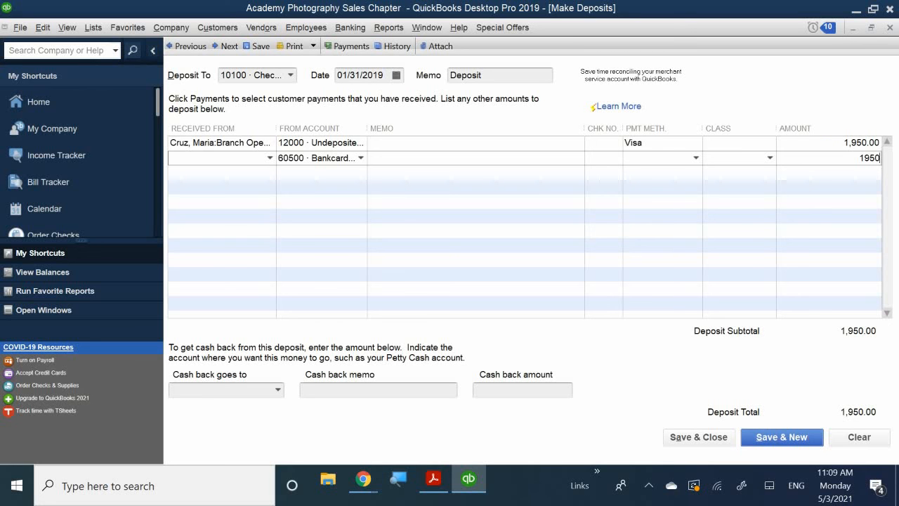
{"action": "type", "text": "*"}
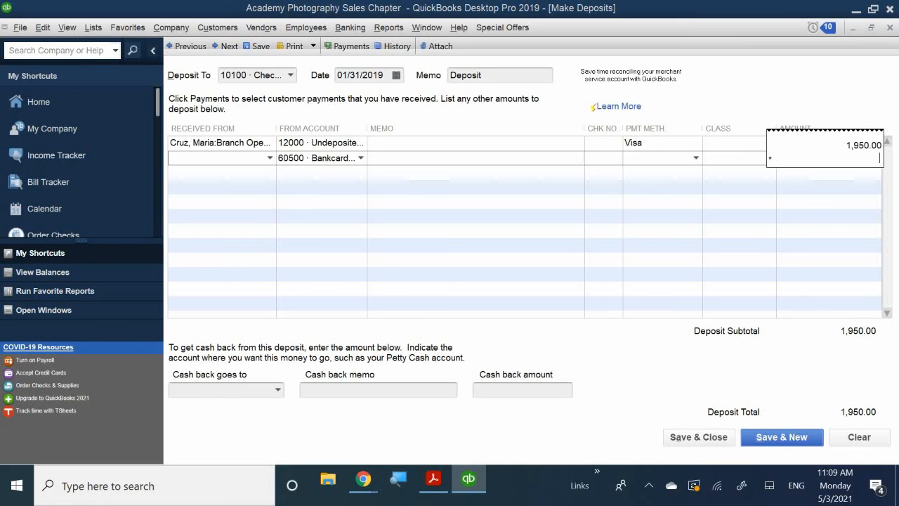
{"action": "type", "text": "0.03"}
{"action": "key", "text": "Return"}
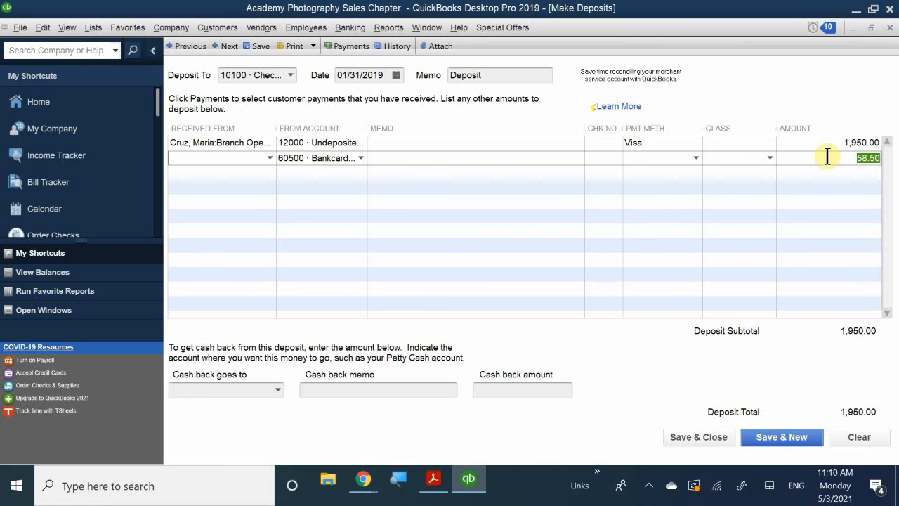
{"action": "left_click", "coordinate": [825, 173]}
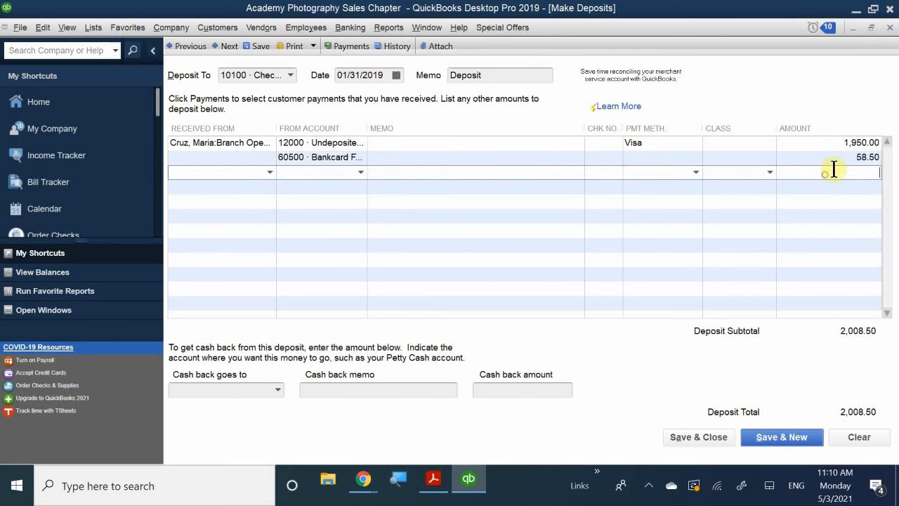
- Replace the Bankcard Fees amount with the negative fee calculated as 1950 × -.03 and commit the line
{"action": "left_click", "coordinate": [842, 154]}
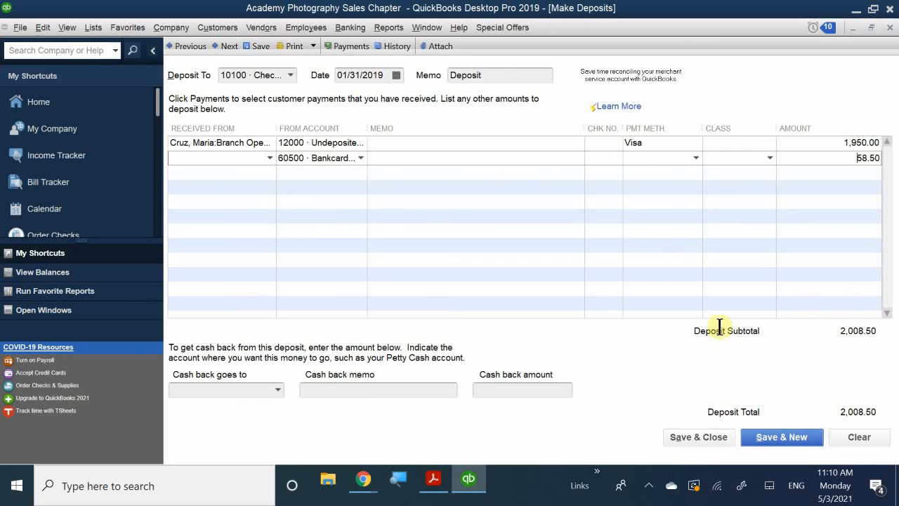
{"action": "left_click_drag", "start_coordinate": [845, 158], "coordinate": [897, 166]}
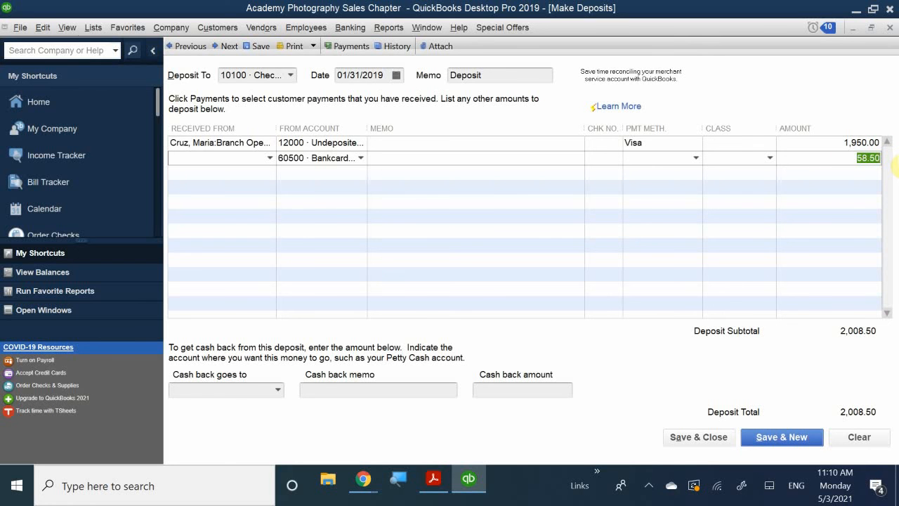
{"action": "key", "text": "minus"}
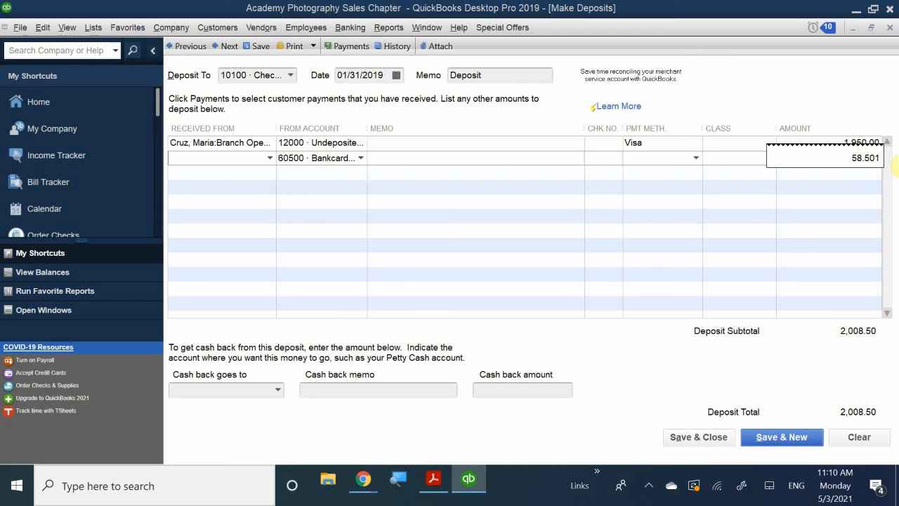
{"action": "key", "text": "BackSpace"}
{"action": "key", "text": "BackSpace"}
{"action": "key", "text": "BackSpace"}
{"action": "key", "text": "BackSpace"}
{"action": "key", "text": "BackSpace"}
{"action": "key", "text": "BackSpace"}
{"action": "type", "text": "1950*"}
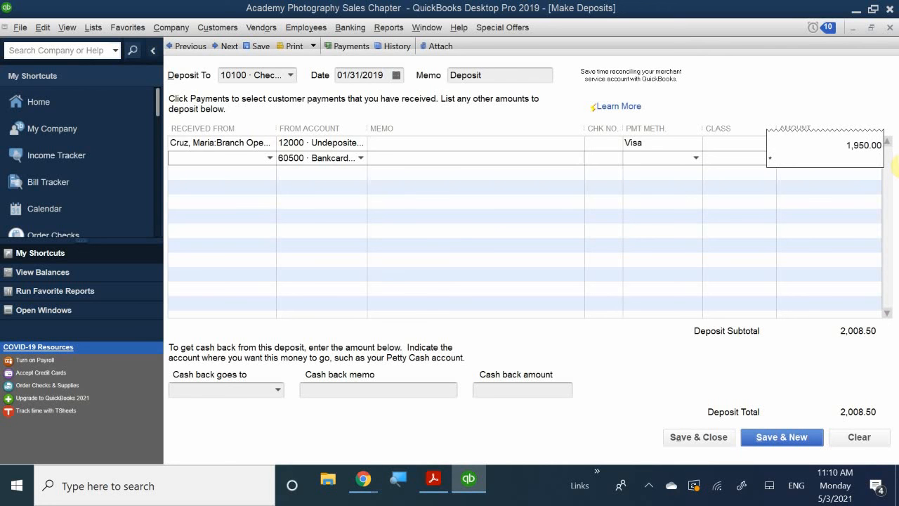
{"action": "type", "text": "-.03"}
{"action": "key", "text": "Return"}
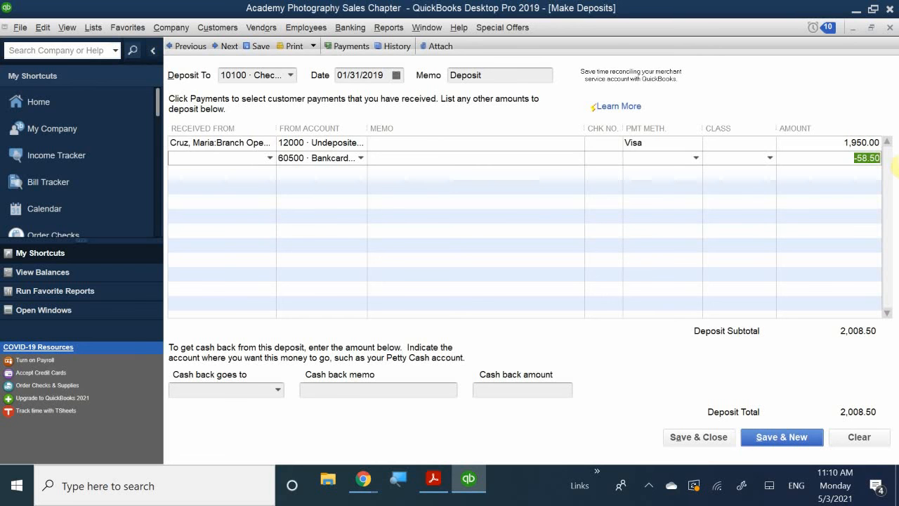
{"action": "left_click", "coordinate": [855, 187]}
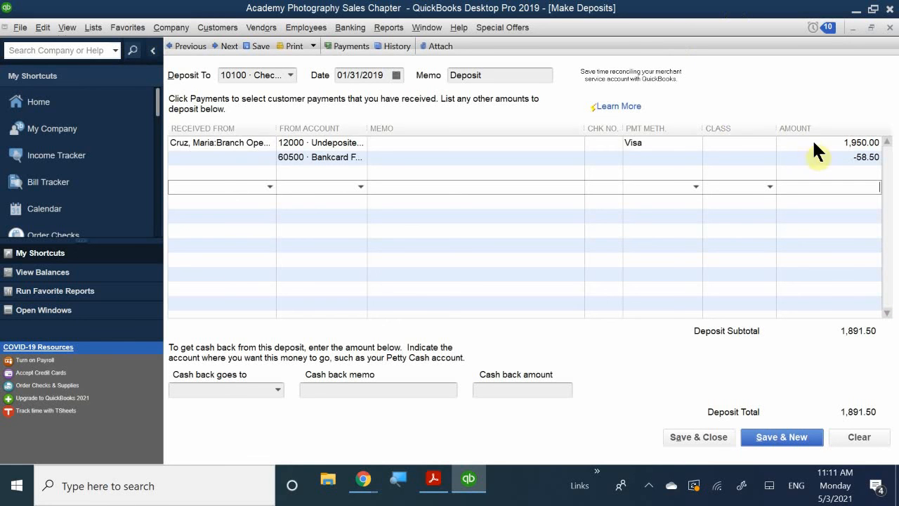
- Clear the amount on the Bankcard Fees line and commit the line without a value
{"action": "left_click", "coordinate": [829, 161]}
{"action": "left_click_drag", "start_coordinate": [829, 161], "coordinate": [895, 163]}
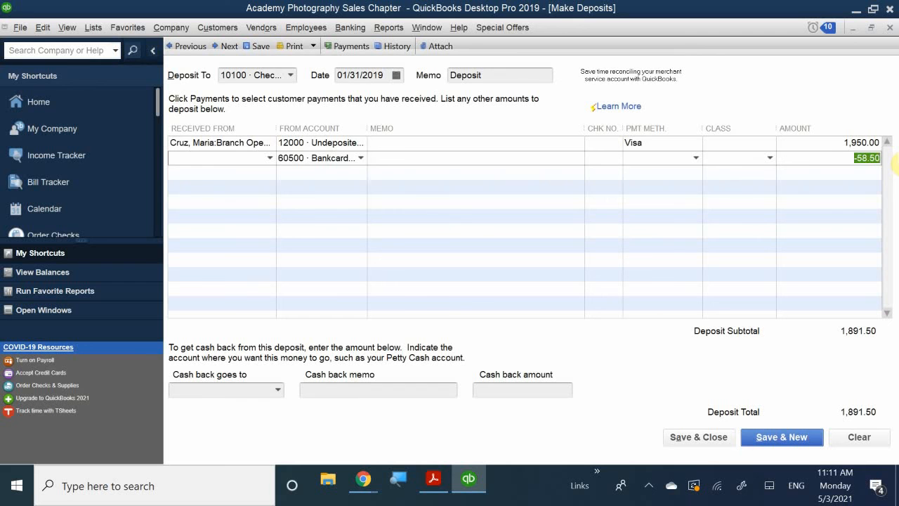
{"action": "key", "text": "Delete"}
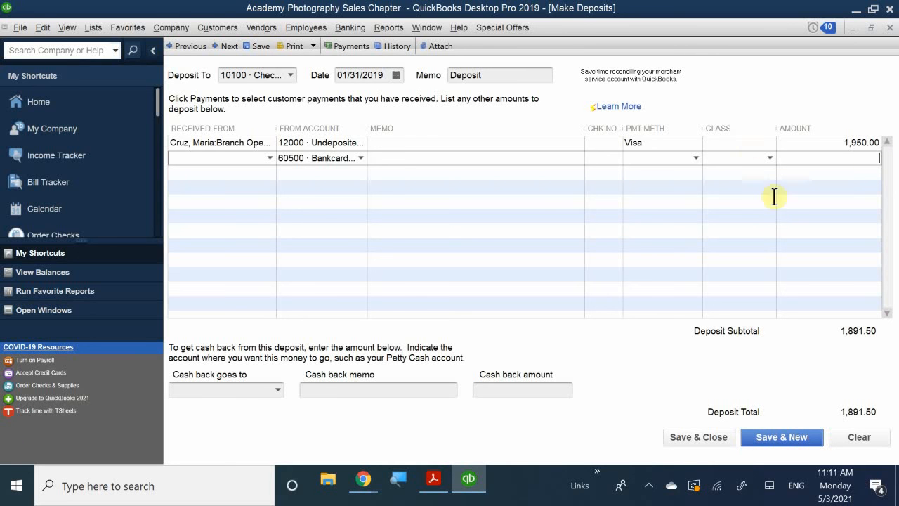
{"action": "left_click", "coordinate": [811, 195]}
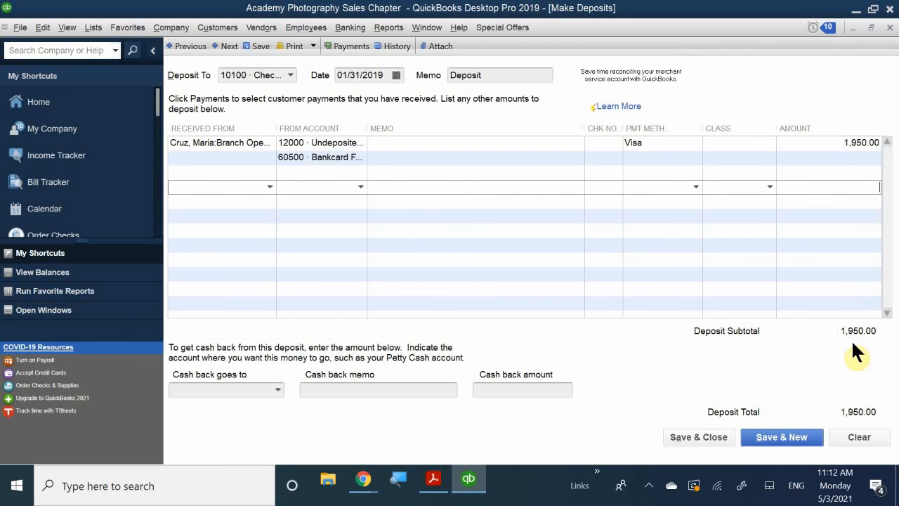
- Calculate the Bankcard Fees line's amount as 1,950.00 * -0.03, and save and close the deposit
{"action": "left_click", "coordinate": [863, 157]}
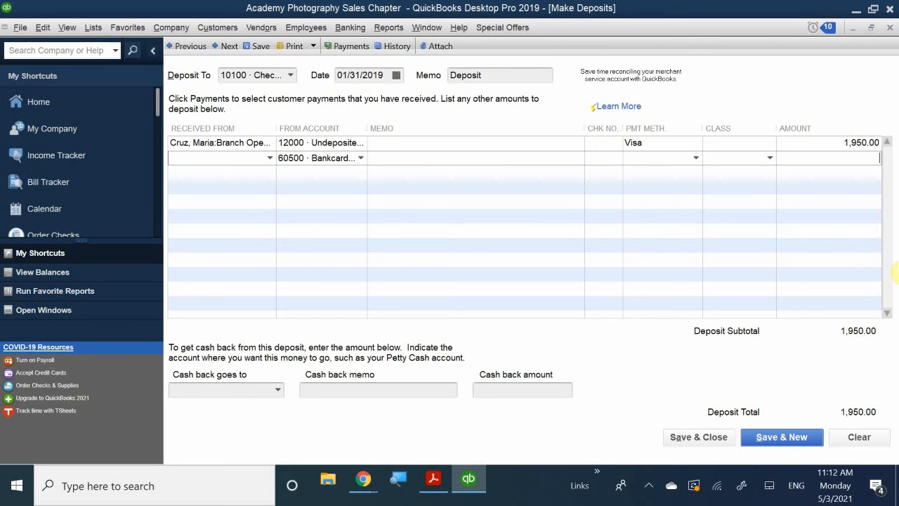
{"action": "type", "text": "1,950.00 "}
{"action": "type", "text": "* "}
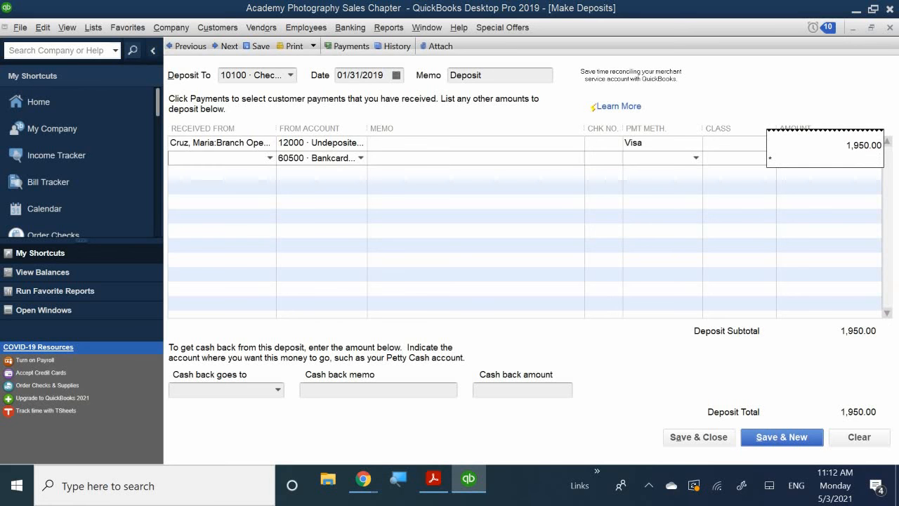
{"action": "type", "text": "-0.03"}
{"action": "key", "text": "Return"}
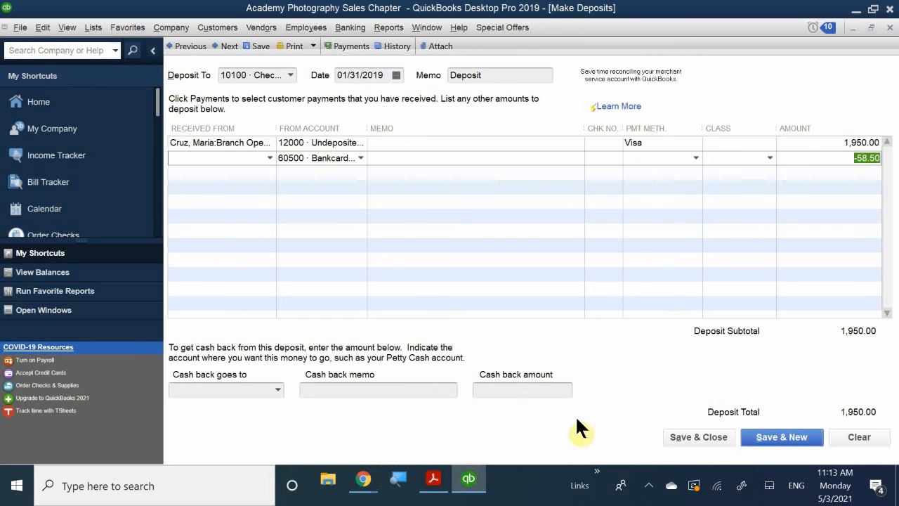
{"action": "left_click", "coordinate": [692, 437]}
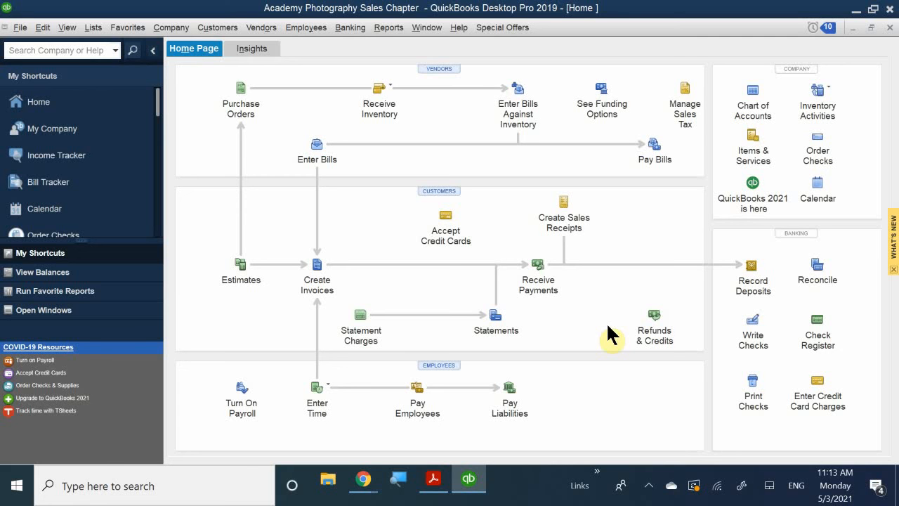
- Switch to QB CH 2.pdf in Adobe Acrobat Reader and find the Review Questions section on PDF page 42
{"action": "left_click", "coordinate": [434, 483]}
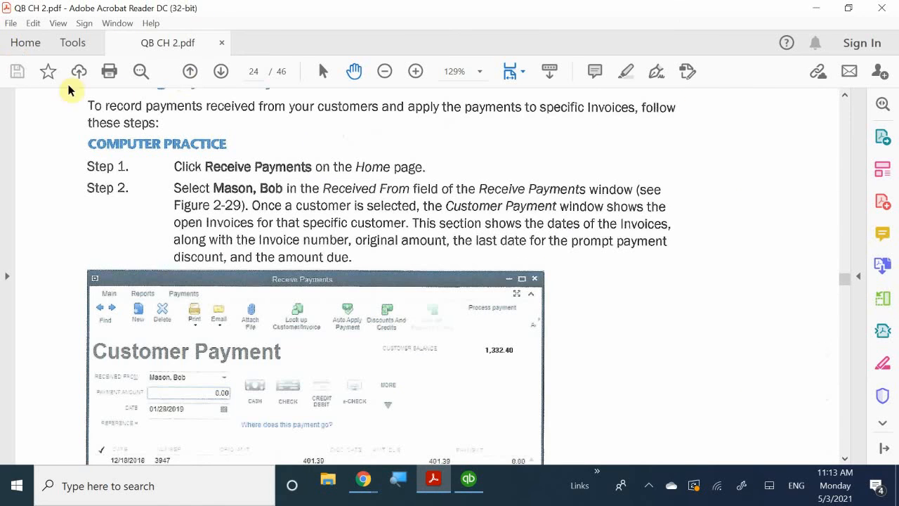
{"action": "left_click", "coordinate": [222, 71]}
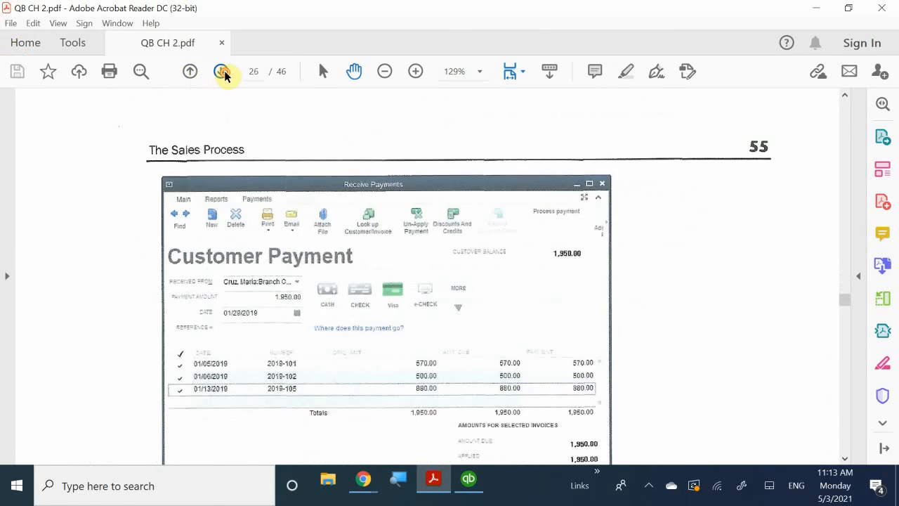
{"action": "left_click", "coordinate": [221, 71]}
{"action": "left_click", "coordinate": [221, 71]}
{"action": "left_click", "coordinate": [221, 71]}
{"action": "left_click", "coordinate": [221, 71]}
{"action": "left_click", "coordinate": [221, 71]}
{"action": "left_click", "coordinate": [221, 71]}
{"action": "left_click", "coordinate": [221, 71]}
{"action": "left_click", "coordinate": [221, 71]}
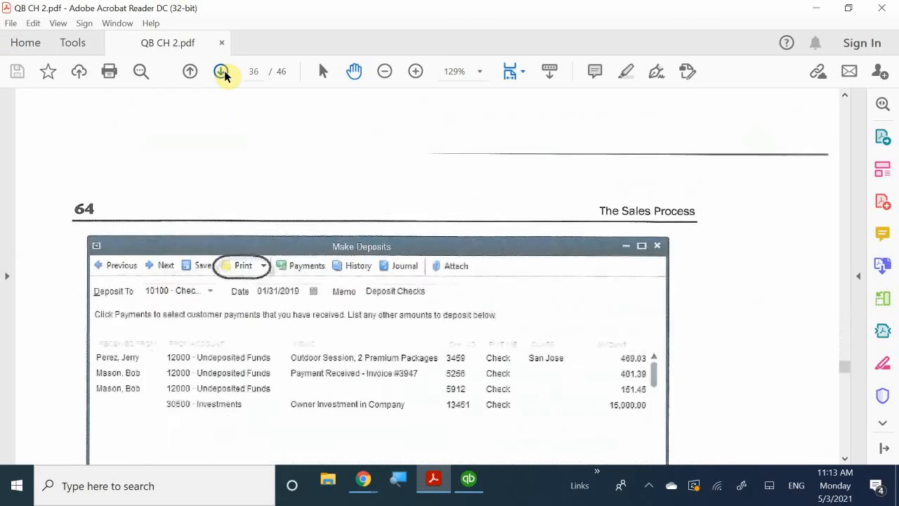
{"action": "left_click", "coordinate": [221, 71]}
{"action": "left_click", "coordinate": [221, 70]}
{"action": "left_click", "coordinate": [222, 71]}
{"action": "left_click", "coordinate": [221, 71]}
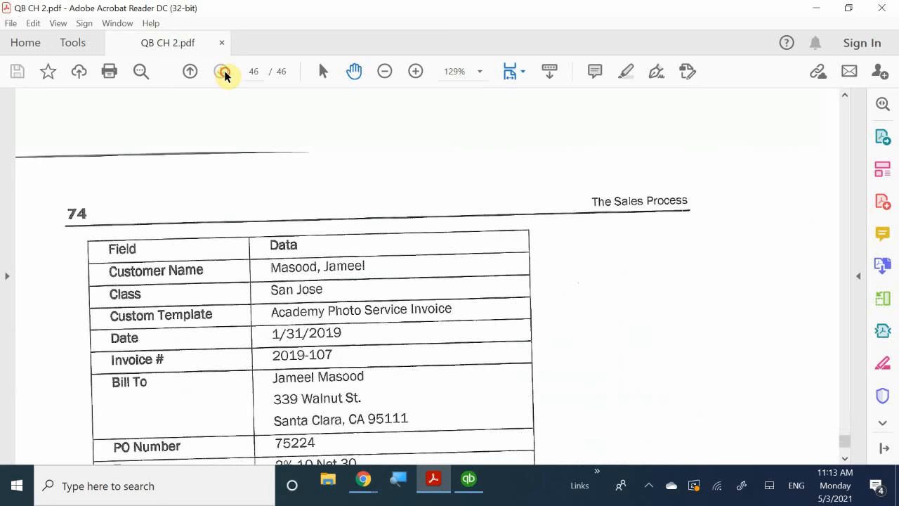
{"action": "left_click", "coordinate": [190, 71]}
{"action": "left_click", "coordinate": [190, 71]}
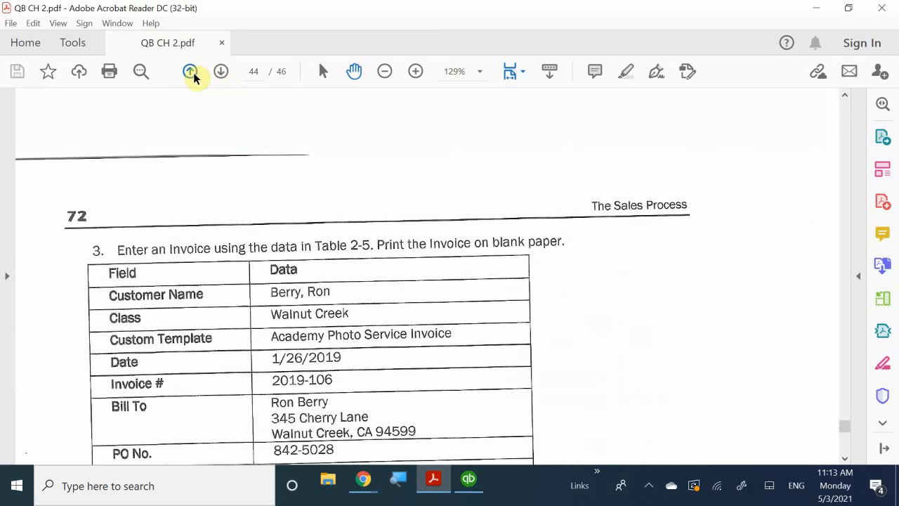
{"action": "left_click", "coordinate": [191, 70]}
{"action": "left_click", "coordinate": [190, 71]}
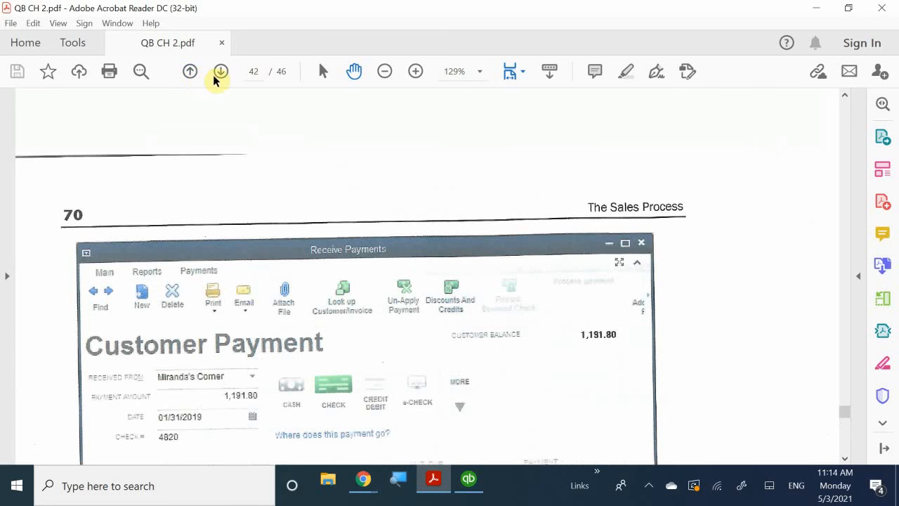
{"action": "scroll", "coordinate": [276, 249], "scroll_direction": "down", "scroll_amount": 5}
{"action": "scroll", "coordinate": [328, 257], "scroll_direction": "down", "scroll_amount": 10}
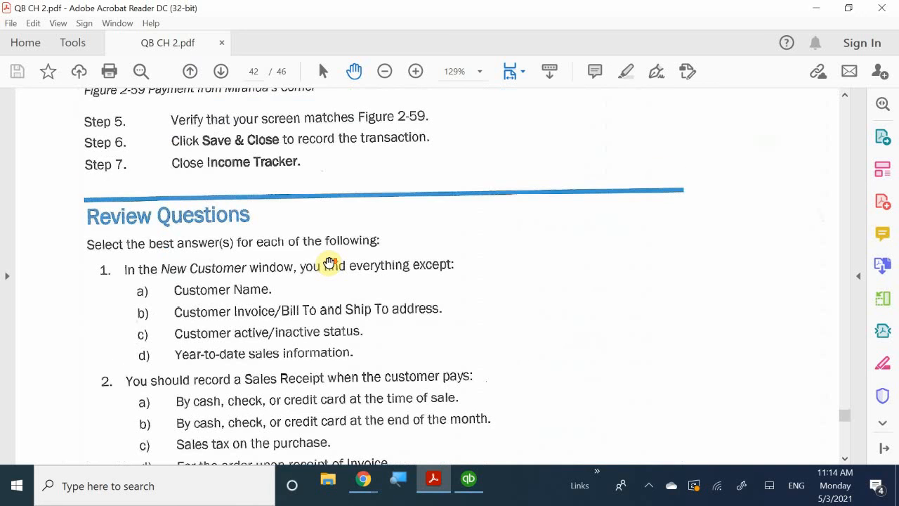
- Read through the chapter's multiple-choice review questions, from question 1 on page 42 through question 4 on page 43
{"action": "scroll", "coordinate": [329, 263], "scroll_direction": "down", "scroll_amount": 1}
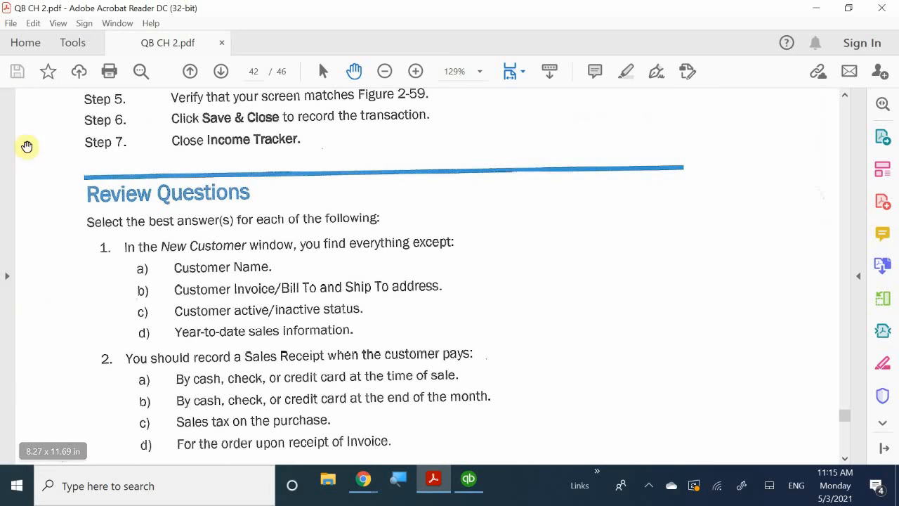
{"action": "scroll", "coordinate": [97, 369], "scroll_direction": "down", "scroll_amount": 3}
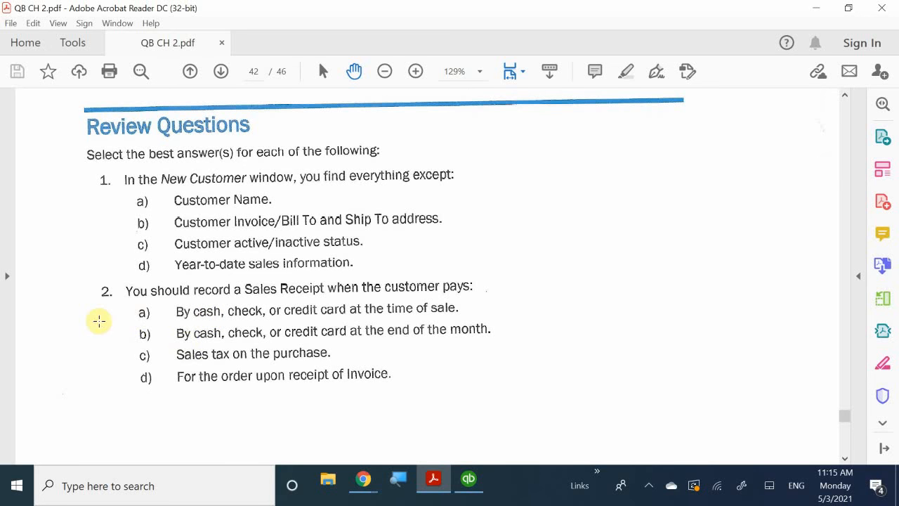
{"action": "scroll", "coordinate": [98, 317], "scroll_direction": "down", "scroll_amount": 3}
{"action": "scroll", "coordinate": [119, 322], "scroll_direction": "down", "scroll_amount": 3}
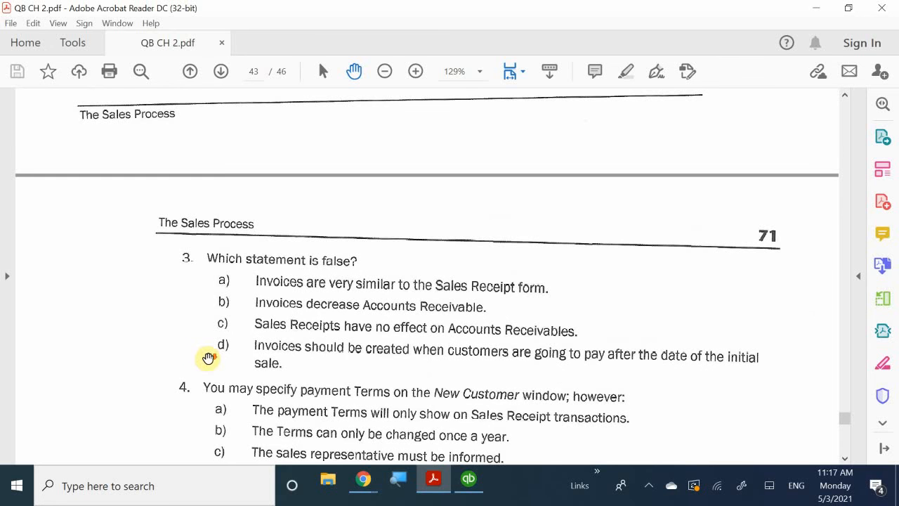
{"action": "scroll", "coordinate": [211, 356], "scroll_direction": "down", "scroll_amount": 3}
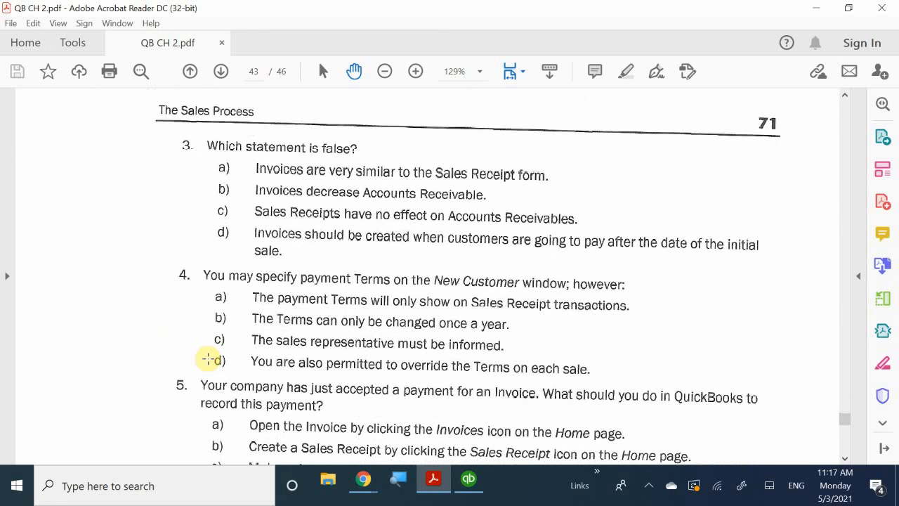
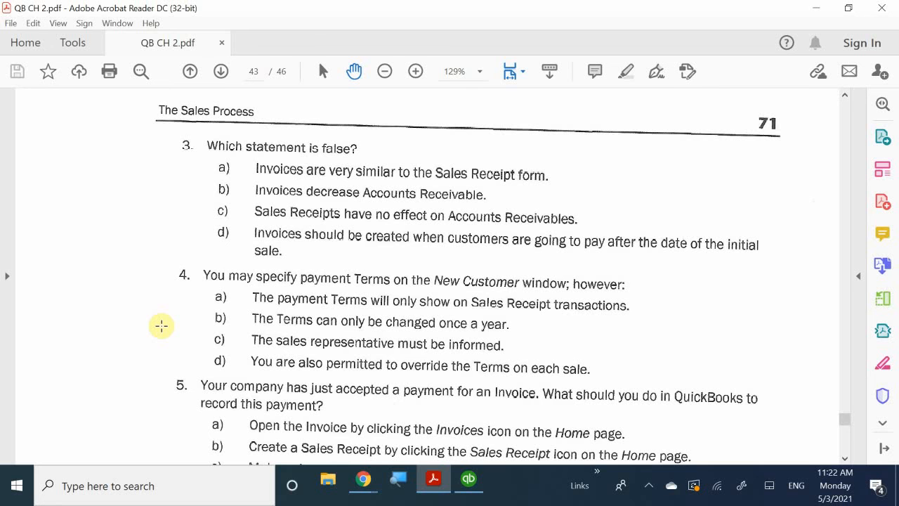
- Read review question 5 on PDF page 43, check the QuickBooks Home page for the icons it mentions, and return to QB CH 2.pdf
{"action": "scroll", "coordinate": [161, 325], "scroll_direction": "down", "scroll_amount": 3}
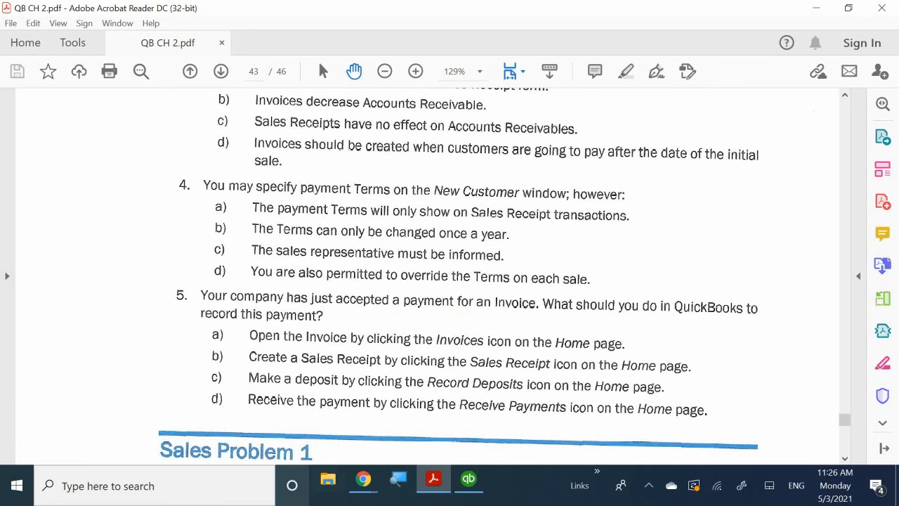
{"action": "left_click", "coordinate": [468, 480]}
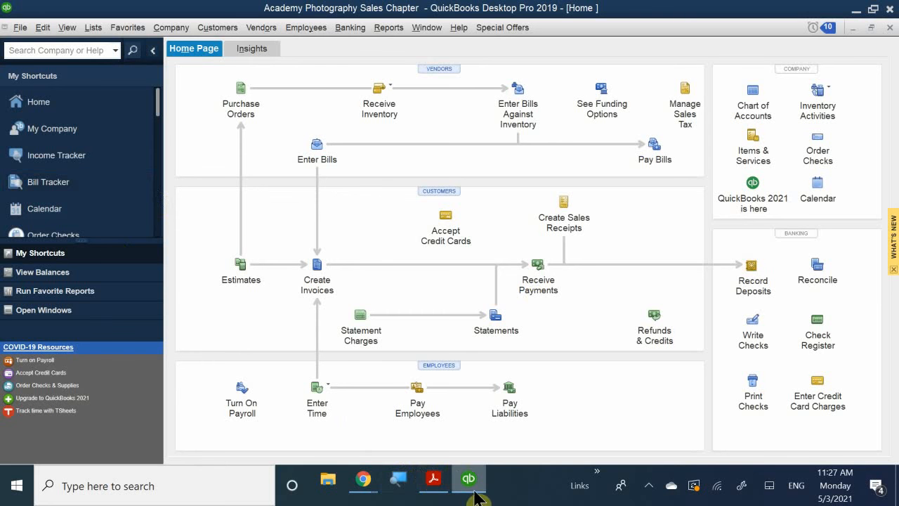
{"action": "mouse_move", "coordinate": [434, 480]}
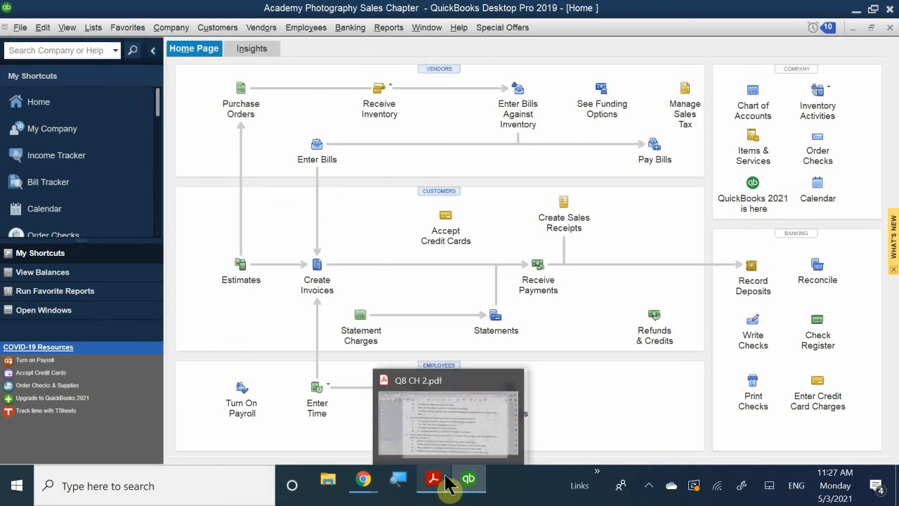
{"action": "left_click", "coordinate": [434, 420]}
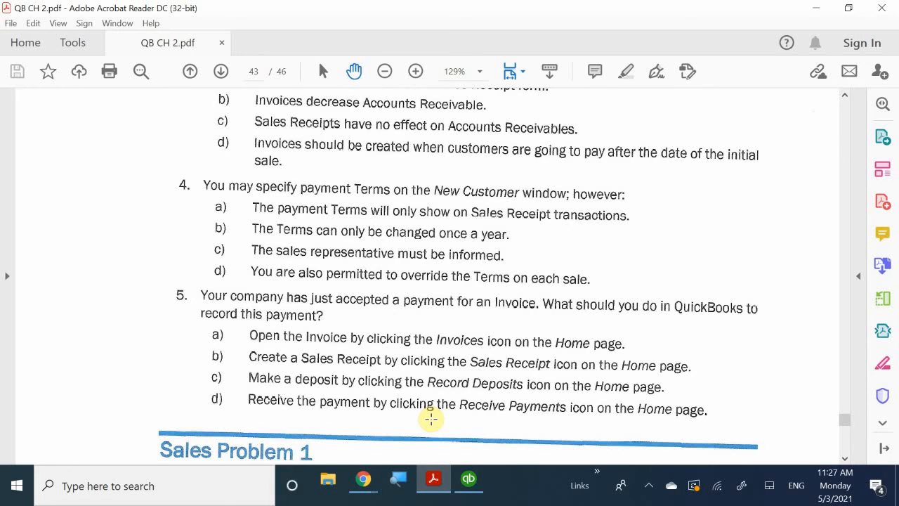
{"action": "left_click", "coordinate": [646, 487]}
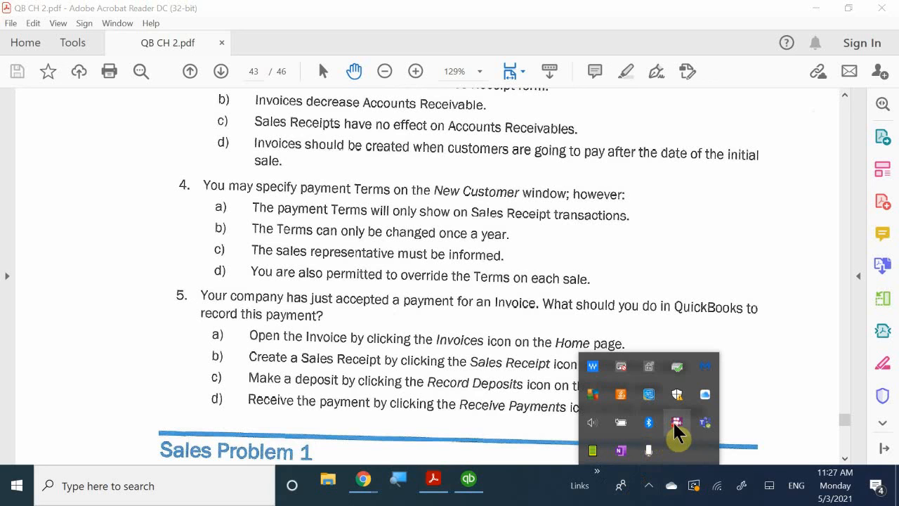